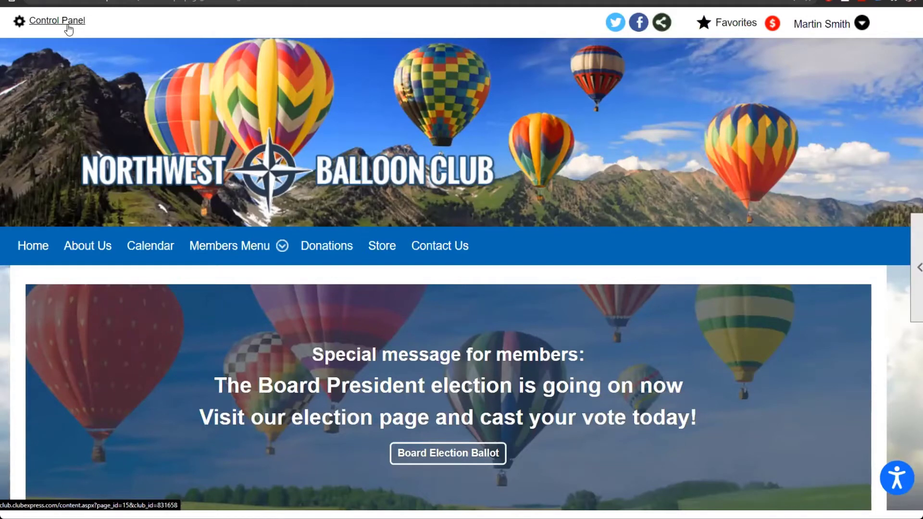
# Step: Open the Control Panel on its People tab to show the member admin functions
pyautogui.click(67, 27)
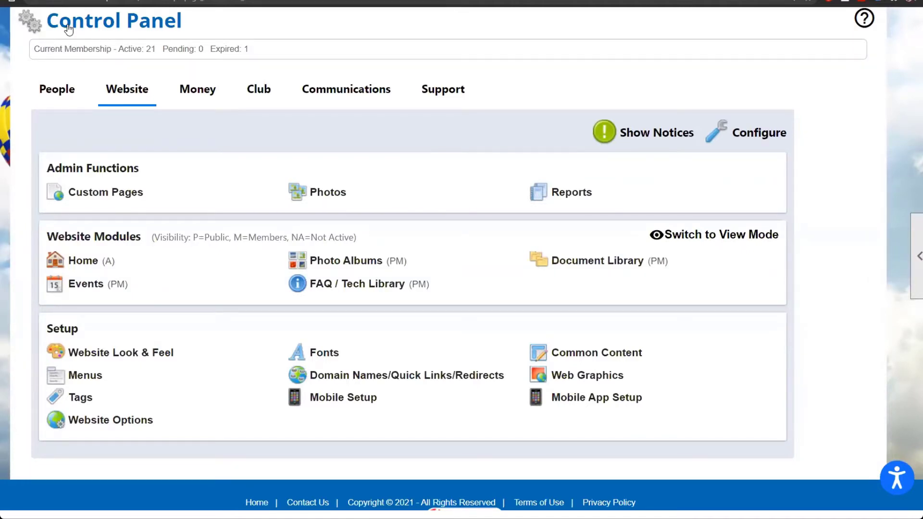
pyautogui.click(35, 94)
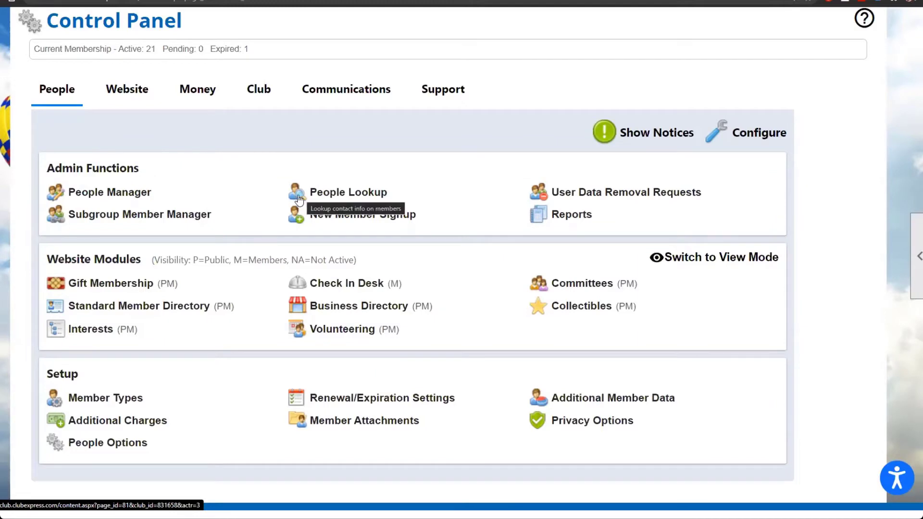
# Step: Open People Manager and search to list the 22 Active and Expired members by last name
pyautogui.click(134, 196)
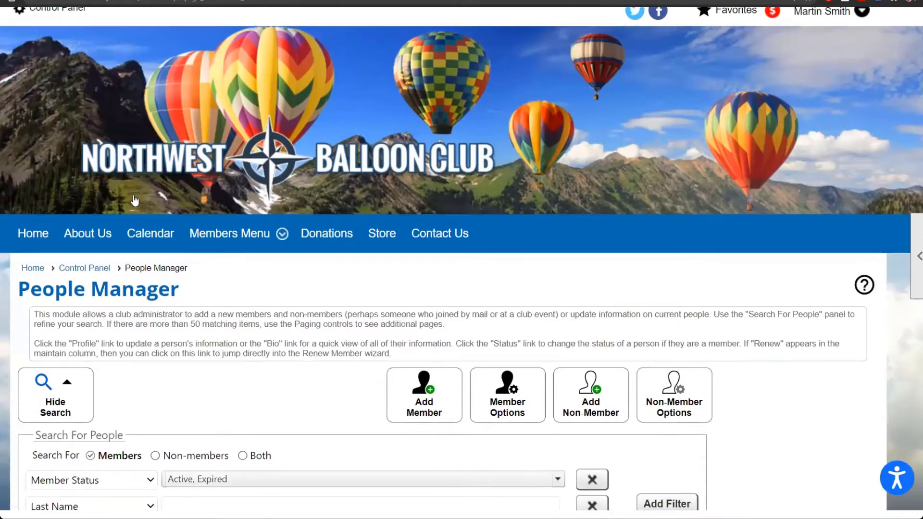
pyautogui.scroll(-4, 134, 200)
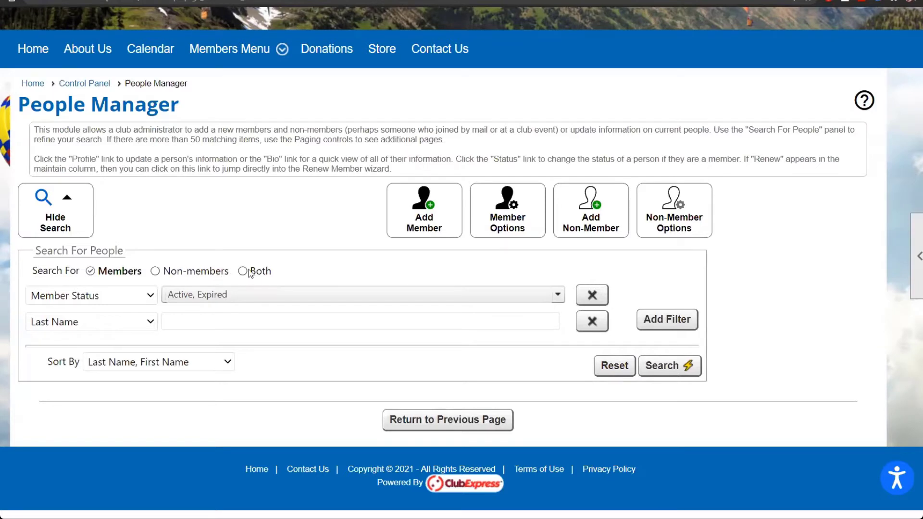
pyautogui.click(652, 363)
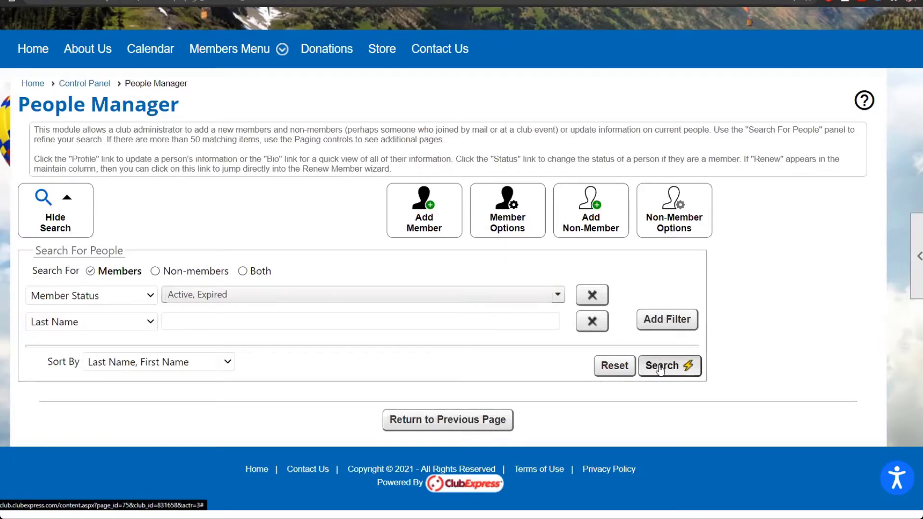
pyautogui.scroll(-2, 808, 387)
pyautogui.scroll(-4, 808, 388)
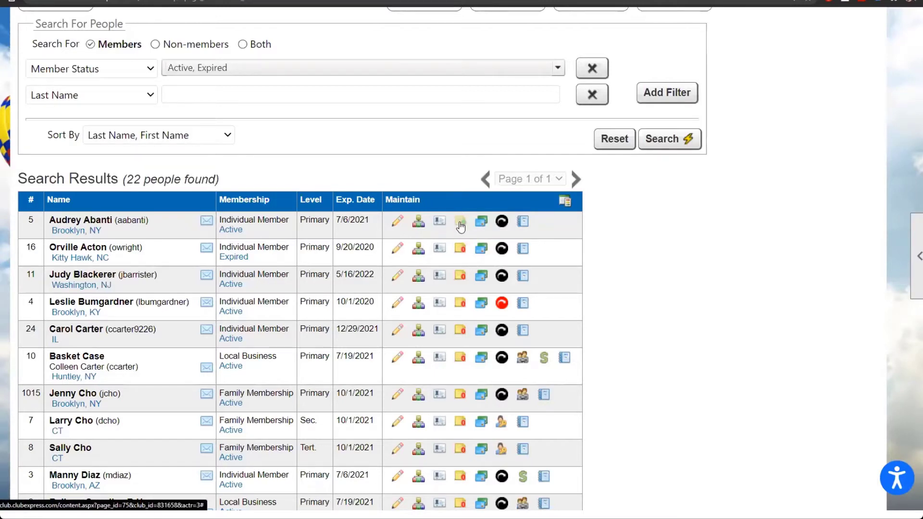
pyautogui.click(460, 225)
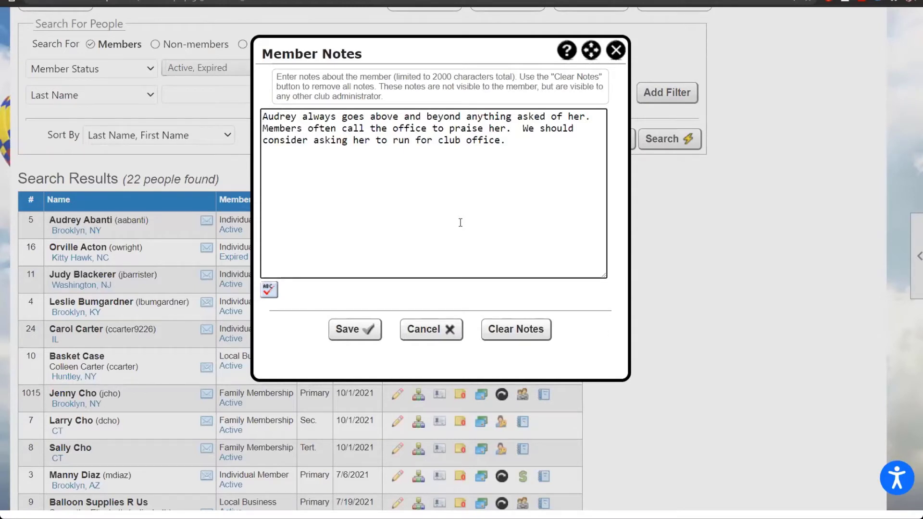
pyautogui.click(616, 54)
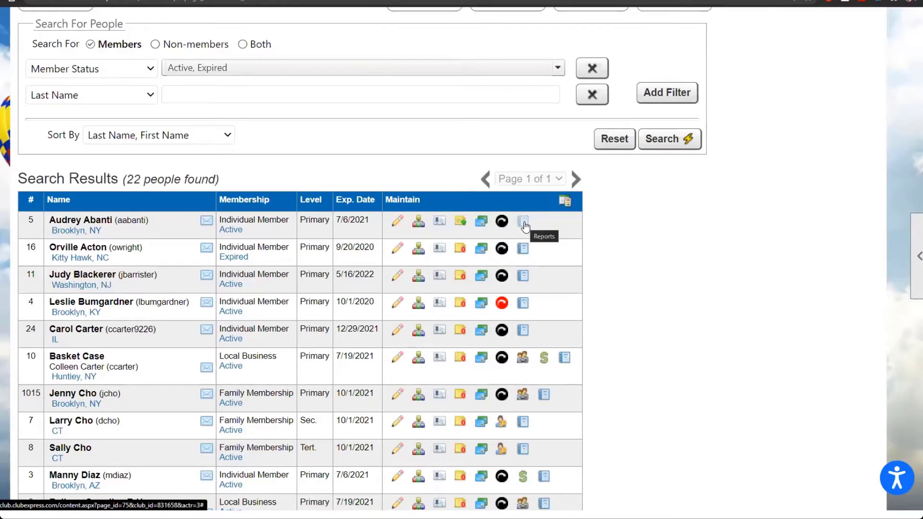
pyautogui.click(524, 224)
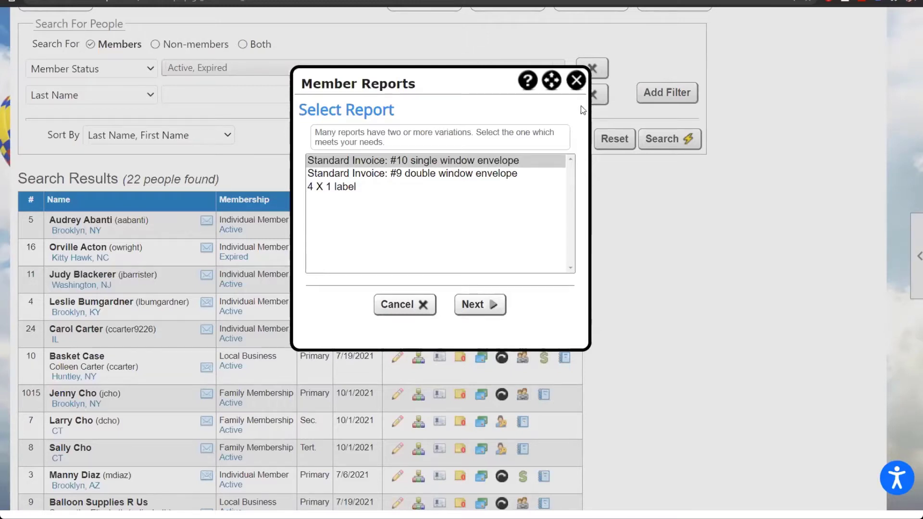
pyautogui.click(578, 80)
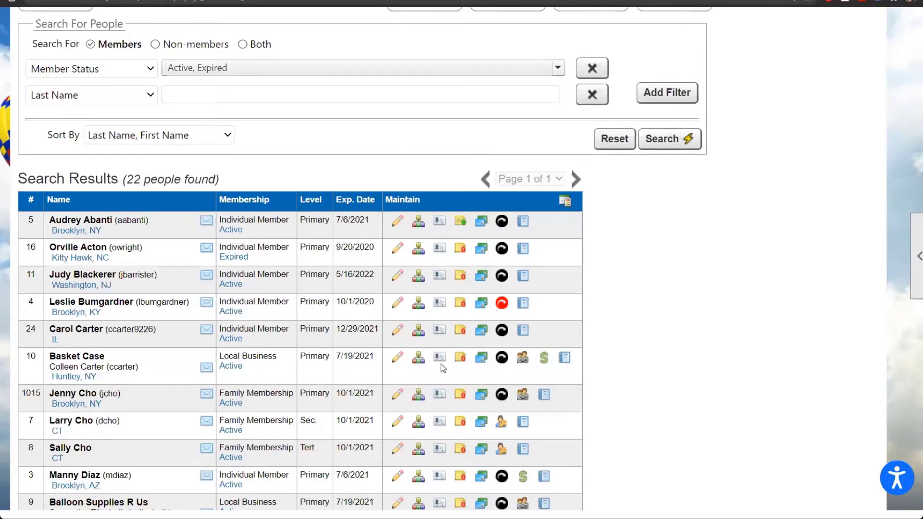
pyautogui.scroll(2, 440, 364)
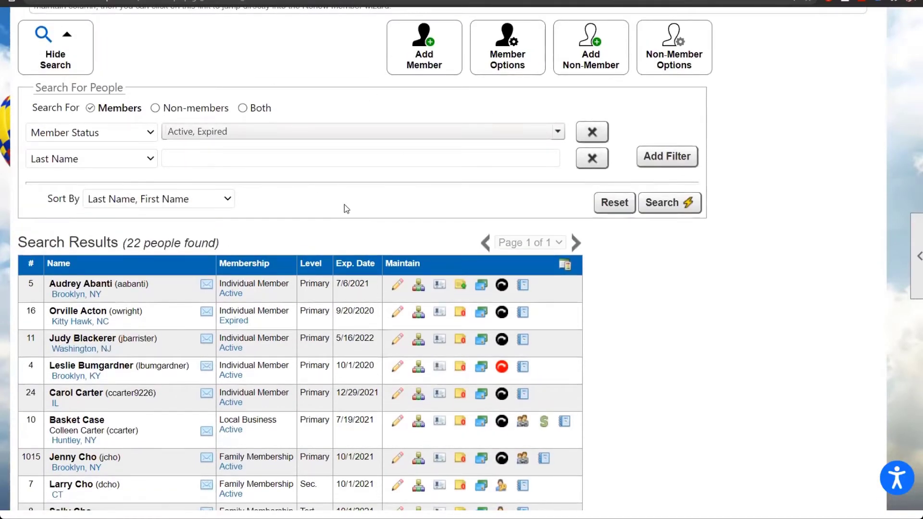
# Step: Go back to the Control Panel and open People Lookup listing the 22 members
pyautogui.scroll(4, 345, 203)
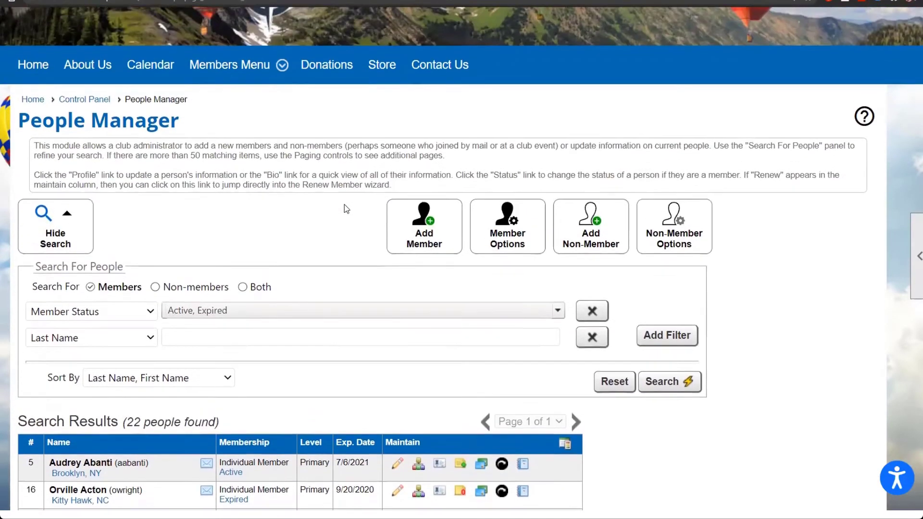
pyautogui.click(82, 103)
pyautogui.scroll(-5, 318, 192)
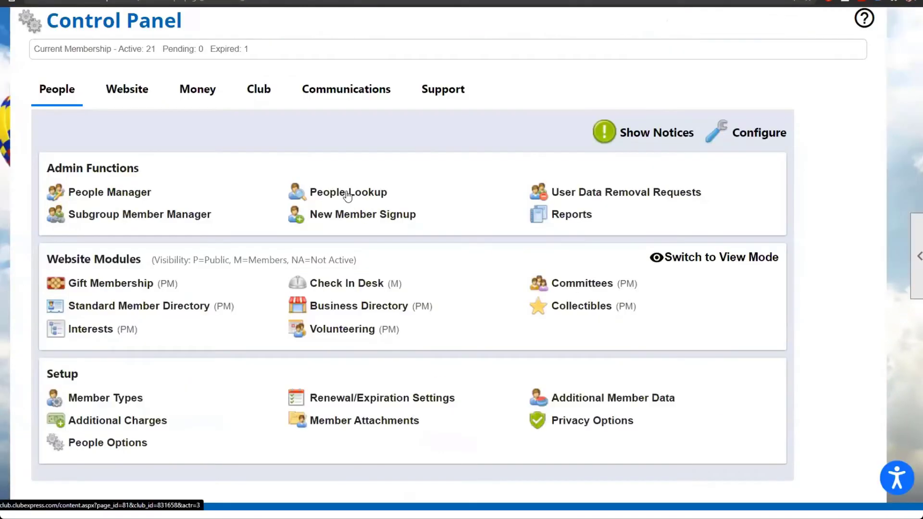
pyautogui.click(351, 192)
pyautogui.scroll(-6, 616, 302)
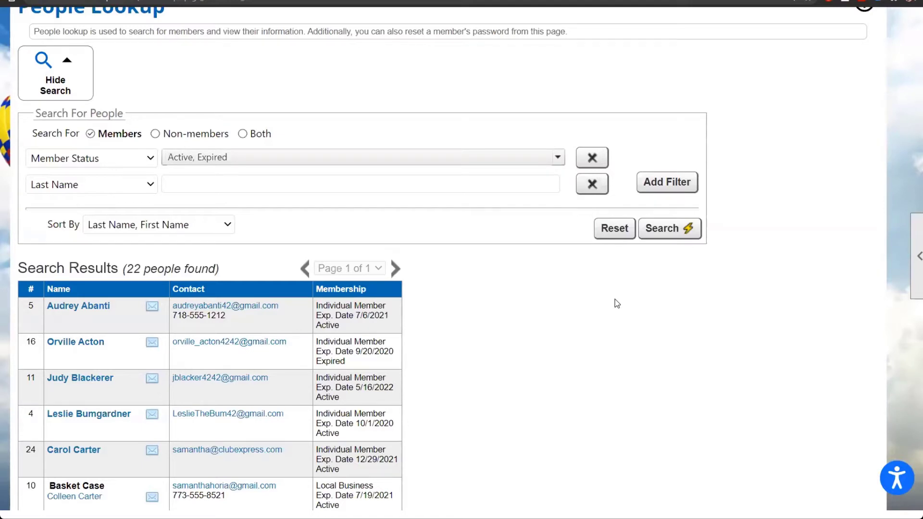
# Step: View the first member's contact info, check the search-field list, then return to the Control Panel
pyautogui.click(76, 308)
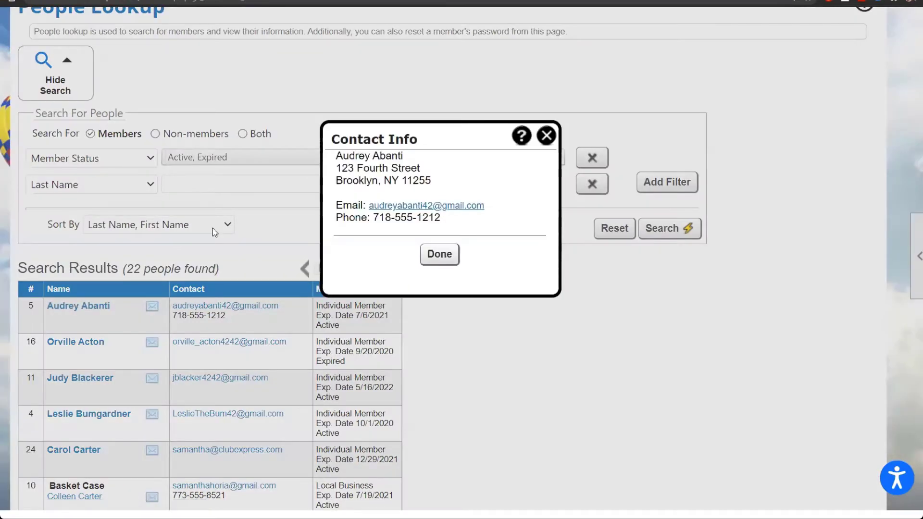
pyautogui.click(546, 136)
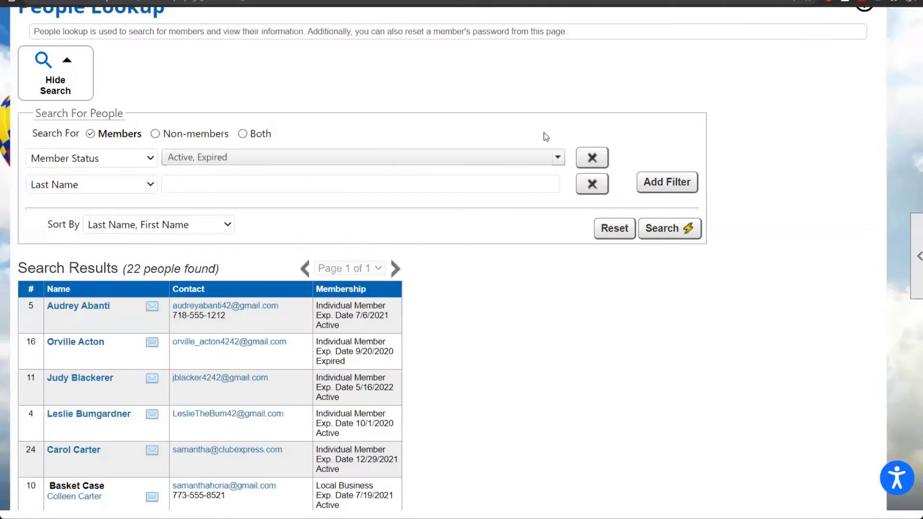
pyautogui.click(131, 157)
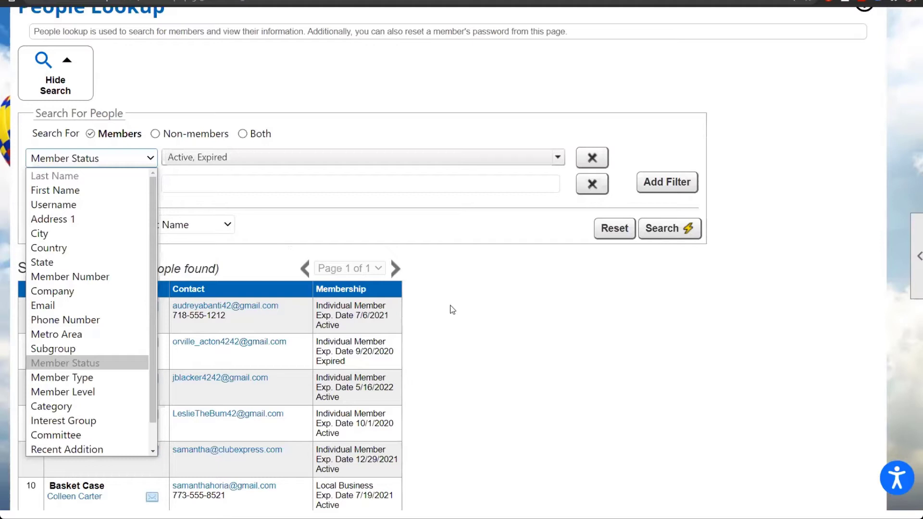
pyautogui.click(428, 386)
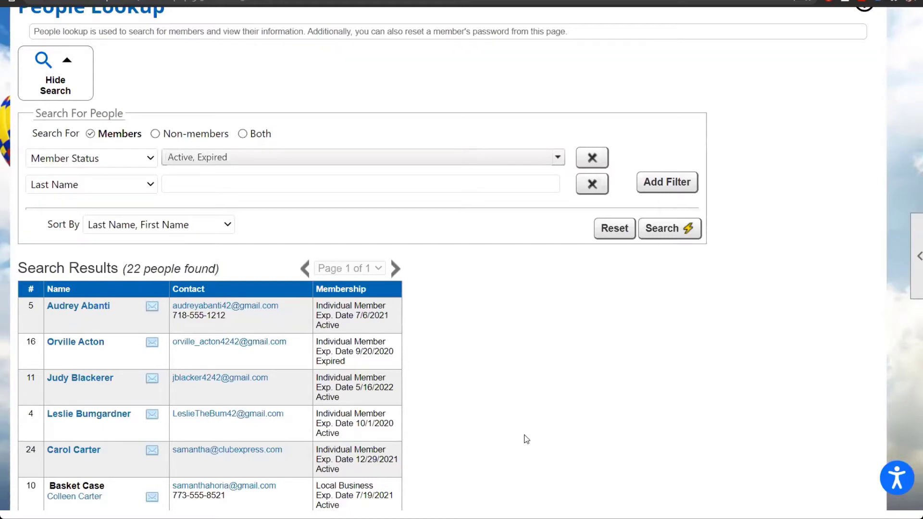
pyautogui.scroll(3, 526, 439)
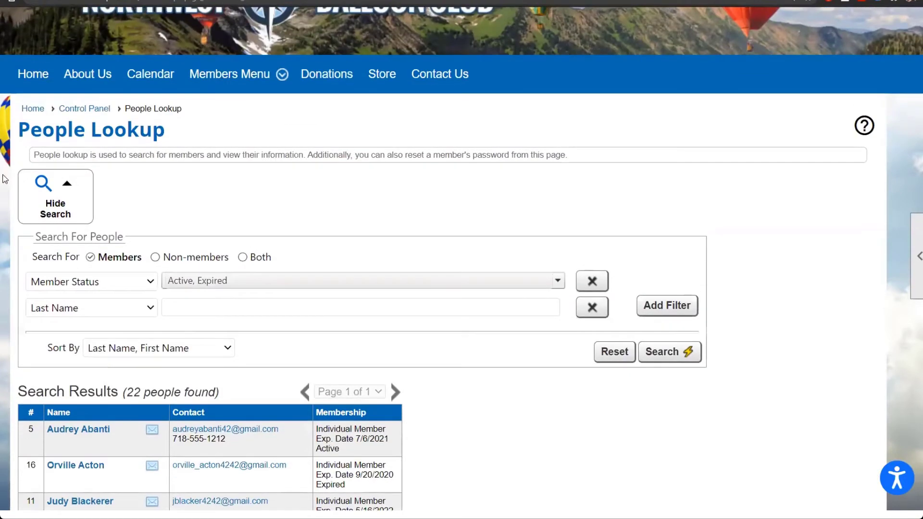
pyautogui.click(80, 112)
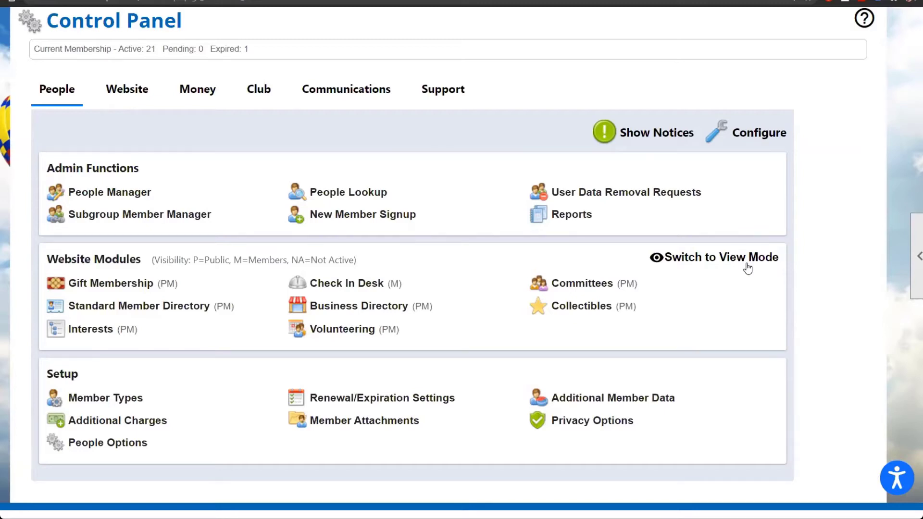
# Step: Toggle the website modules to View Mode and back to Edit Mode
pyautogui.click(747, 268)
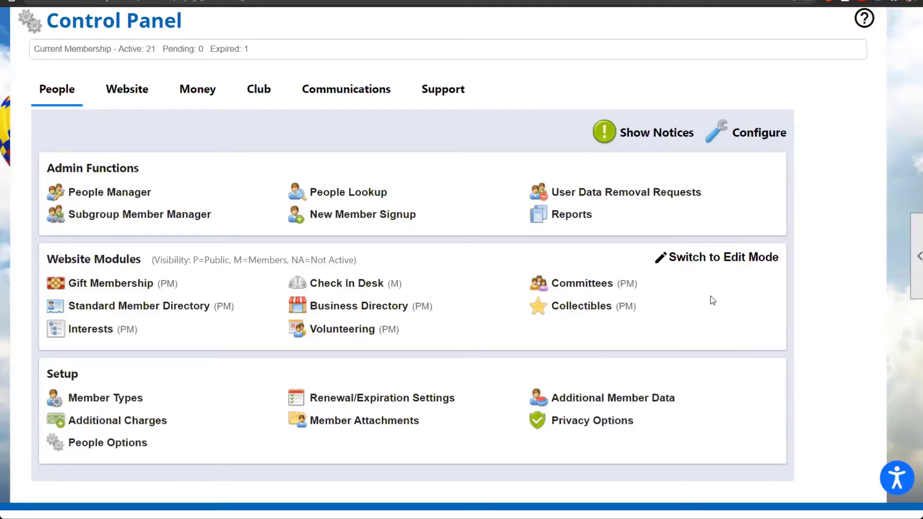
pyautogui.click(732, 264)
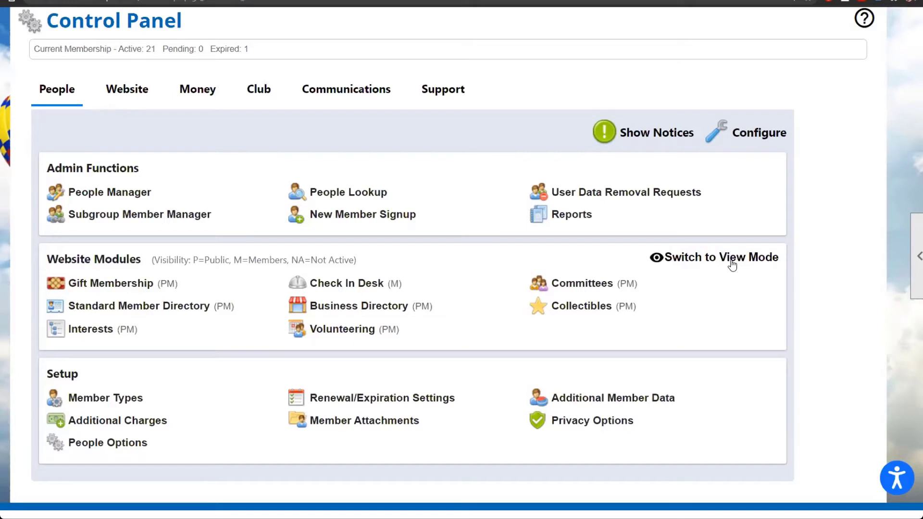
# Step: Open Committees Administration filtered to All Committees, showing By-Laws, Executive Board and Safety
pyautogui.click(583, 285)
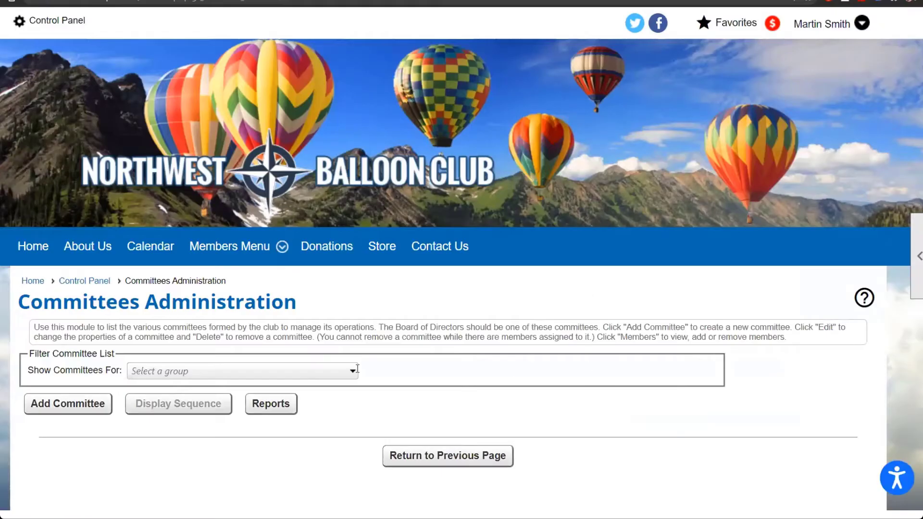
pyautogui.click(333, 372)
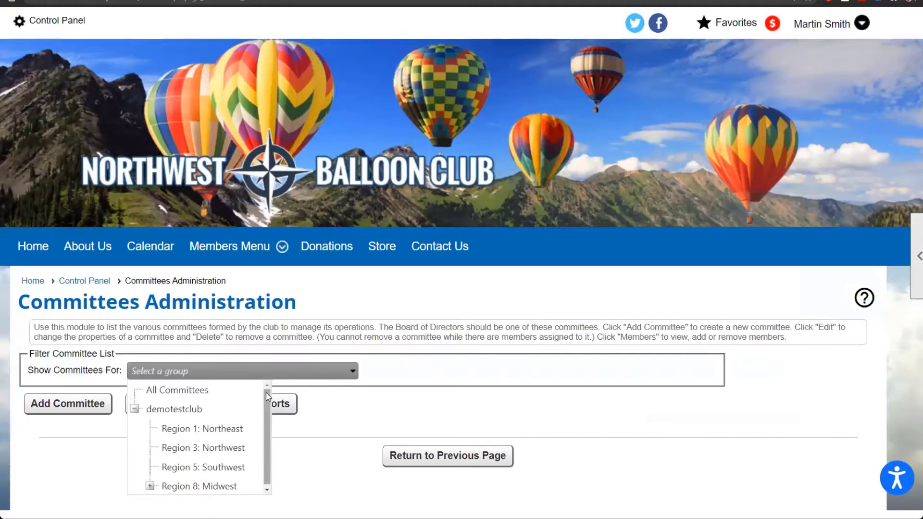
pyautogui.scroll(-1, 267, 397)
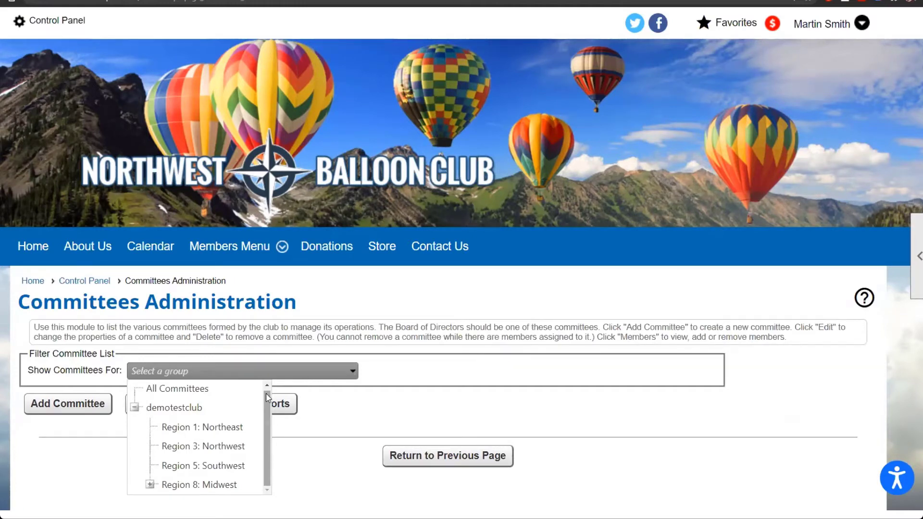
pyautogui.scroll(-2, 374, 429)
pyautogui.scroll(-2, 374, 429)
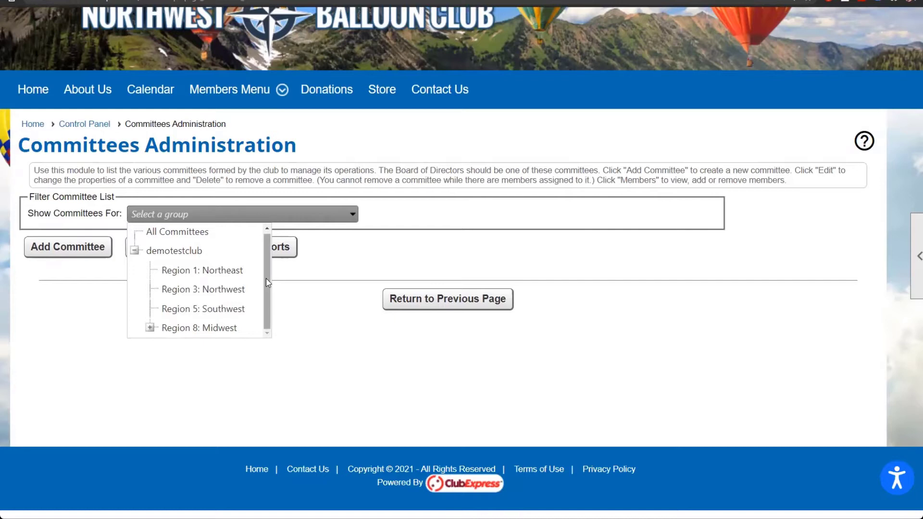
pyautogui.click(189, 232)
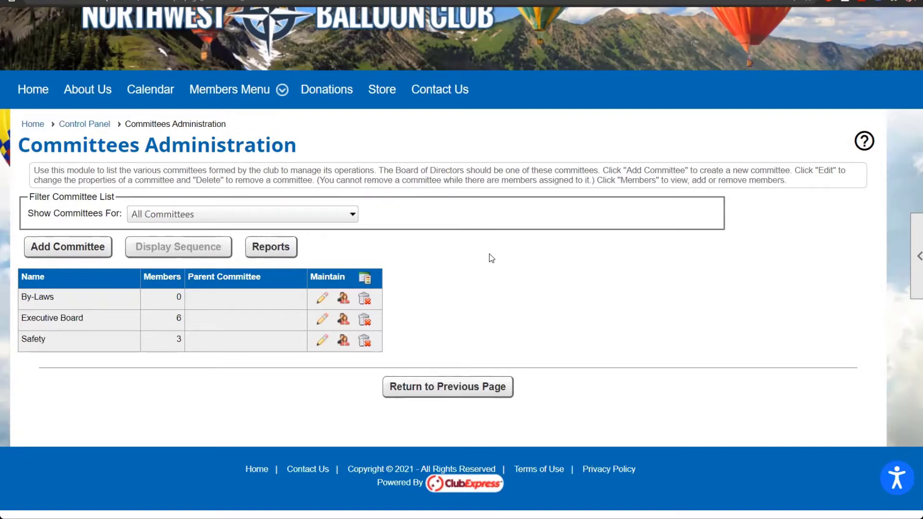
# Step: Open the blank Add Committee form, review it, and close it without saving
pyautogui.click(79, 249)
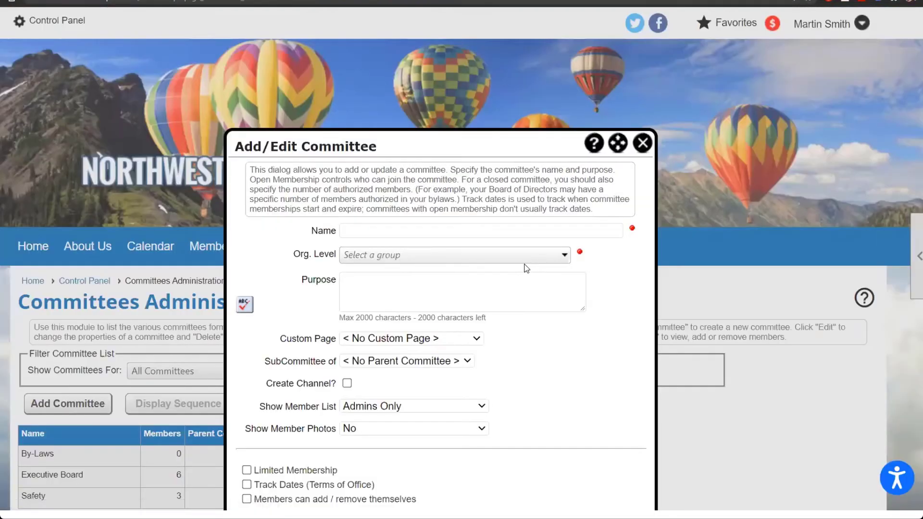
pyautogui.scroll(-3, 769, 307)
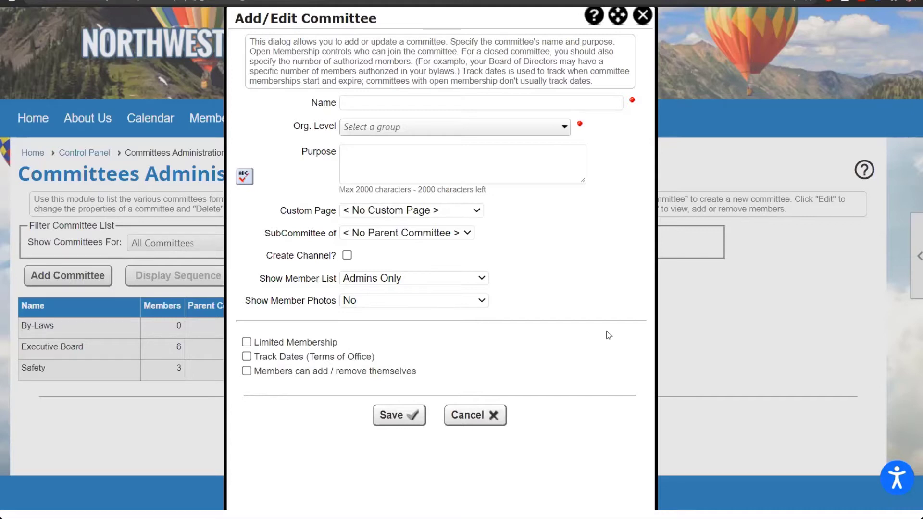
pyautogui.click(648, 22)
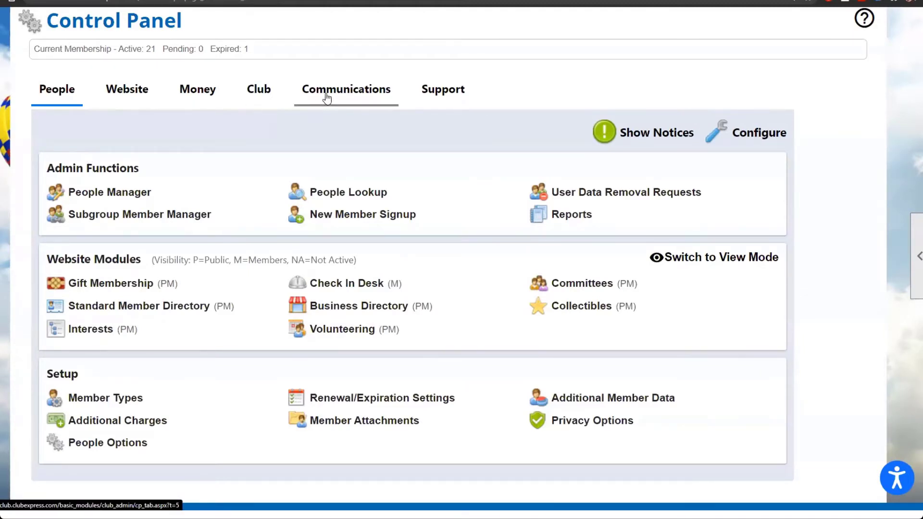
# Step: Switch the Control Panel to the club's Communications tools
pyautogui.click(326, 98)
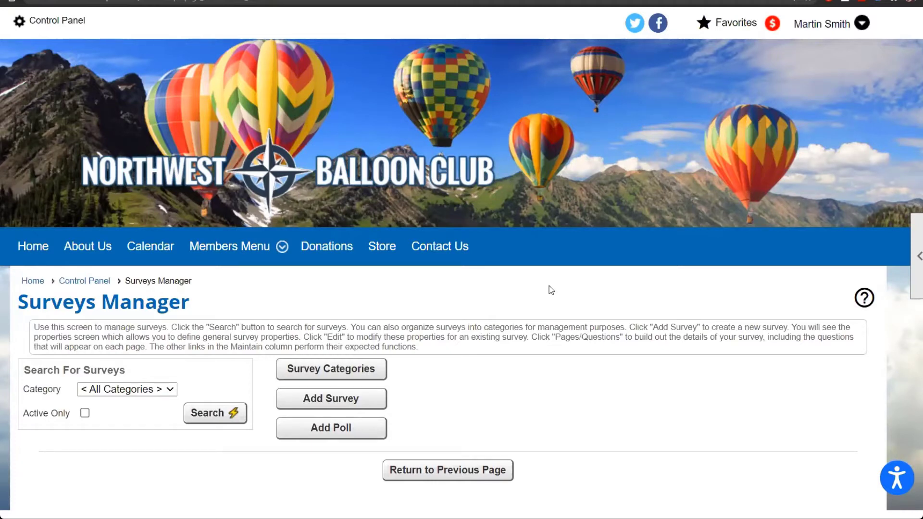
# Step: List the four existing surveys, start a new survey, and view its close-method options
pyautogui.scroll(-3, 533, 368)
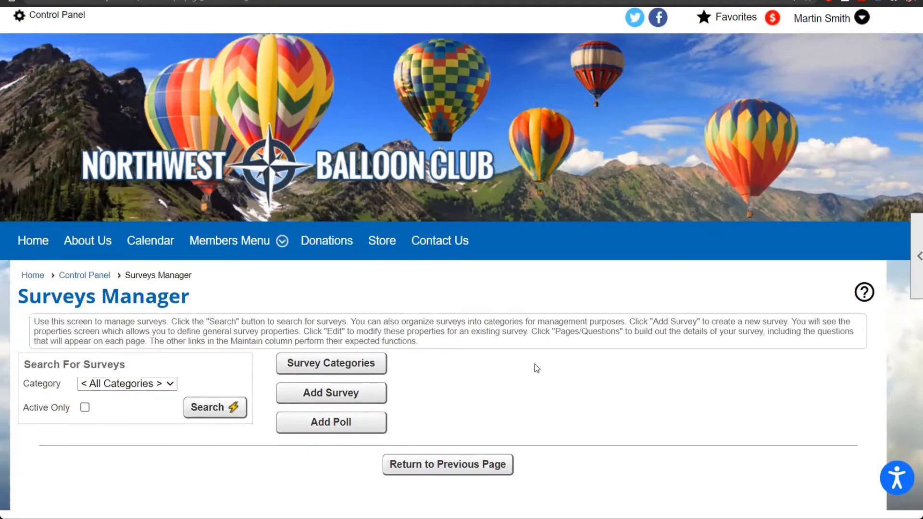
pyautogui.click(225, 281)
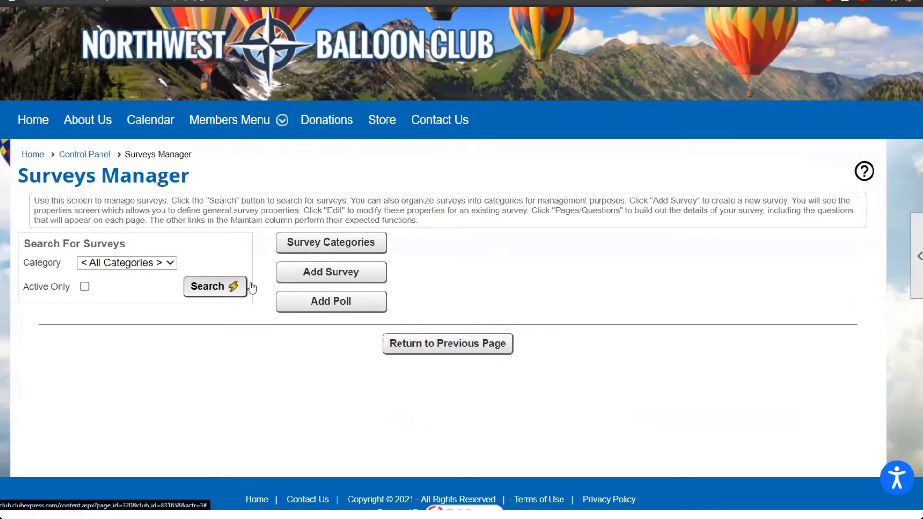
pyautogui.scroll(-3, 616, 371)
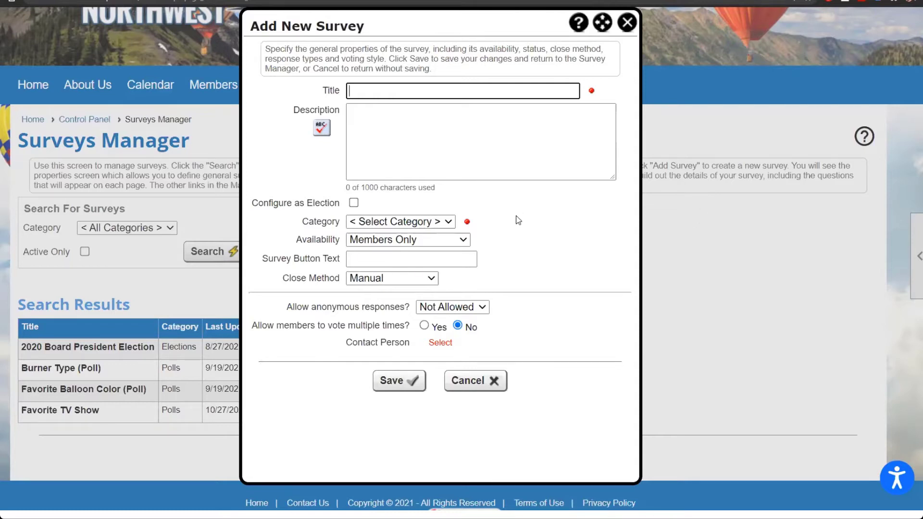
pyautogui.click(430, 277)
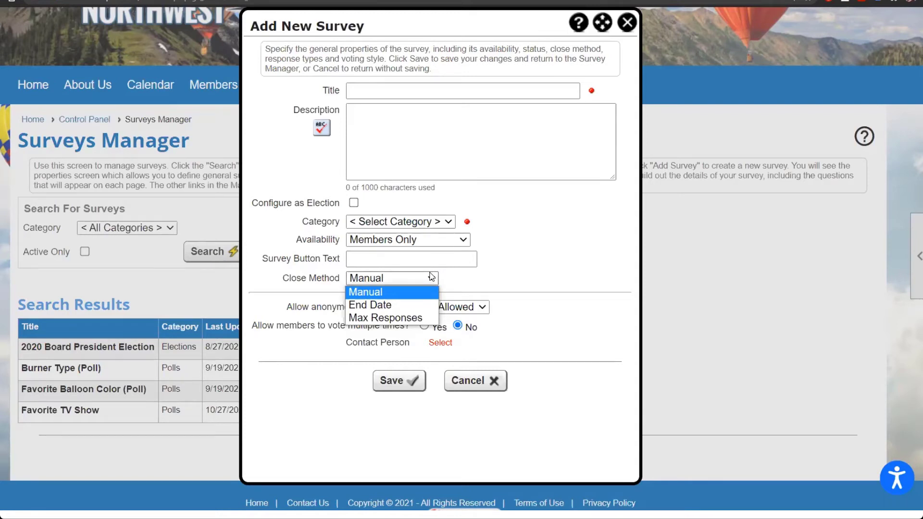
# Step: Keep the close method as Manual and close the Add New Survey form unsaved
pyautogui.click(490, 276)
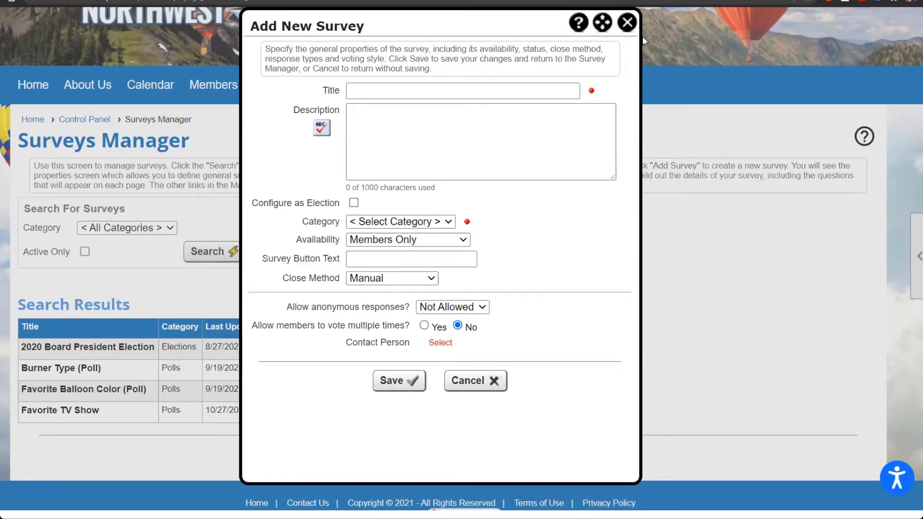
pyautogui.click(627, 23)
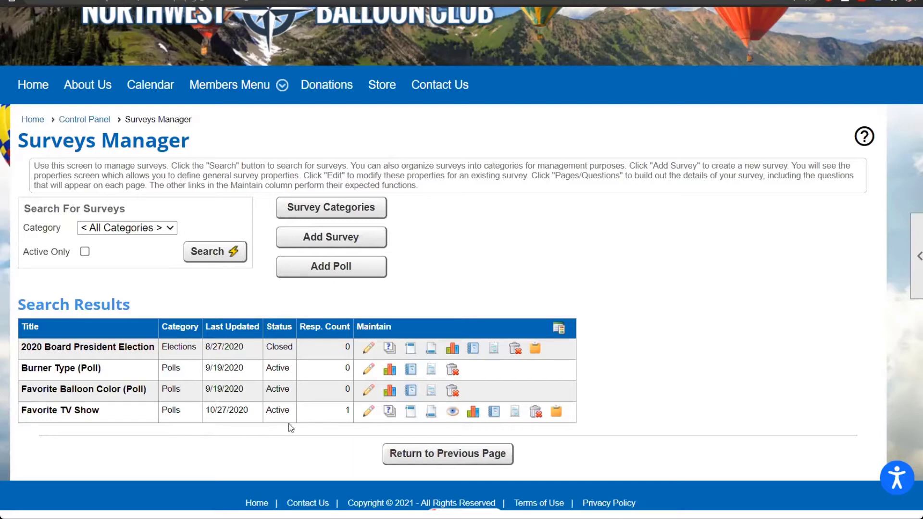
pyautogui.click(389, 350)
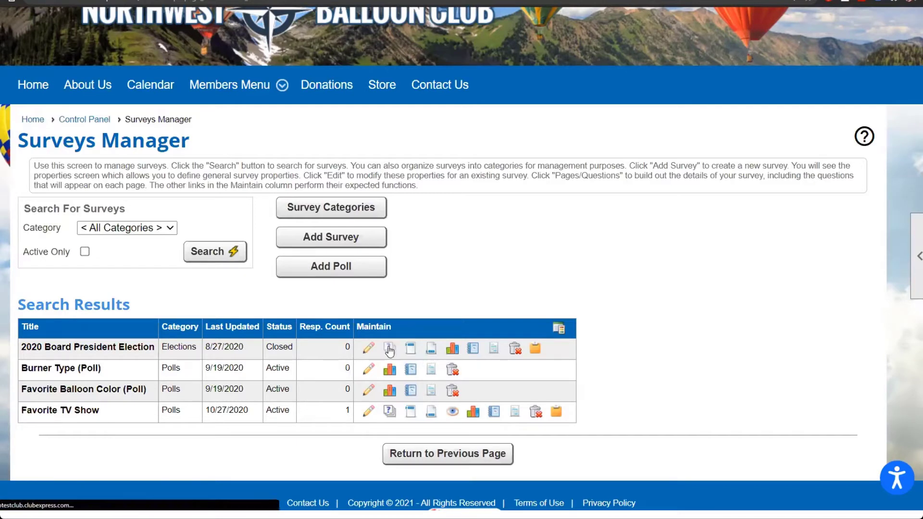
# Step: Start a new question on the 2020 Board President Election survey's questions page
pyautogui.scroll(-3, 561, 479)
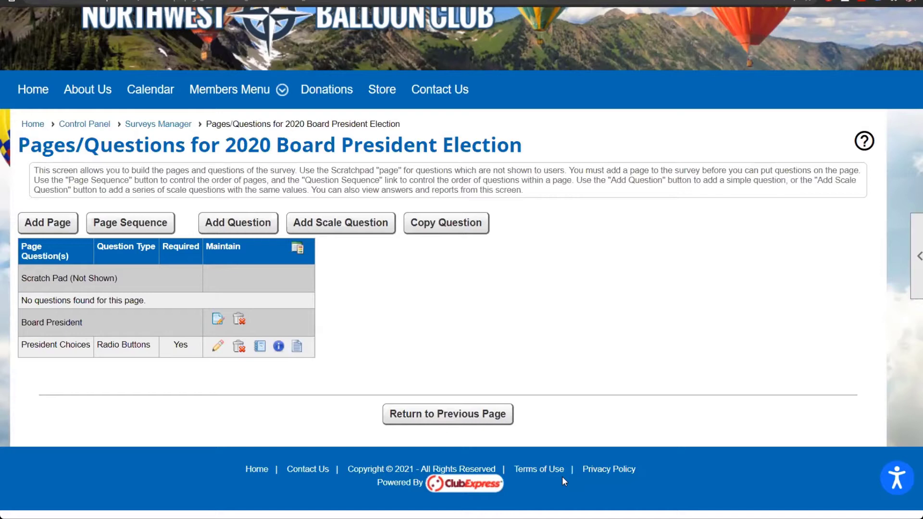
pyautogui.click(249, 230)
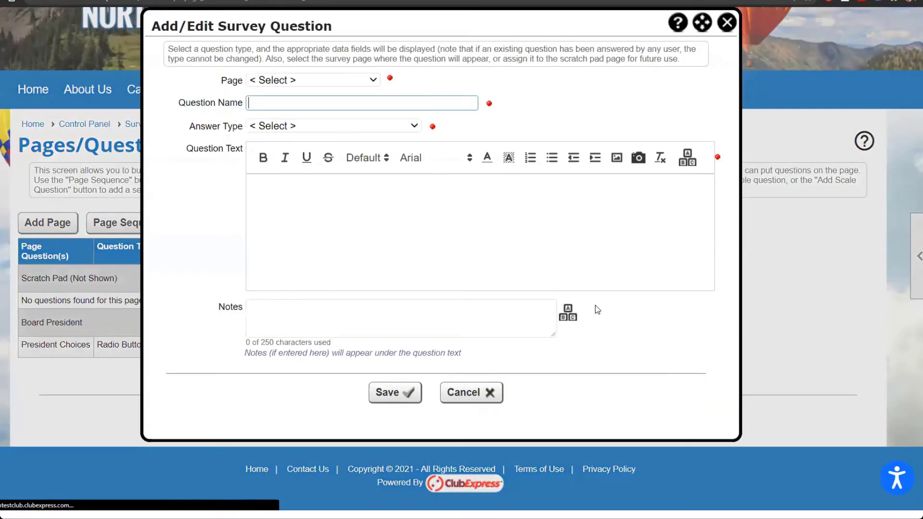
# Step: Review the survey Answer Type options, then close the Add/Edit Survey Question form unsaved
pyautogui.click(415, 128)
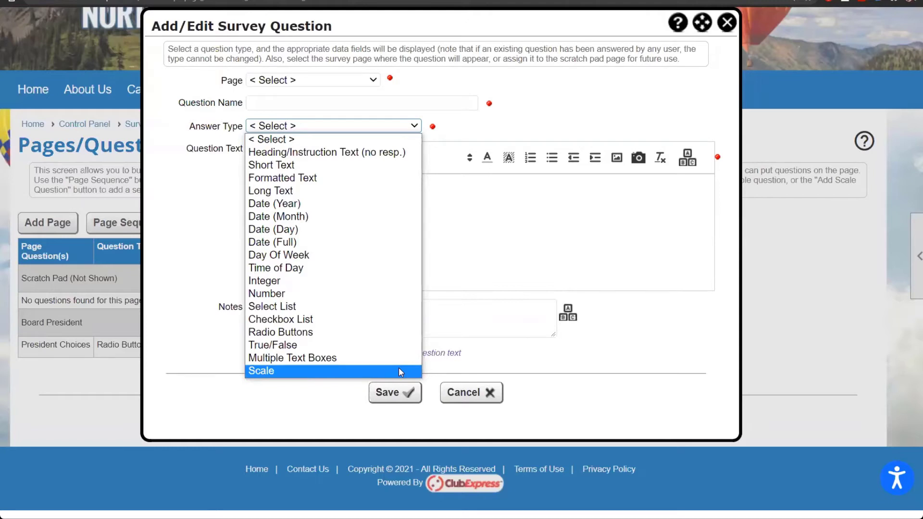
pyautogui.click(645, 101)
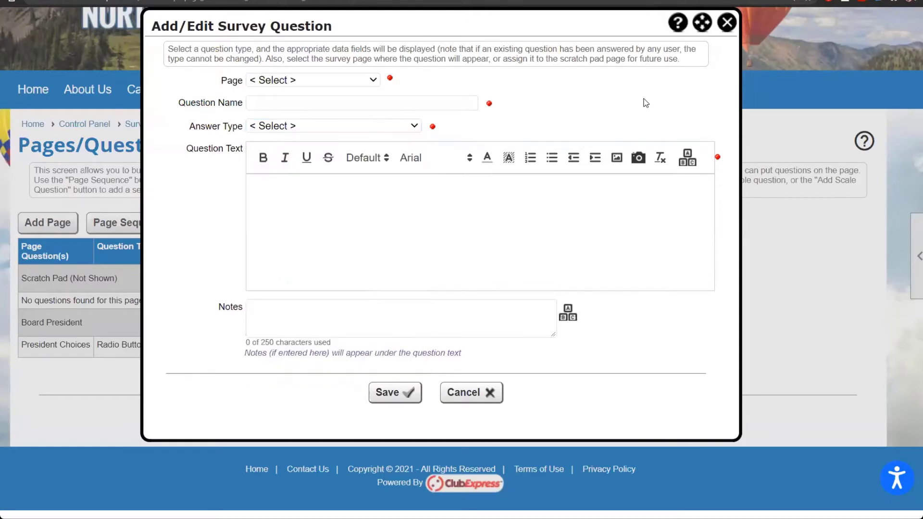
pyautogui.click(731, 25)
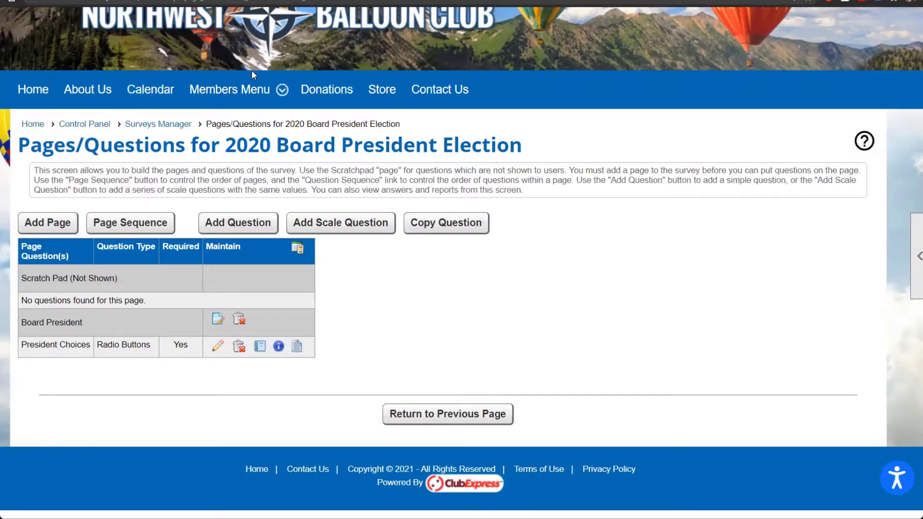
# Step: Go back to the Control Panel via the breadcrumb link
pyautogui.click(100, 126)
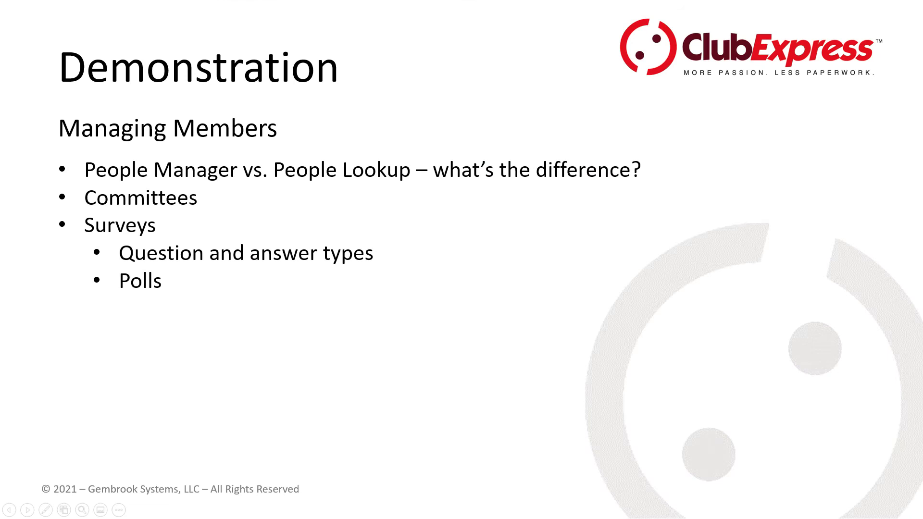
# Step: Advance the slideshow to the Managing Officers/Organization demonstration slide
pyautogui.press('Right')
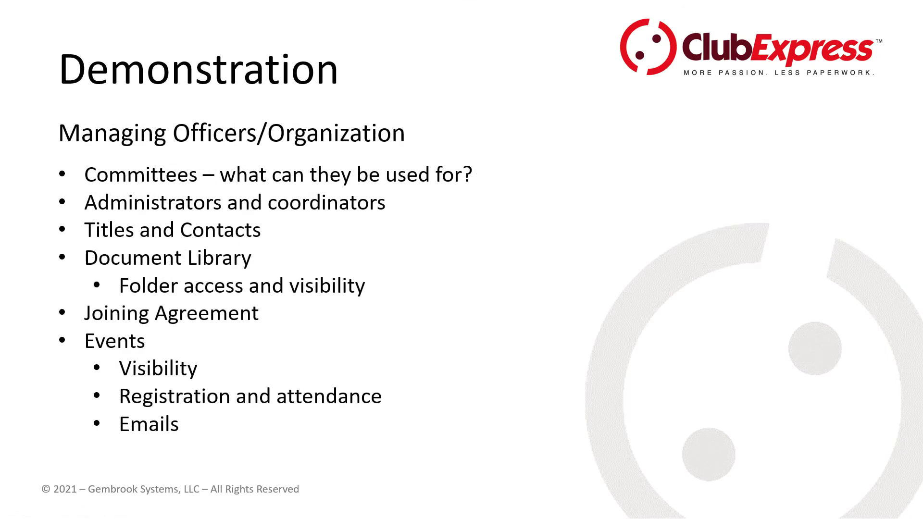
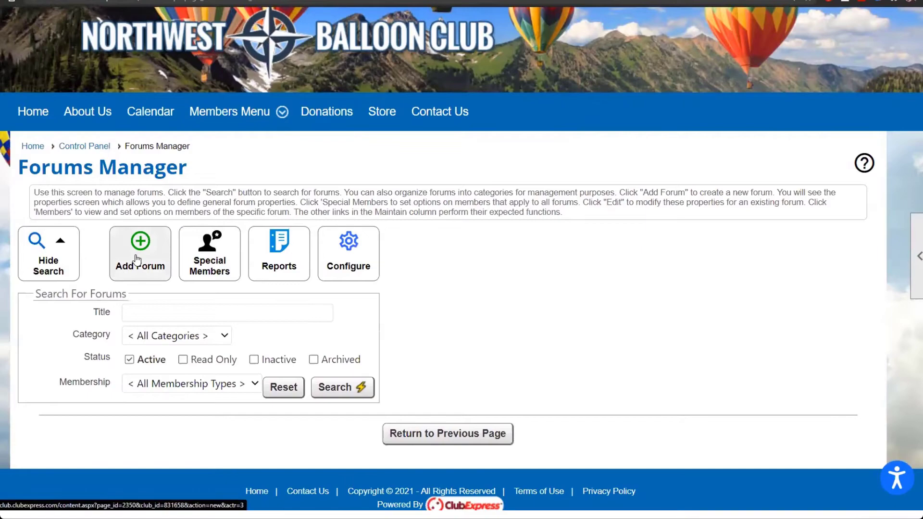
# Step: Limit the forum to By-Laws committee members at the demotestclub level, then return to the Control Panel
pyautogui.scroll(-5, 440, 387)
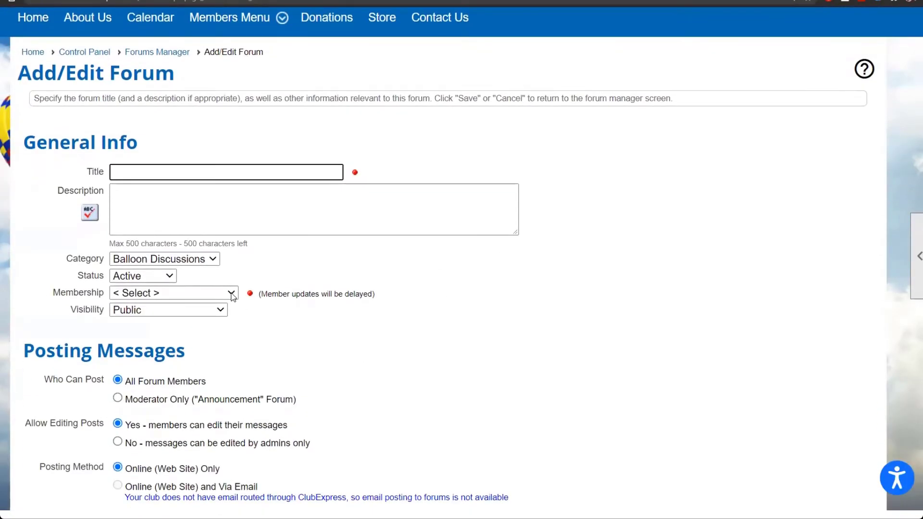
pyautogui.click(232, 293)
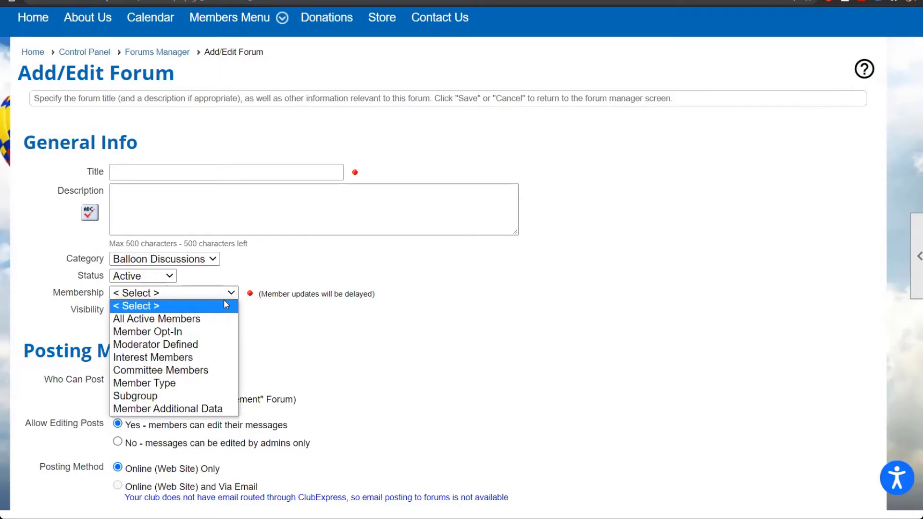
pyautogui.click(210, 371)
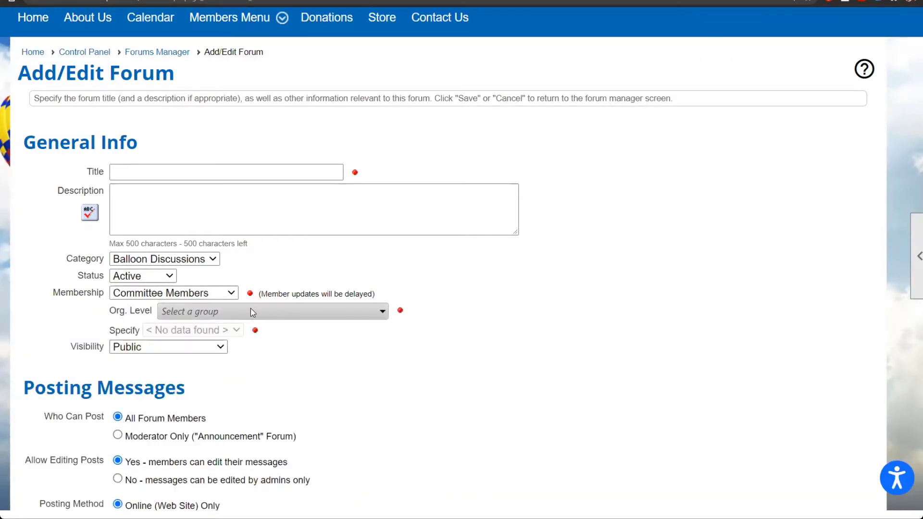
pyautogui.click(250, 309)
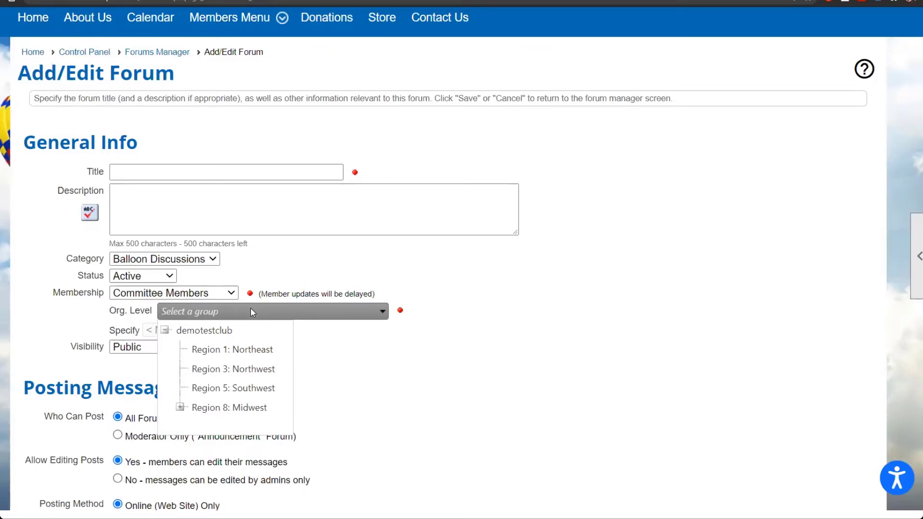
pyautogui.click(230, 330)
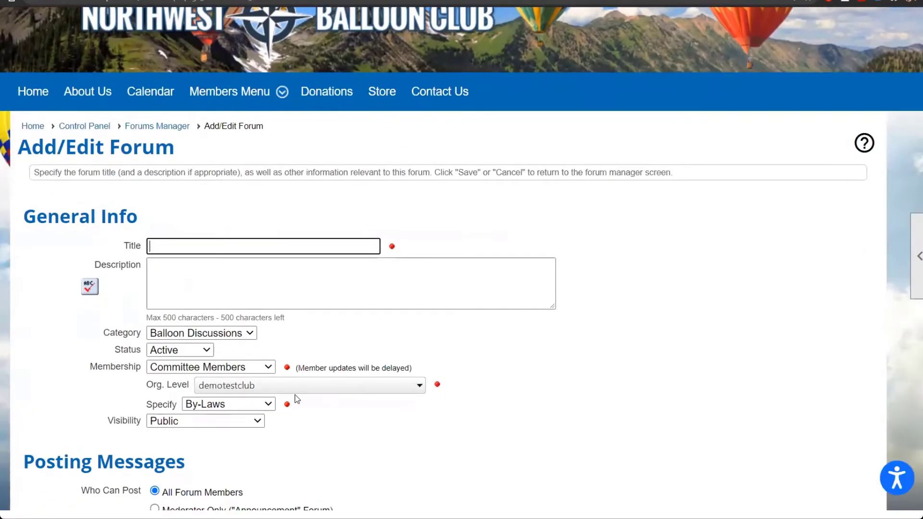
pyautogui.click(246, 405)
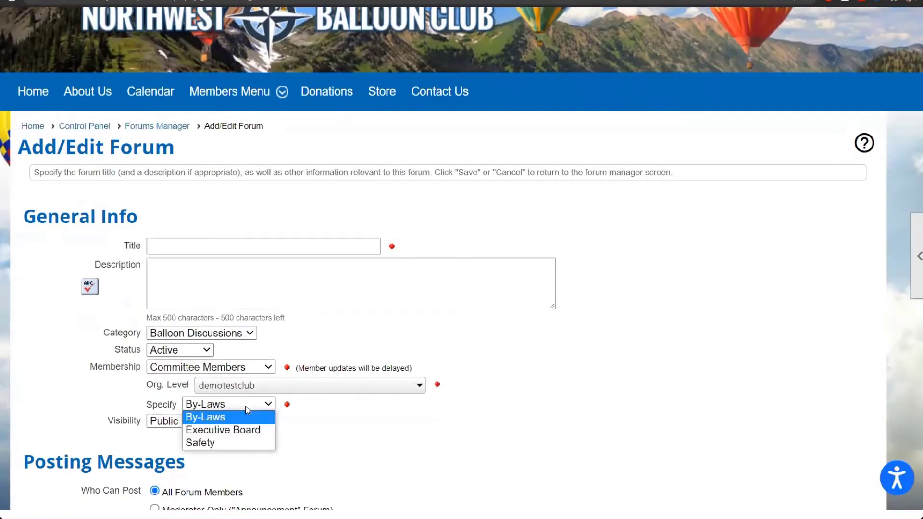
pyautogui.click(358, 415)
pyautogui.scroll(-2, 358, 415)
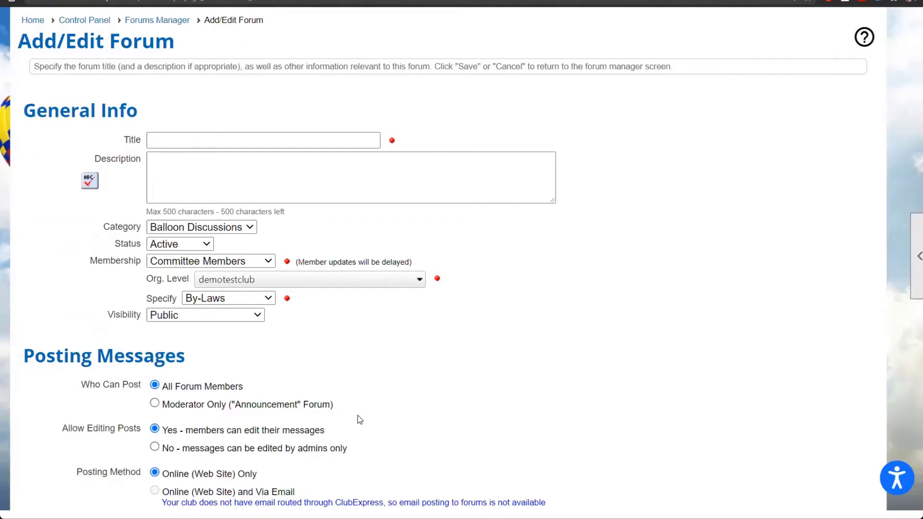
pyautogui.scroll(2, 358, 415)
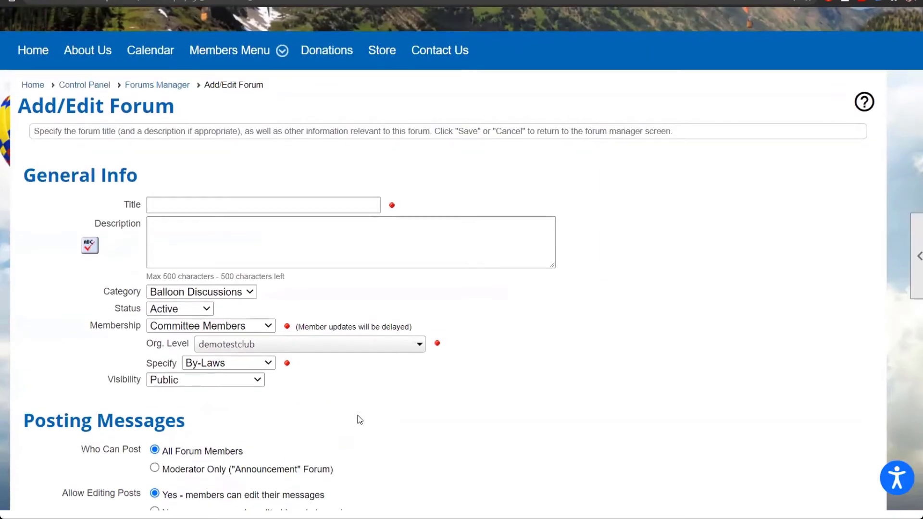
pyautogui.click(88, 87)
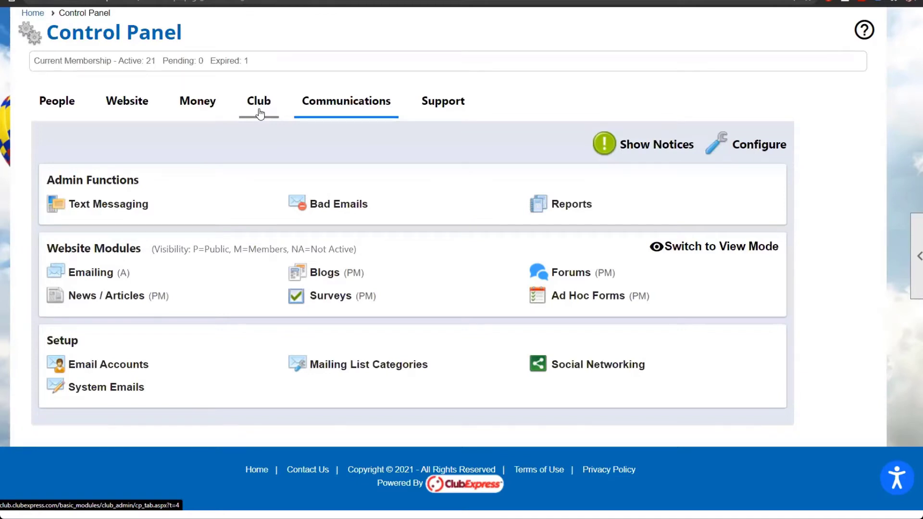
# Step: Switch the Control Panel to the Club section's administration tools
pyautogui.click(259, 109)
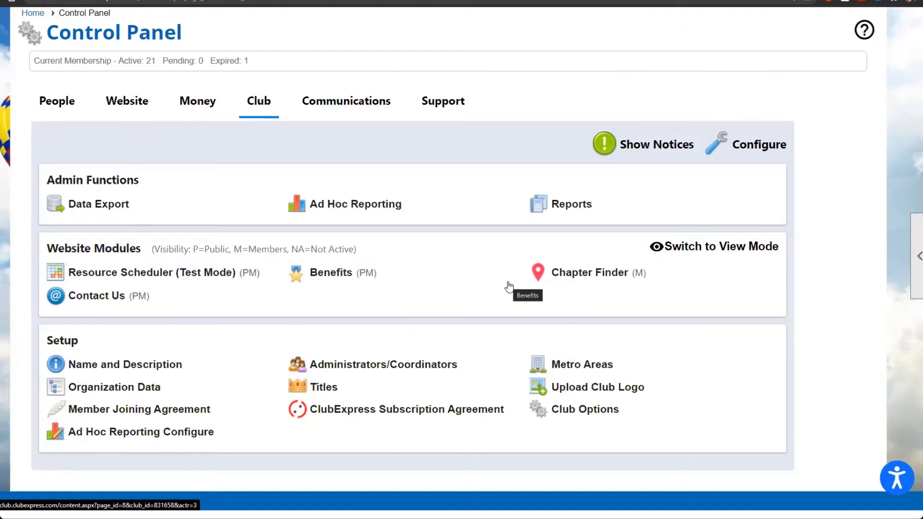
# Step: Open Administrators/Coordinators under Setup and scroll down to the Coordinators table
pyautogui.click(390, 368)
pyautogui.scroll(-4, 390, 369)
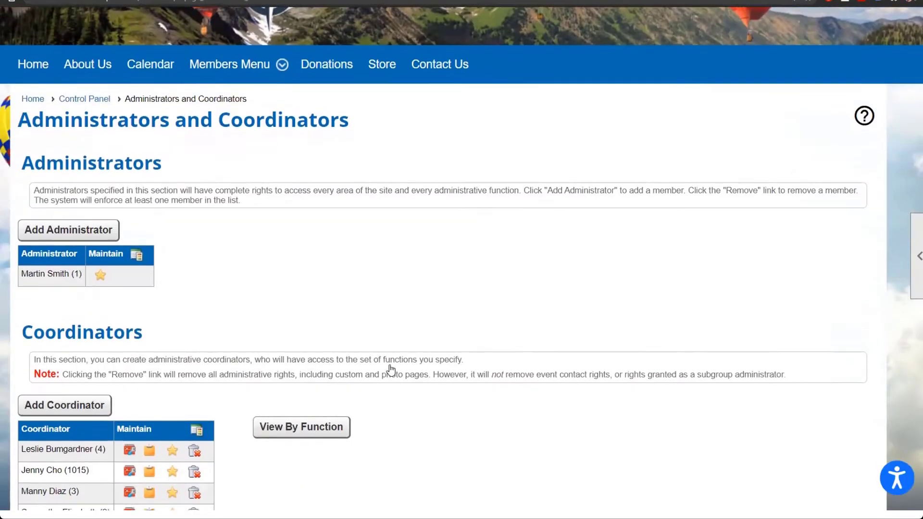
pyautogui.scroll(-2, 390, 369)
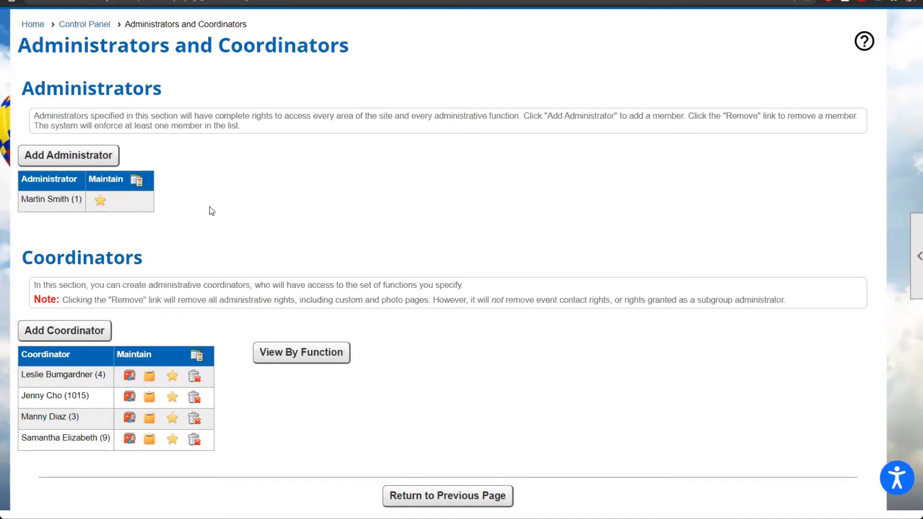
pyautogui.scroll(-2, 211, 210)
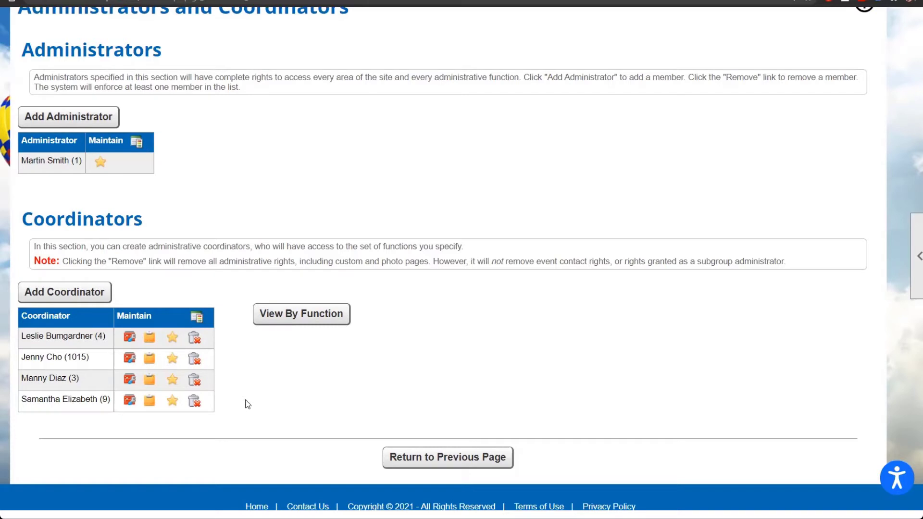
# Step: Start a new coordinator and look through the assignable function groups
pyautogui.click(79, 298)
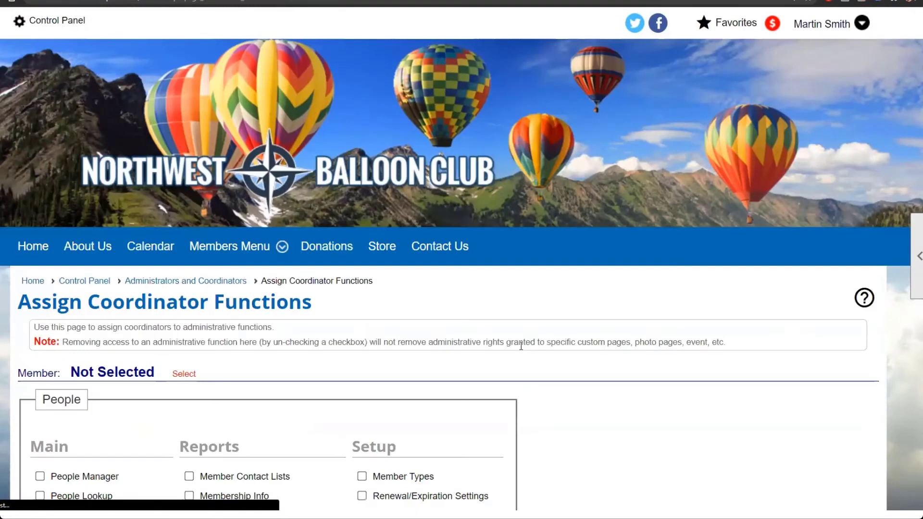
pyautogui.scroll(-3, 520, 345)
pyautogui.scroll(-2, 520, 345)
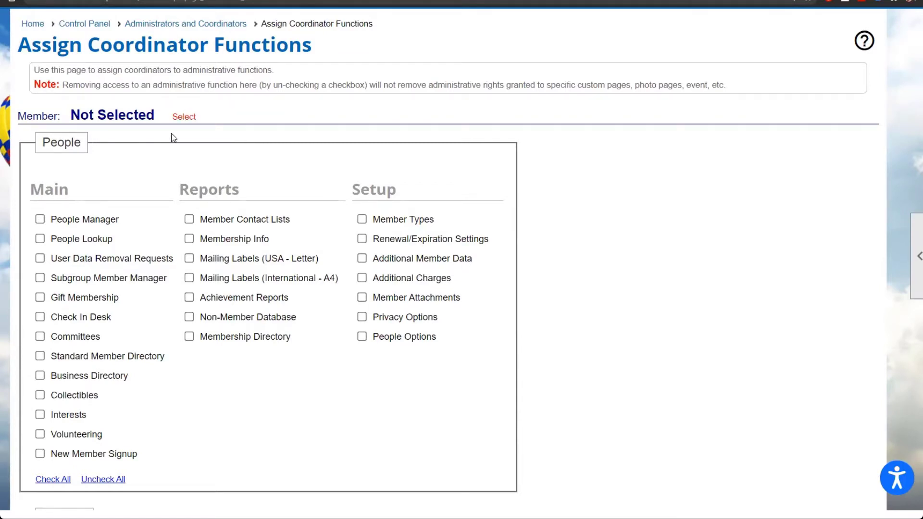
pyautogui.scroll(-4, 687, 334)
pyautogui.scroll(-8, 689, 335)
pyautogui.scroll(-10, 689, 335)
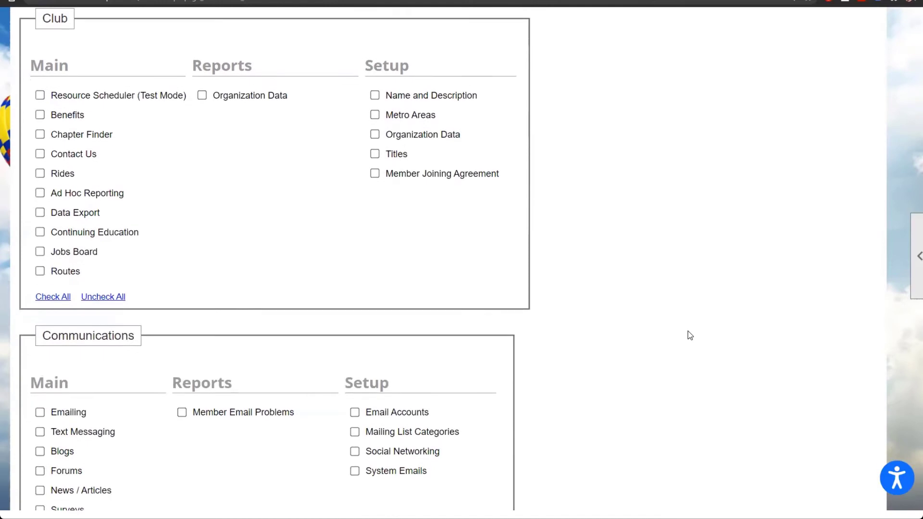
pyautogui.scroll(-5, 690, 335)
pyautogui.scroll(10, 690, 335)
pyautogui.scroll(15, 690, 335)
pyautogui.scroll(3, 690, 335)
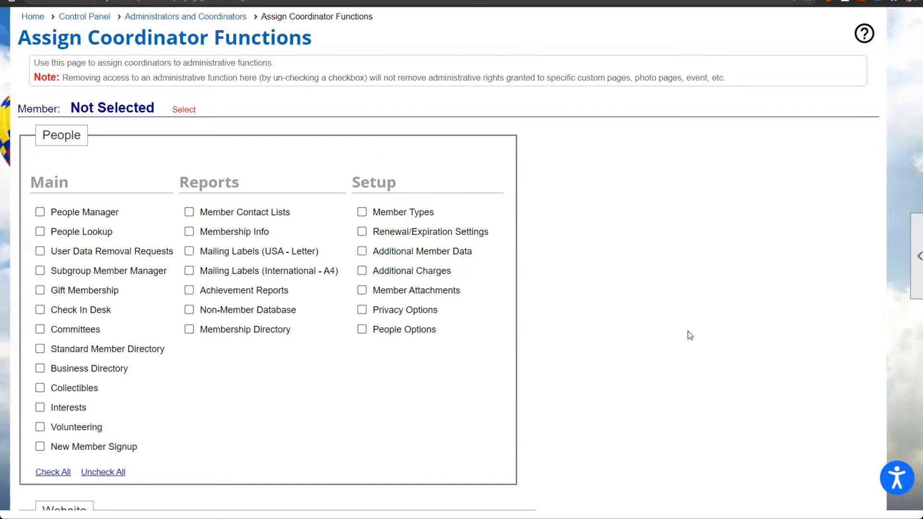
pyautogui.scroll(-10, 690, 335)
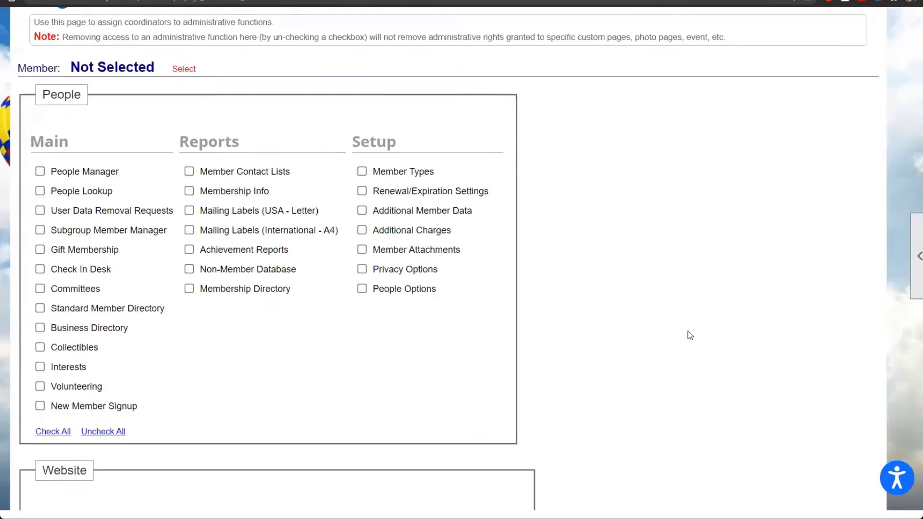
pyautogui.scroll(-5, 689, 335)
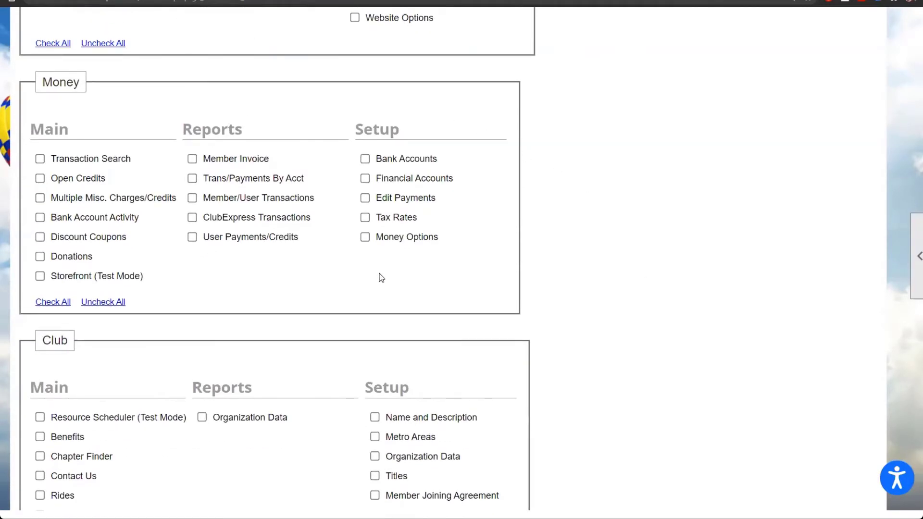
# Step: Grant the coordinator every Money function plus the Bad Emails function
pyautogui.click(47, 304)
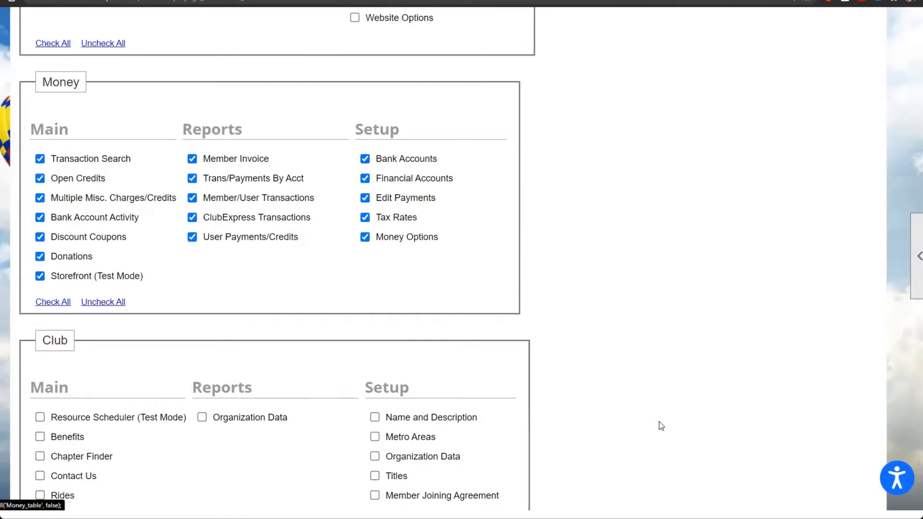
pyautogui.scroll(-7, 638, 390)
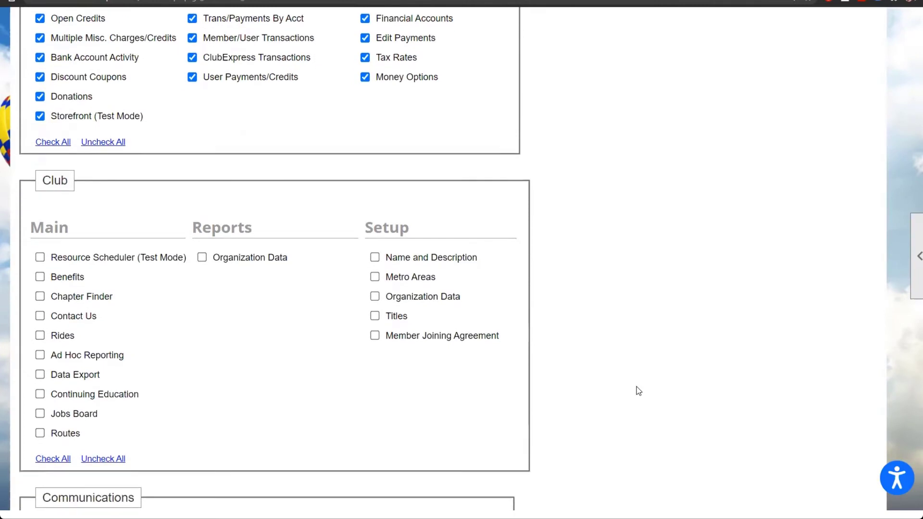
pyautogui.scroll(-2, 638, 391)
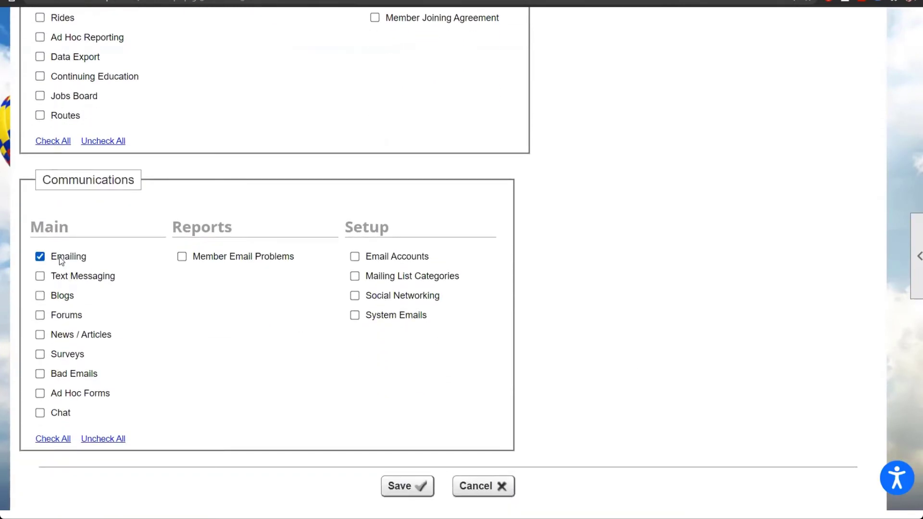
pyautogui.click(79, 373)
pyautogui.scroll(15, 593, 276)
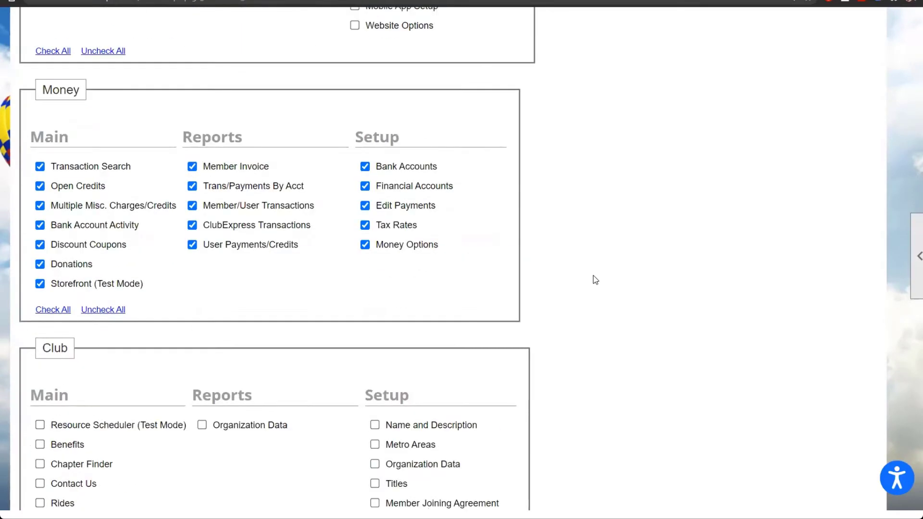
pyautogui.scroll(9, 593, 276)
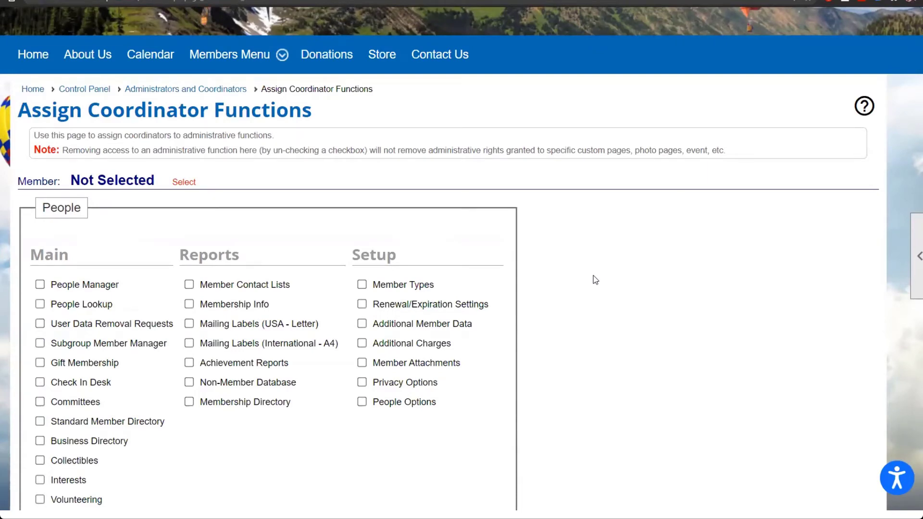
# Step: Go from the Control Panel to Setup > Titles and begin a new title
pyautogui.click(95, 91)
pyautogui.scroll(-5, 385, 298)
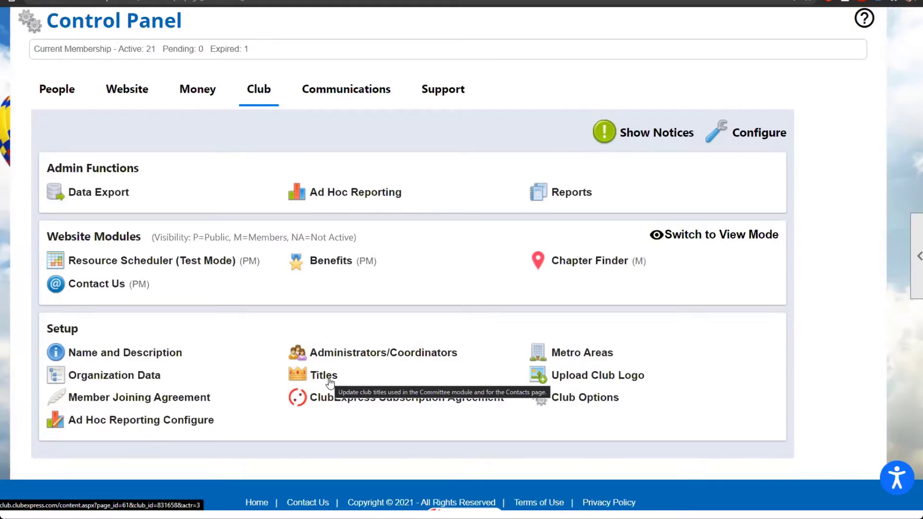
pyautogui.click(329, 381)
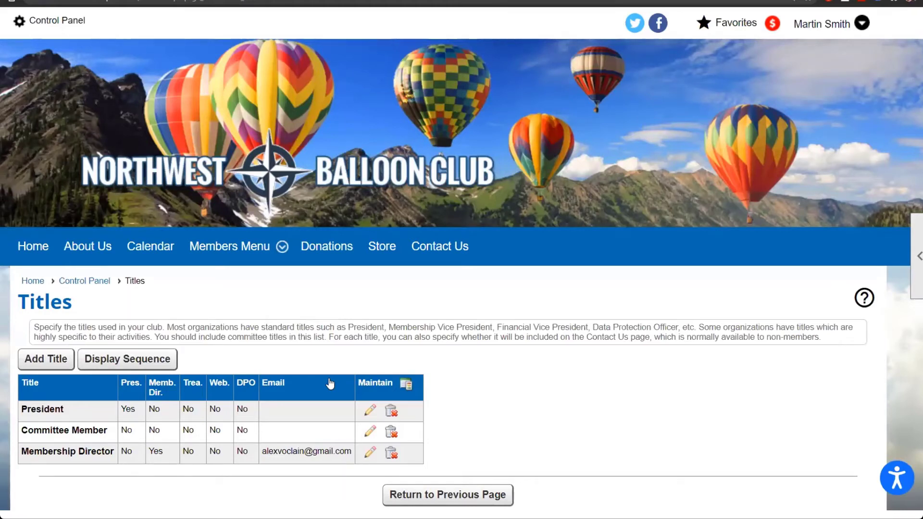
pyautogui.scroll(-1, 330, 383)
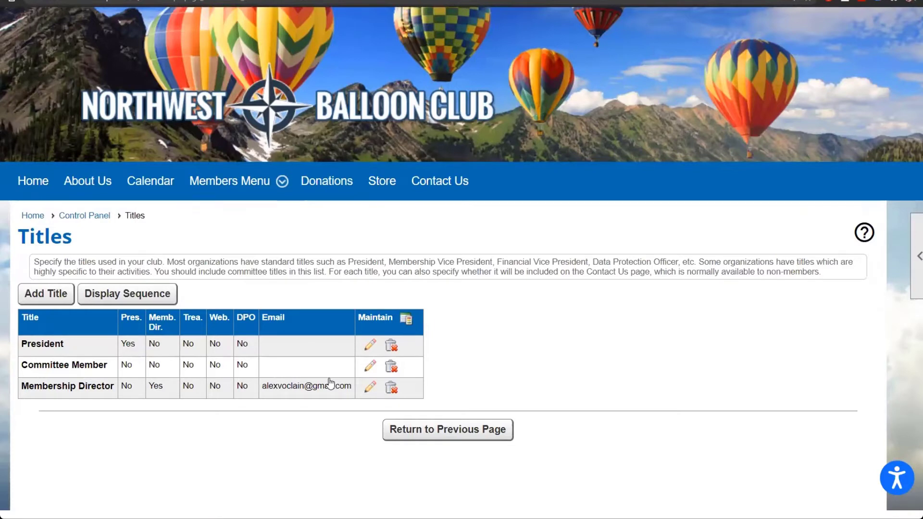
pyautogui.click(46, 294)
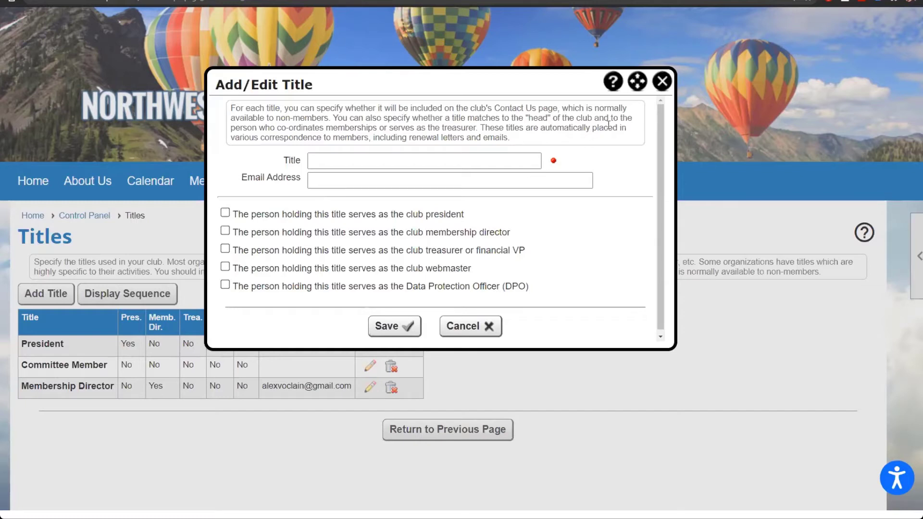
# Step: Close the blank Add/Edit Title form unsaved and return to the Control Panel
pyautogui.click(662, 82)
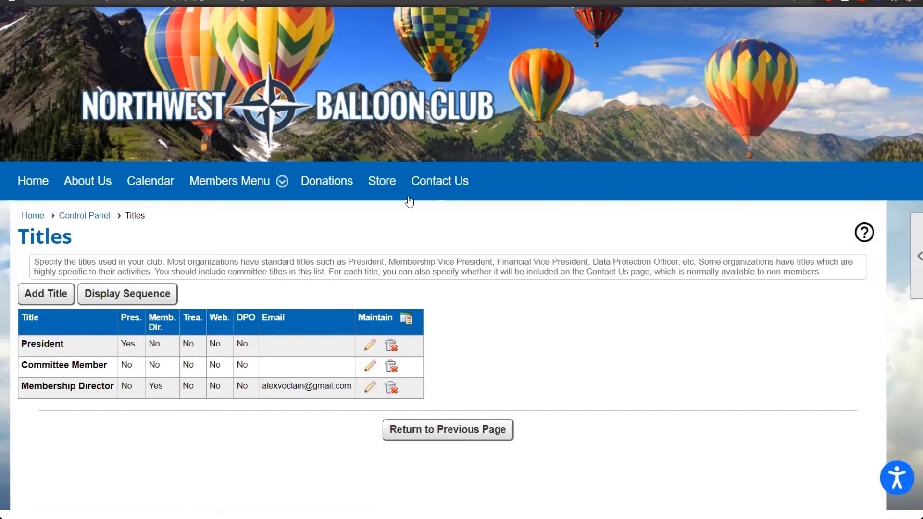
pyautogui.click(96, 218)
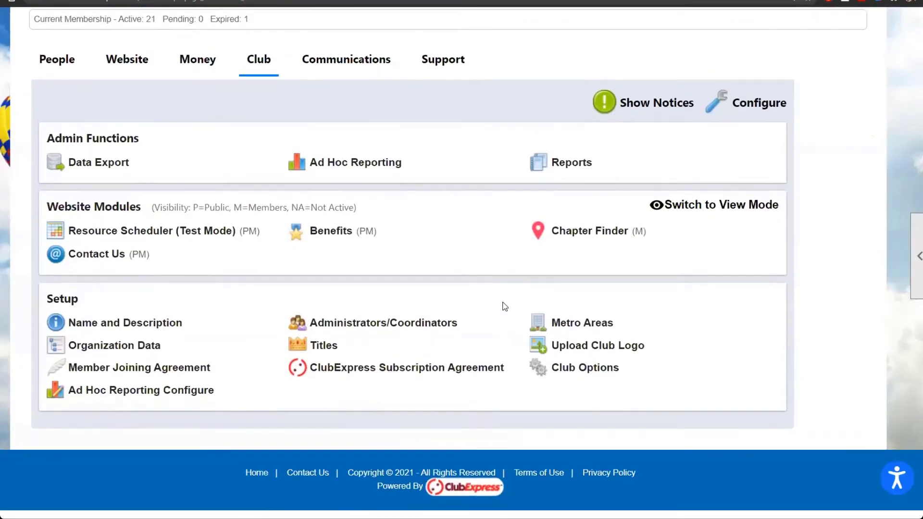
# Step: Open Contact Us from the Club section and begin a new contact
pyautogui.scroll(1, 505, 306)
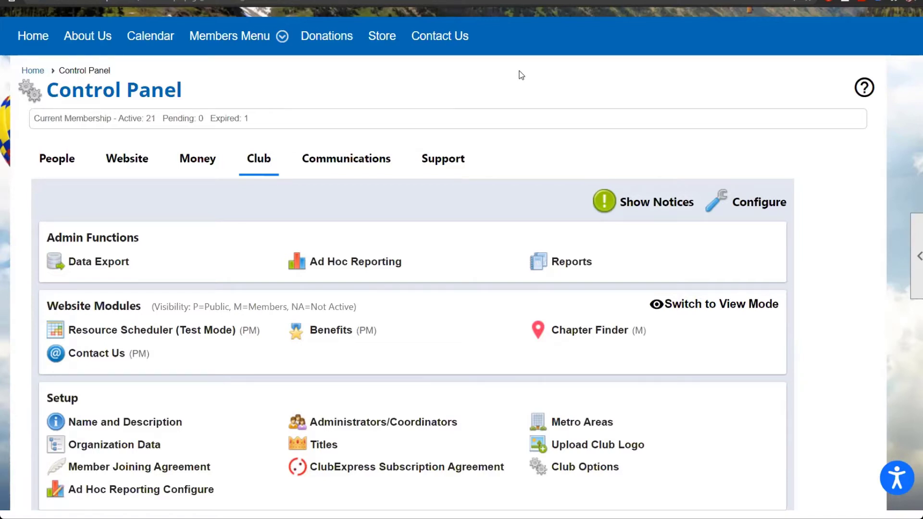
pyautogui.click(88, 357)
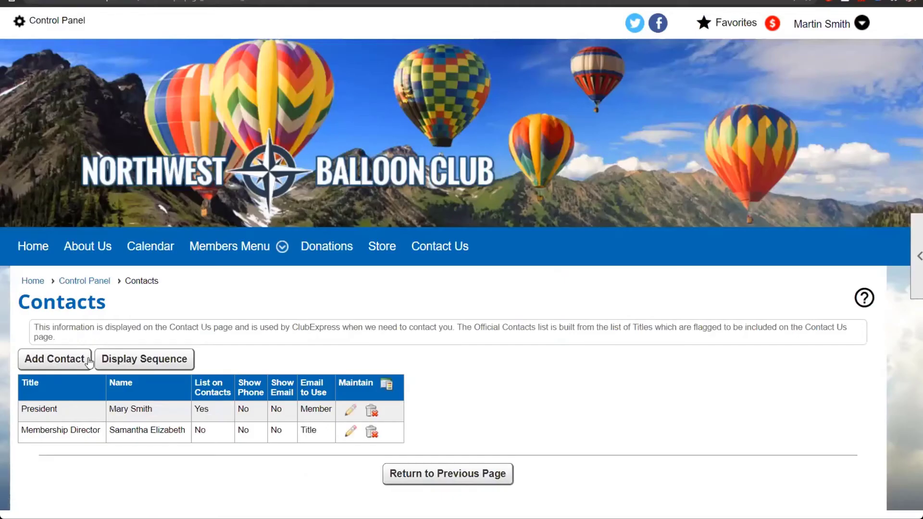
pyautogui.click(52, 365)
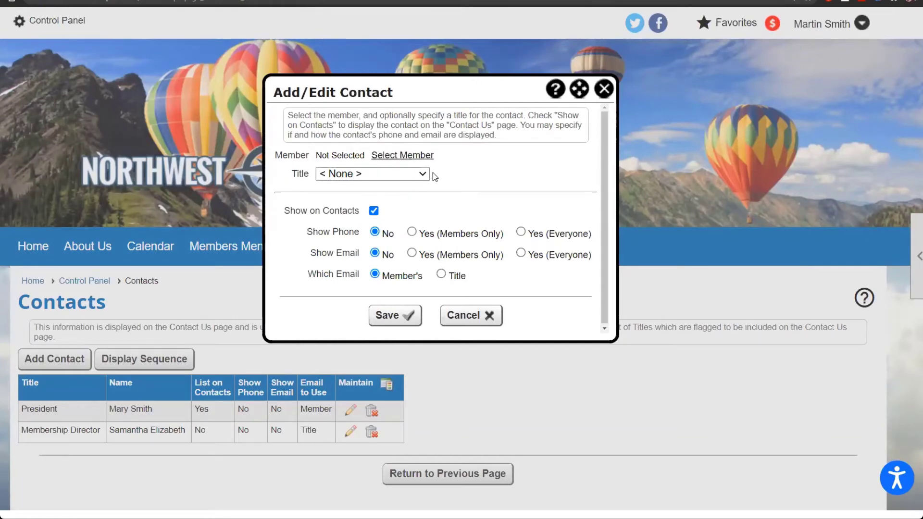
# Step: Check the contact Title options, leave it at None, and close the form unsaved
pyautogui.click(411, 175)
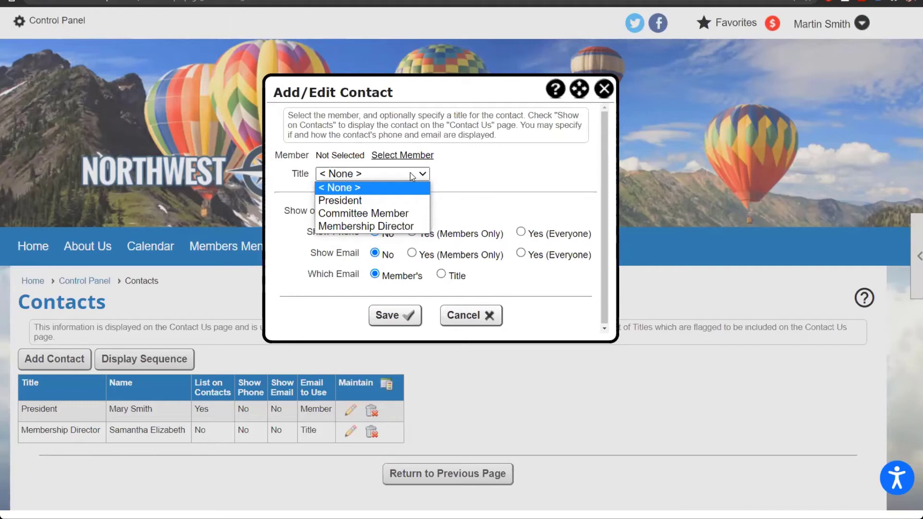
pyautogui.click(500, 190)
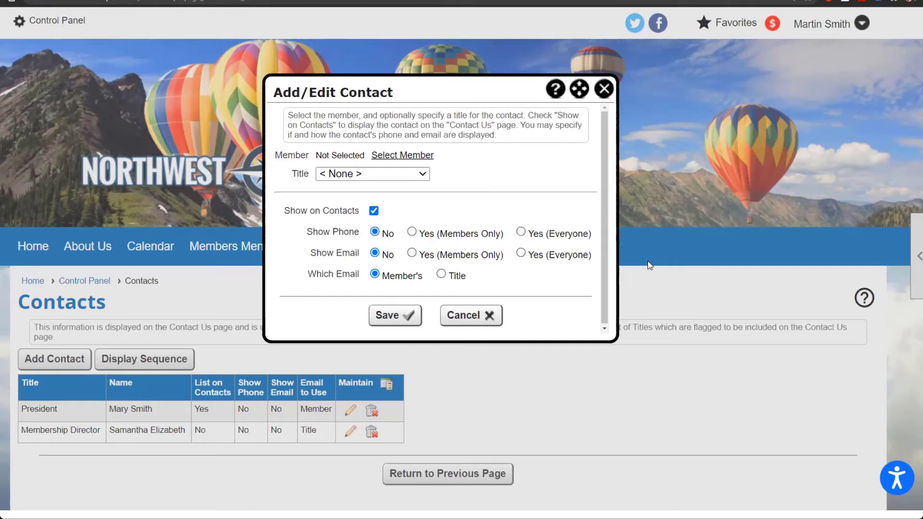
pyautogui.click(613, 94)
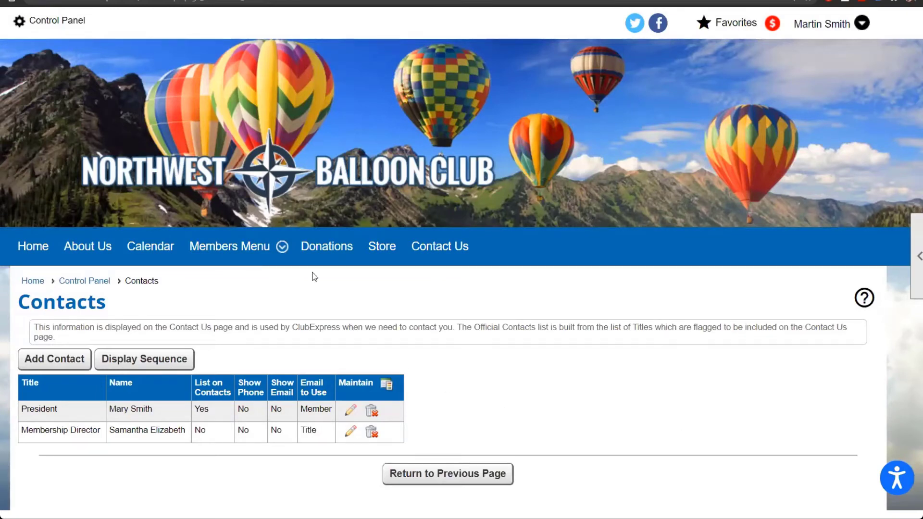
# Step: Return to the Control Panel and switch to its Website section
pyautogui.click(68, 22)
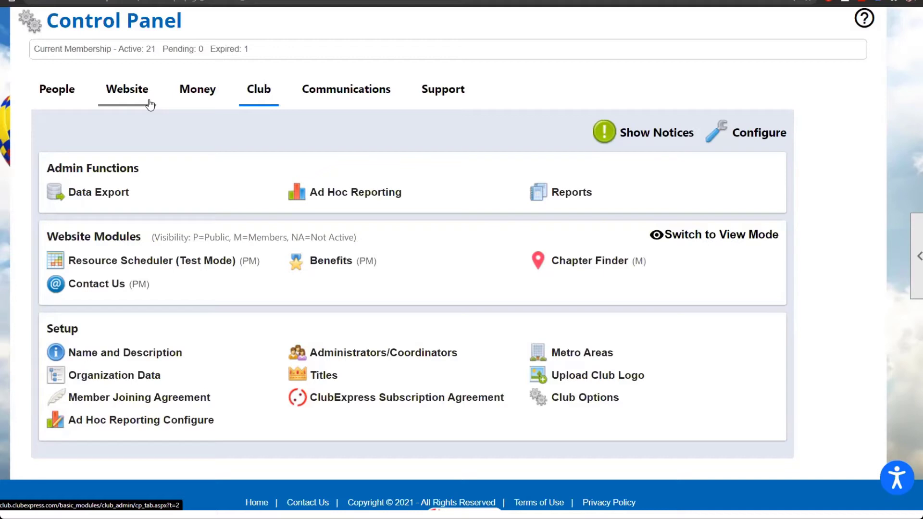
pyautogui.click(150, 101)
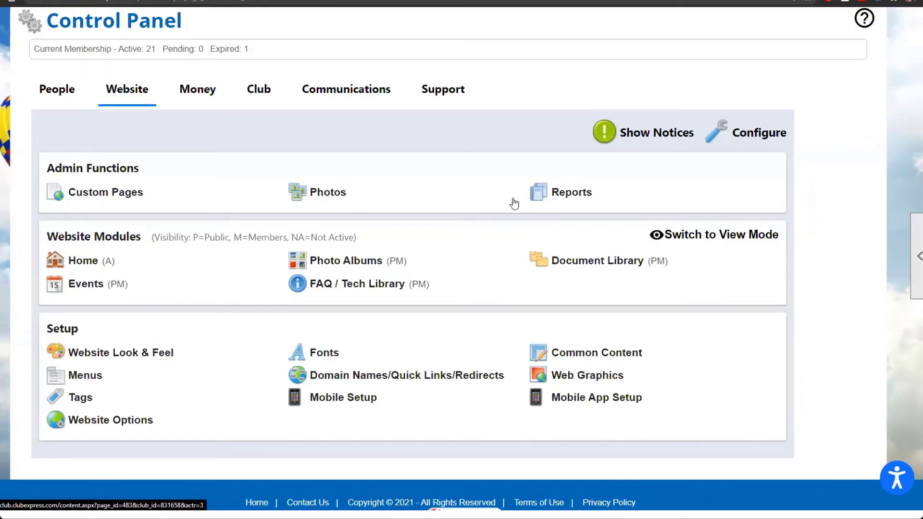
pyautogui.click(571, 197)
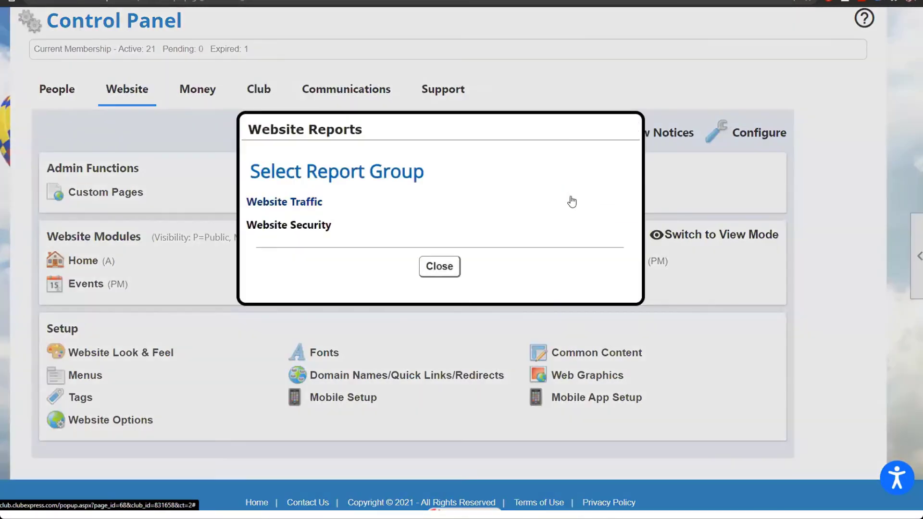
pyautogui.click(389, 225)
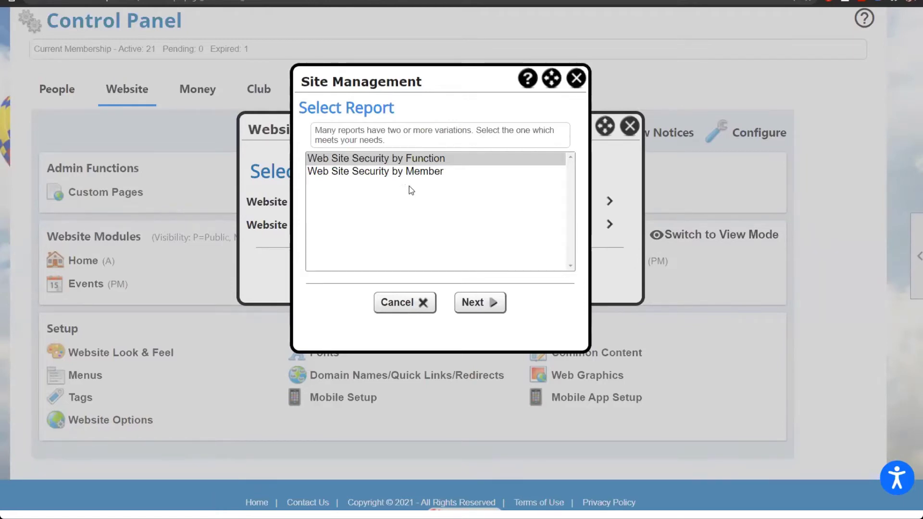
pyautogui.click(397, 175)
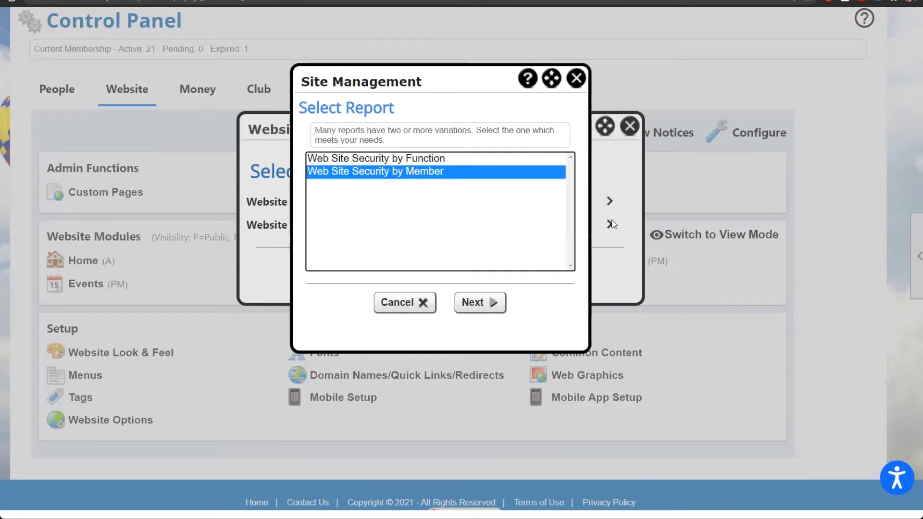
pyautogui.click(575, 79)
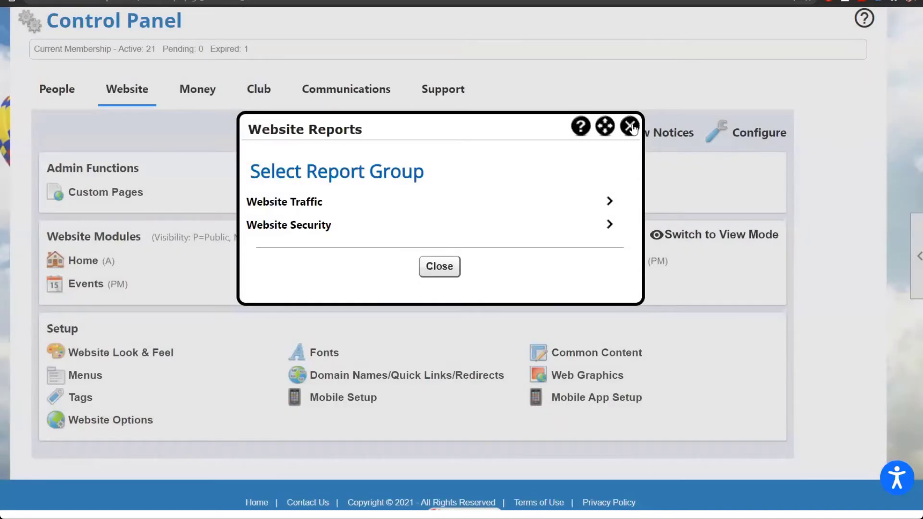
pyautogui.click(629, 127)
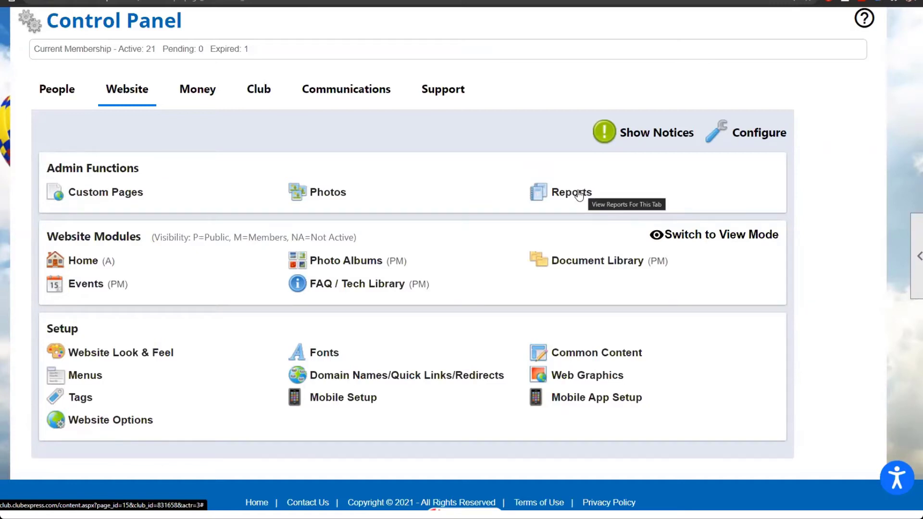
# Step: Review the Administrators/Coordinators page from the Club section, then return to the Control Panel
pyautogui.click(265, 88)
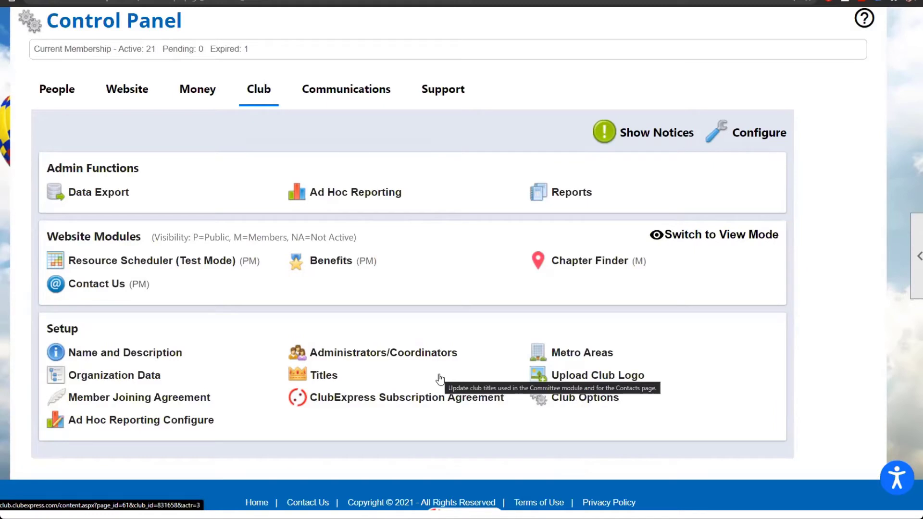
pyautogui.click(383, 358)
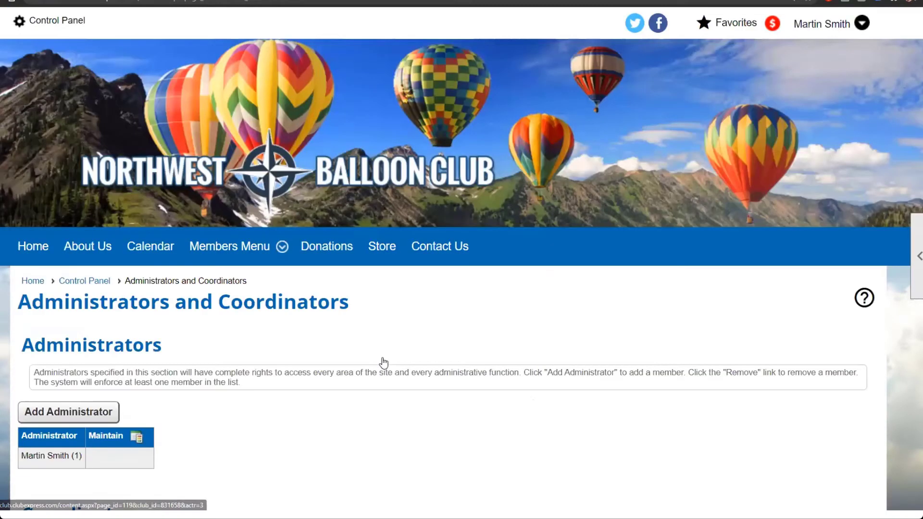
pyautogui.scroll(-3, 352, 425)
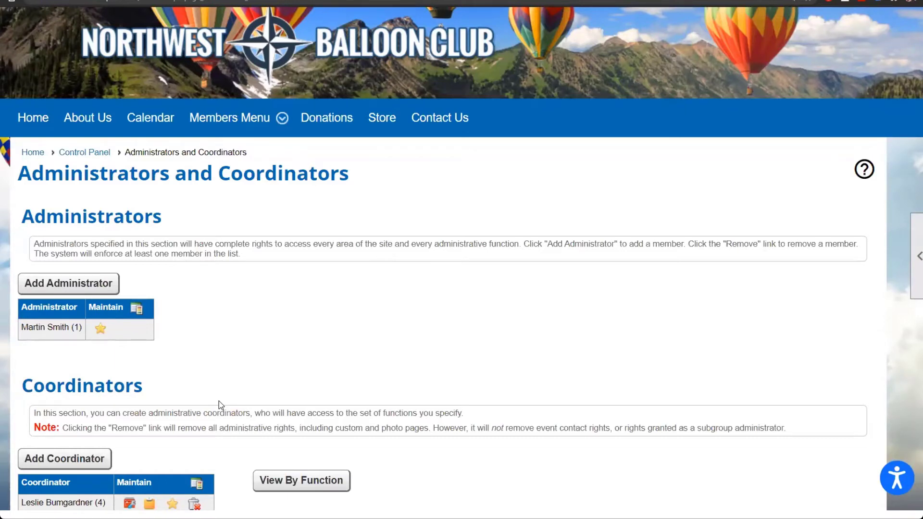
pyautogui.click(96, 154)
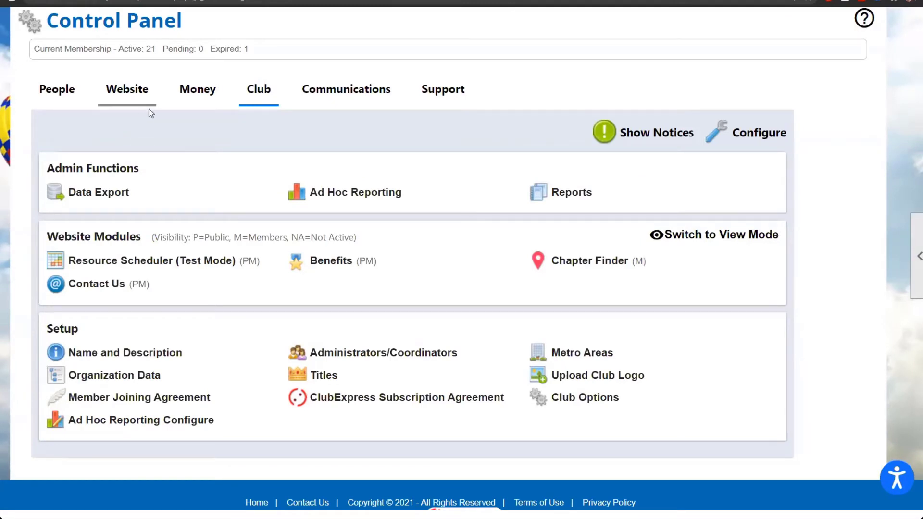
# Step: Open the Document Library Manager from the Website administration tools
pyautogui.click(136, 95)
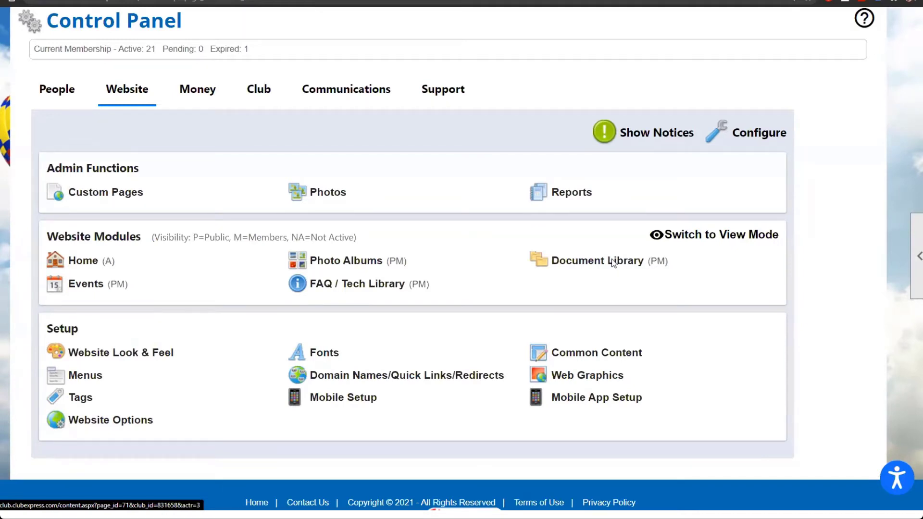
pyautogui.click(613, 262)
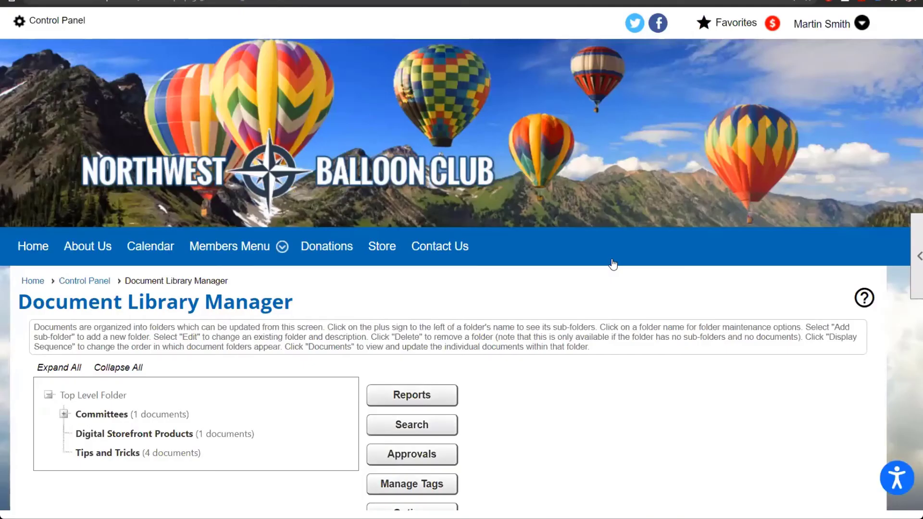
pyautogui.scroll(-1, 586, 415)
pyautogui.scroll(-3, 586, 415)
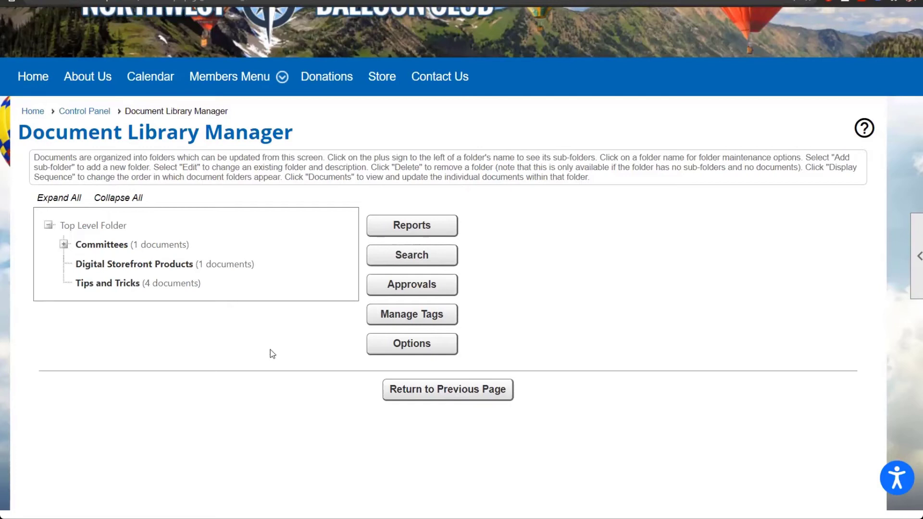
# Step: Expand the Committees folder and start adding a new sub-folder inside it
pyautogui.click(64, 245)
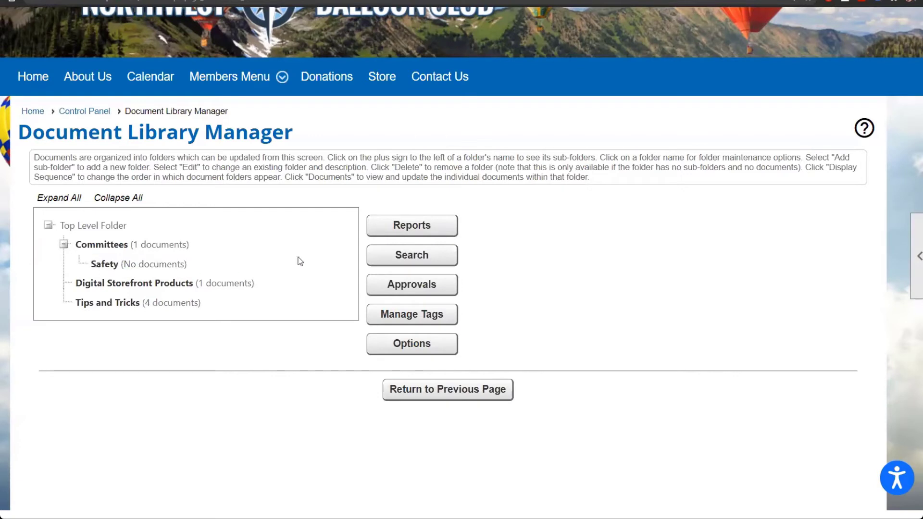
pyautogui.click(147, 247)
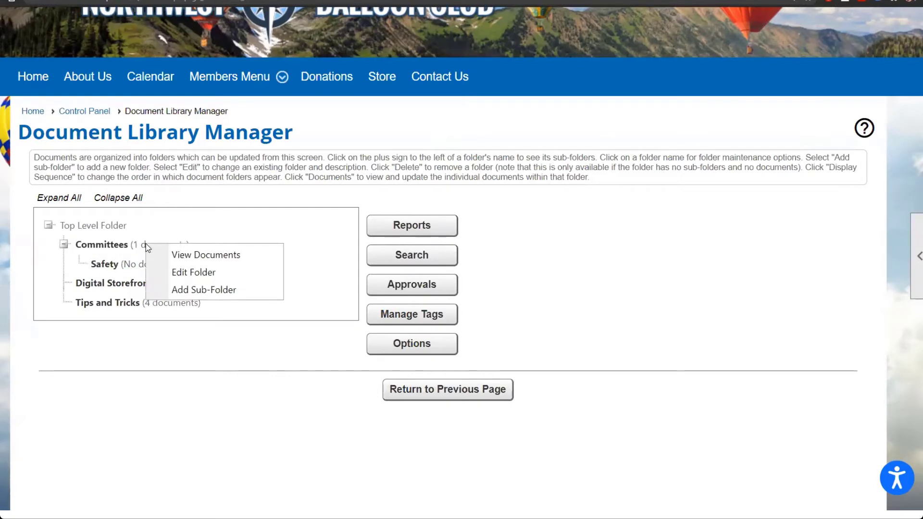
pyautogui.click(210, 290)
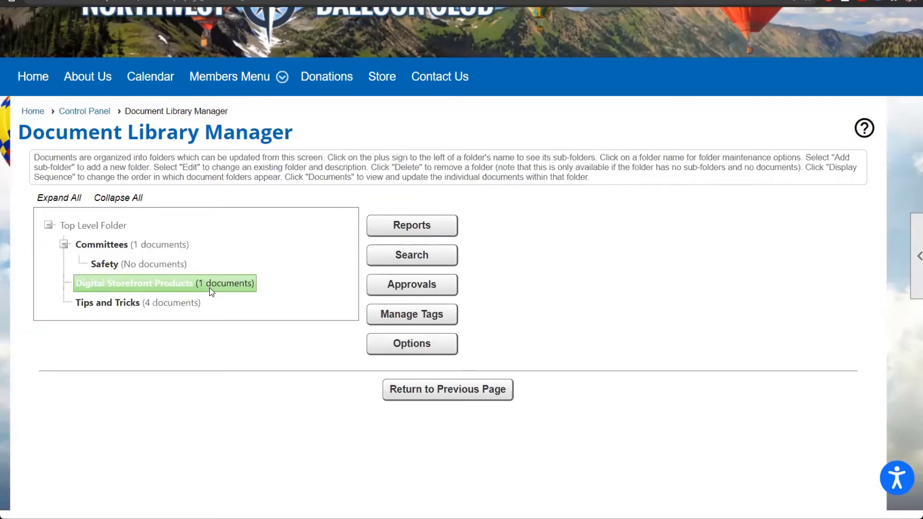
# Step: Name the new Committees sub-folder 'By Laws' and view its Visibility options
pyautogui.write('By Laws')
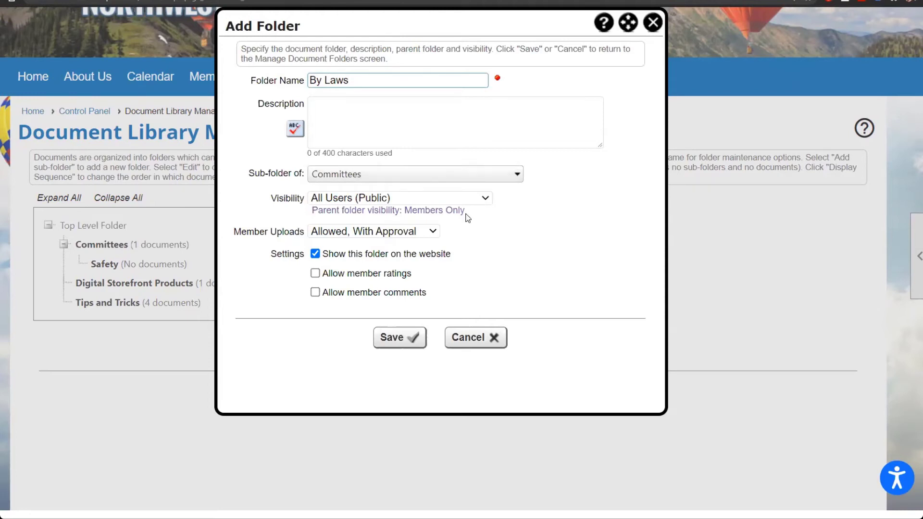
pyautogui.click(445, 203)
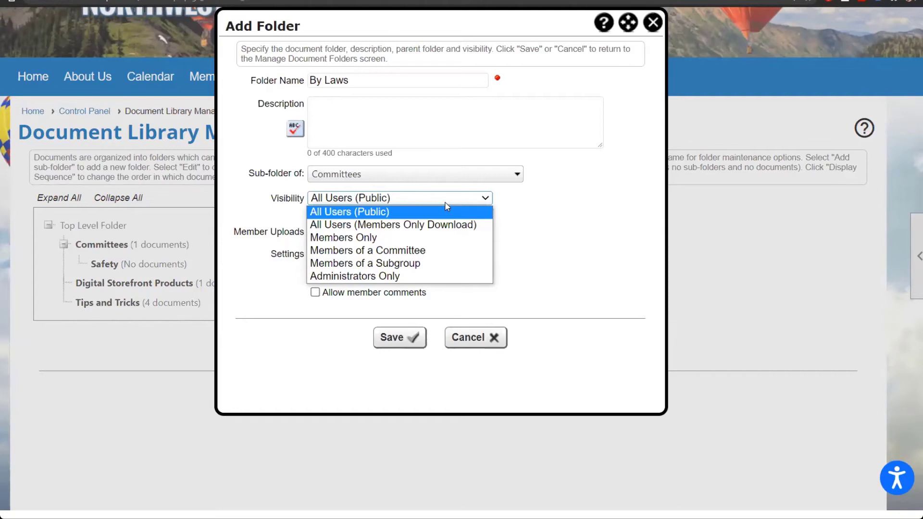
# Step: Set the By Laws folder's visibility to Members of a Committee, choosing the By-Laws committee
pyautogui.click(437, 251)
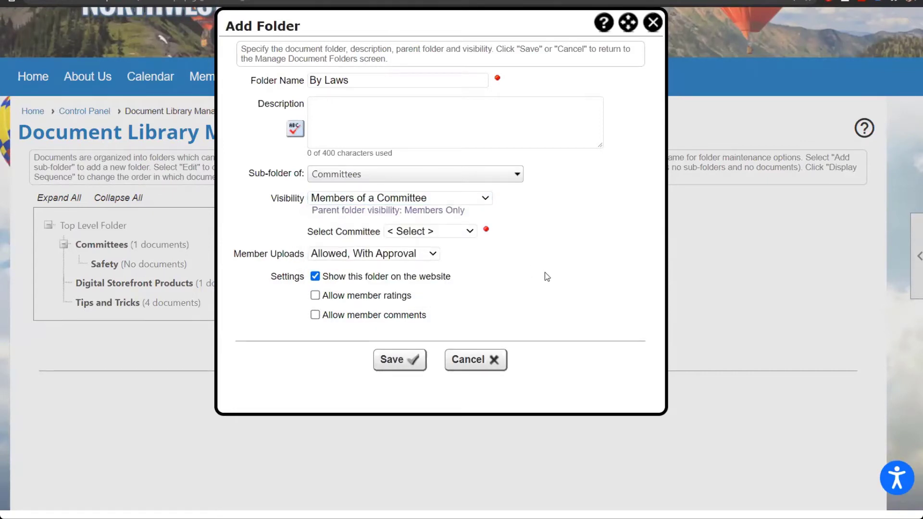
pyautogui.click(448, 232)
pyautogui.click(451, 254)
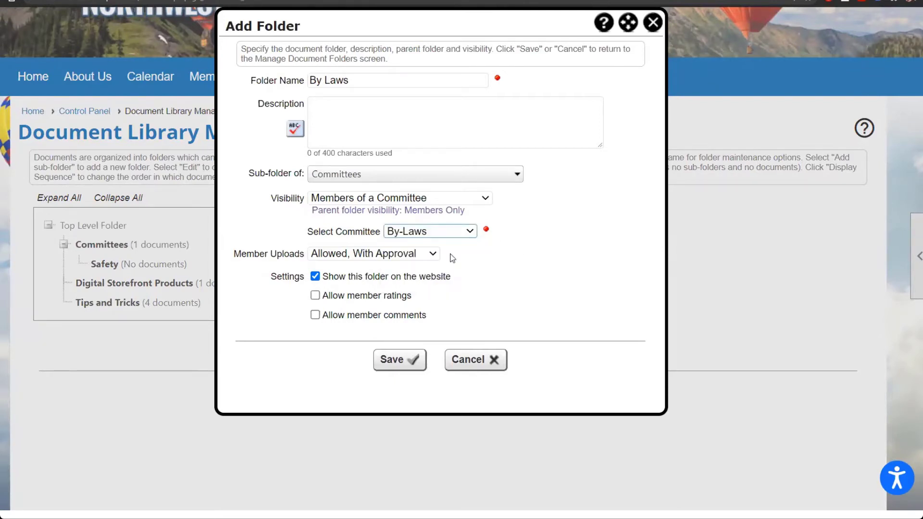
pyautogui.click(412, 254)
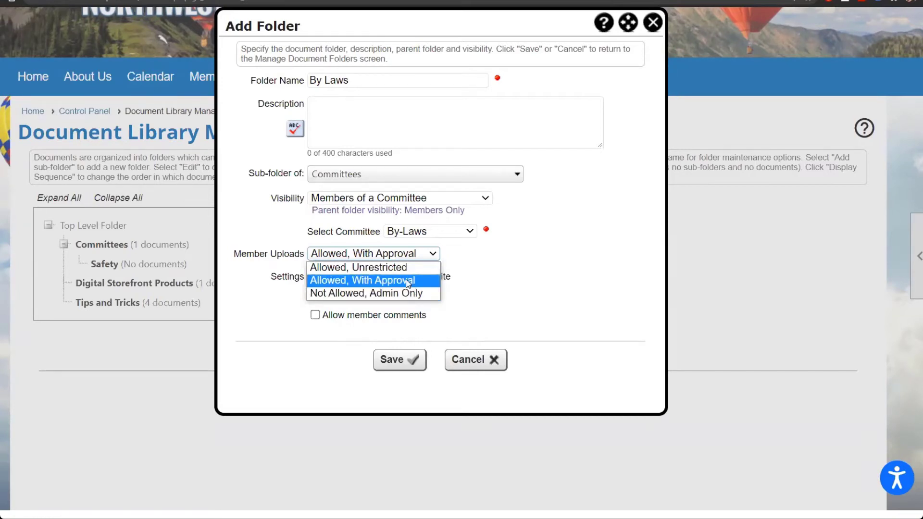
# Step: Keep member uploads Allowed, With Approval, hide the folder from the website, then discard it unsaved
pyautogui.click(407, 283)
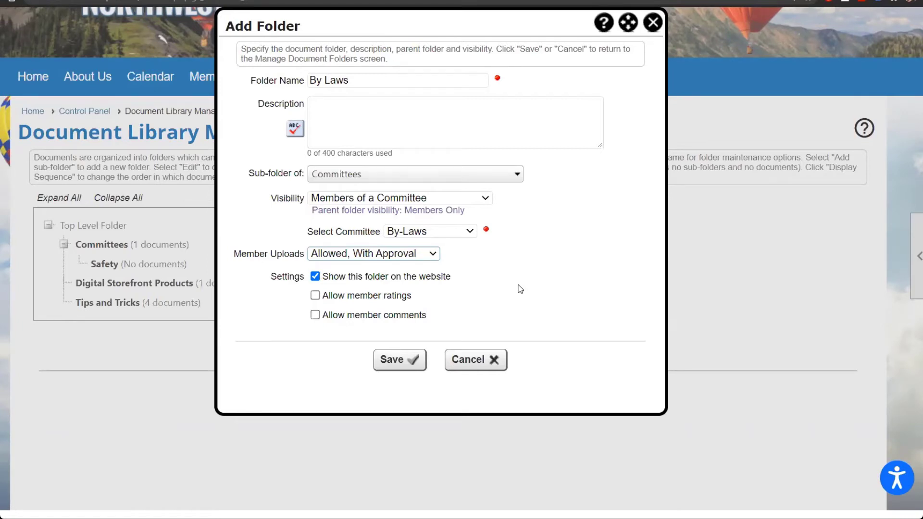
pyautogui.click(368, 278)
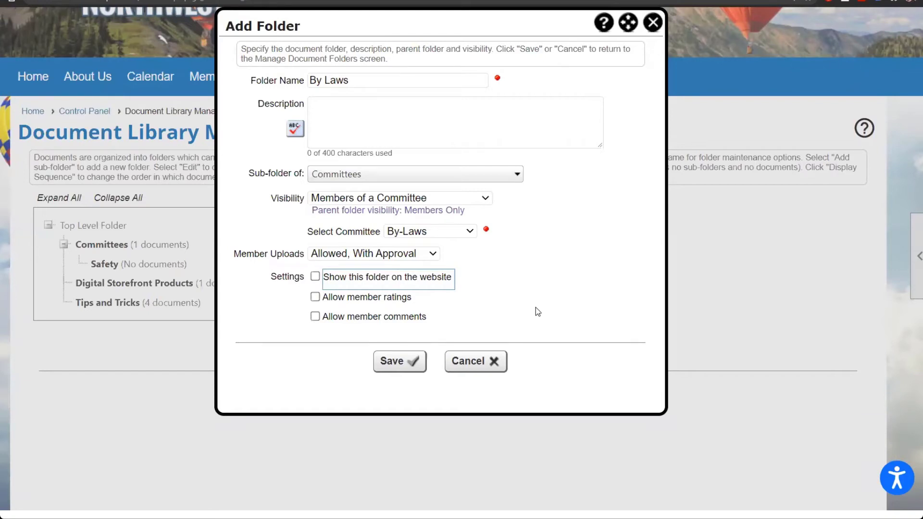
pyautogui.click(655, 24)
pyautogui.scroll(1, 644, 335)
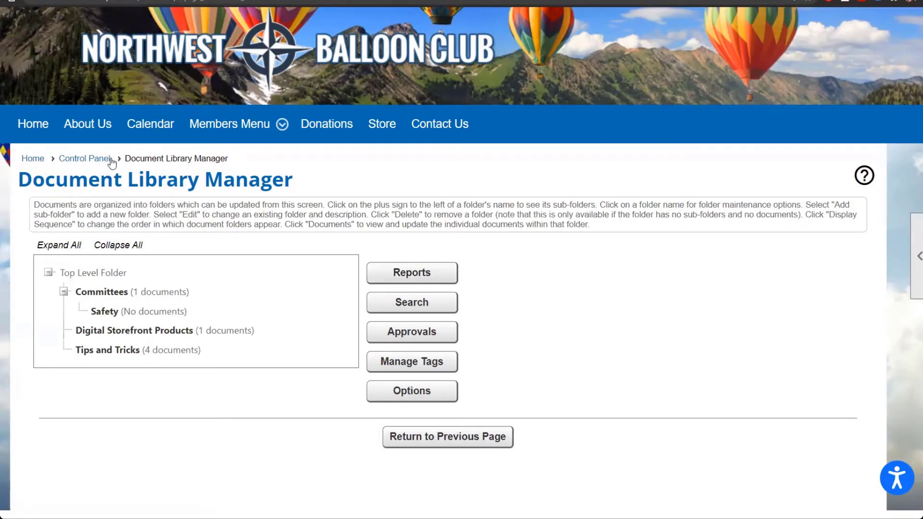
# Step: Return to the Control Panel and show the Club administration tools
pyautogui.click(96, 160)
pyautogui.scroll(-5, 549, 264)
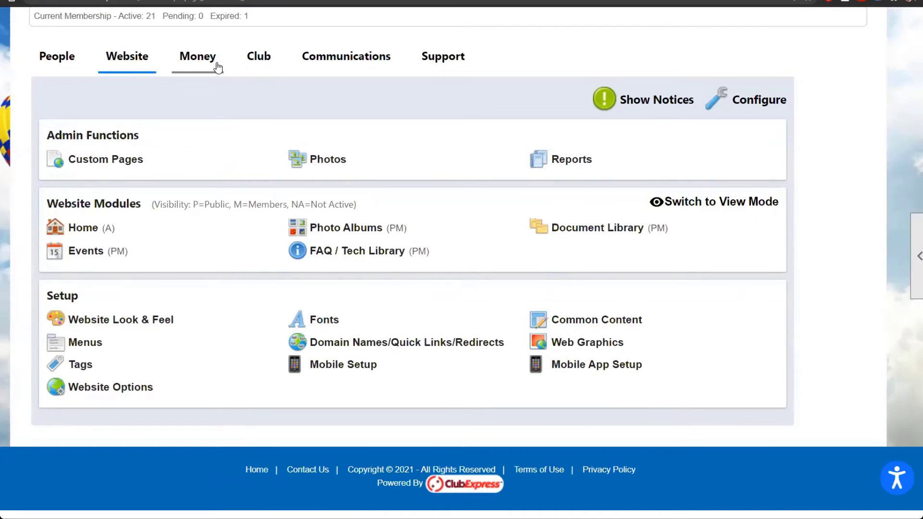
pyautogui.click(253, 63)
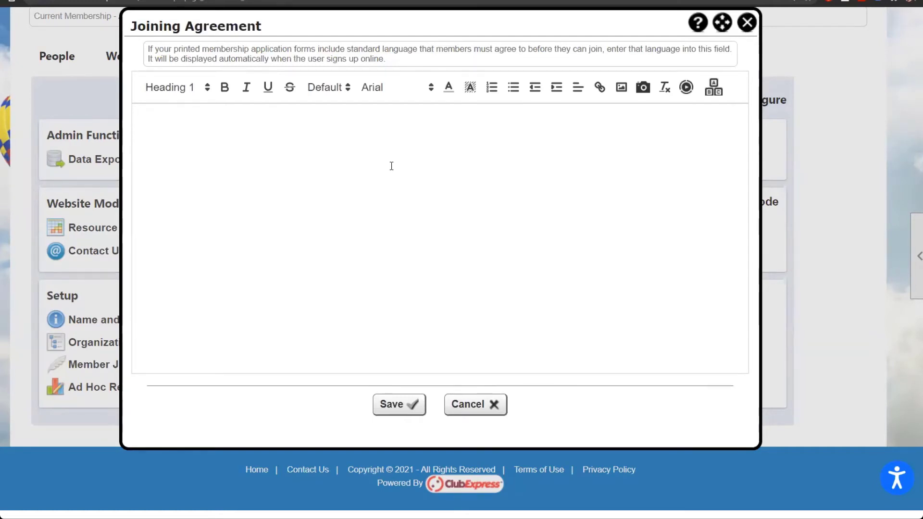
# Step: Close the empty Joining Agreement editor and show the Control Panel's Website tools
pyautogui.click(747, 22)
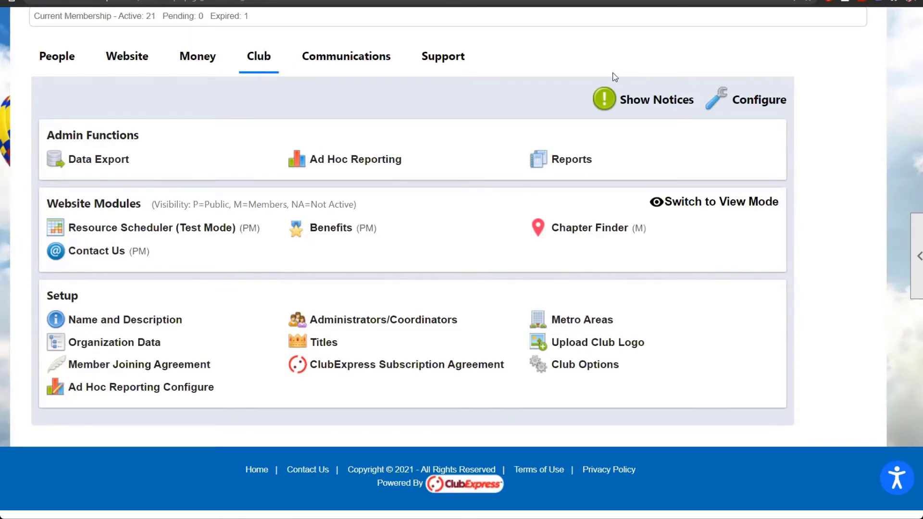
pyautogui.click(139, 67)
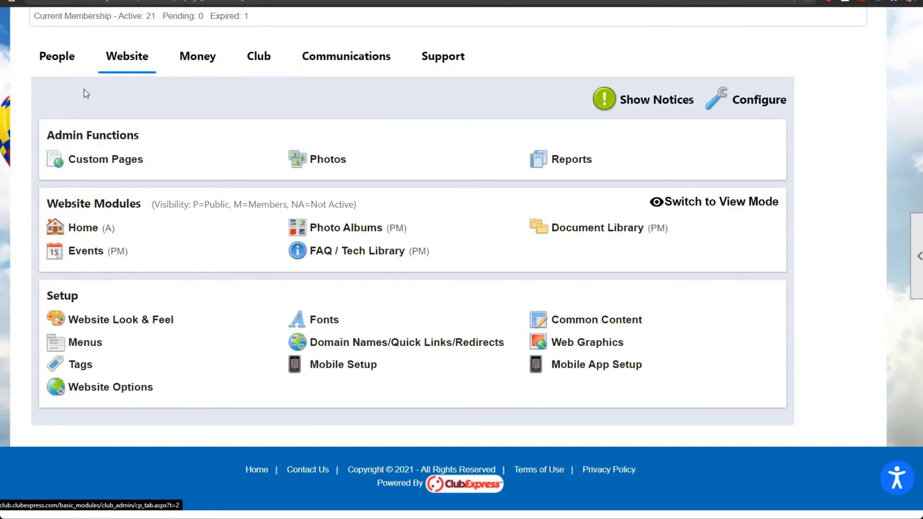
# Step: Open the Events Manager and search to list all 24 club events
pyautogui.click(85, 255)
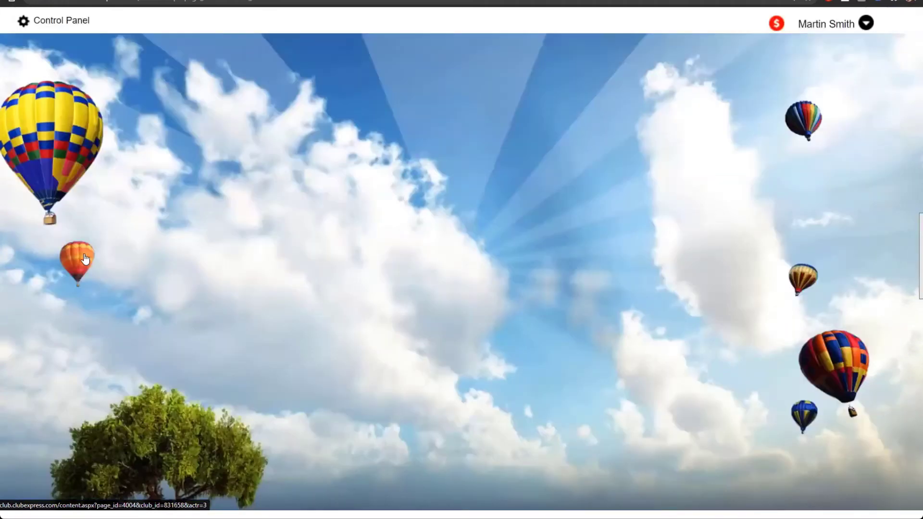
pyautogui.scroll(-4, 399, 279)
pyautogui.scroll(-1, 399, 279)
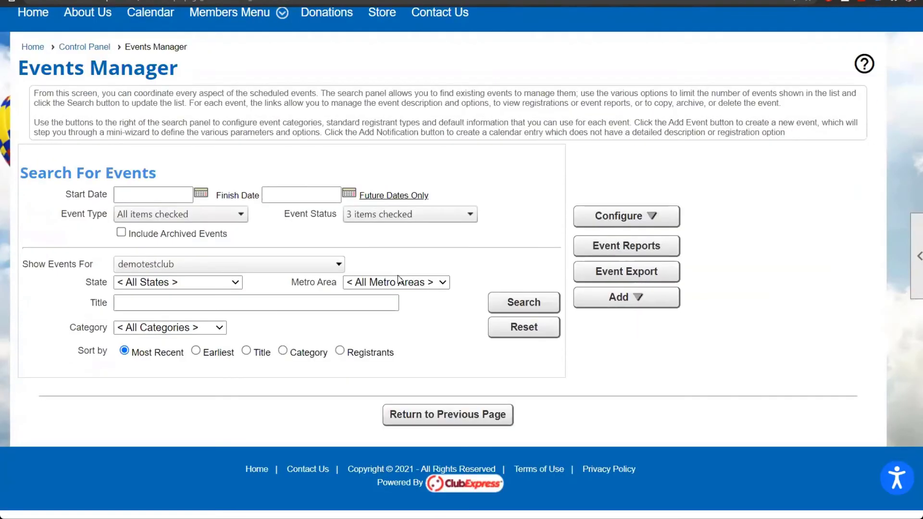
pyautogui.click(528, 301)
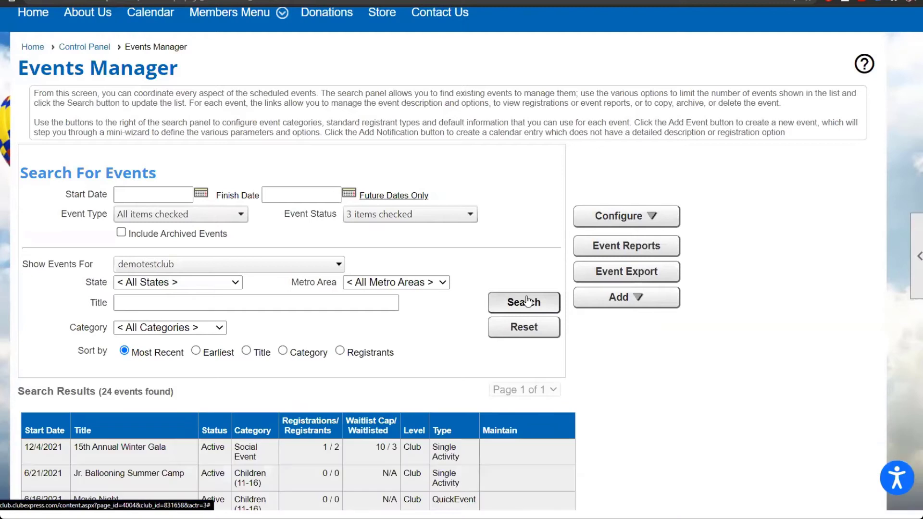
pyautogui.scroll(-3, 774, 407)
pyautogui.scroll(-2, 776, 409)
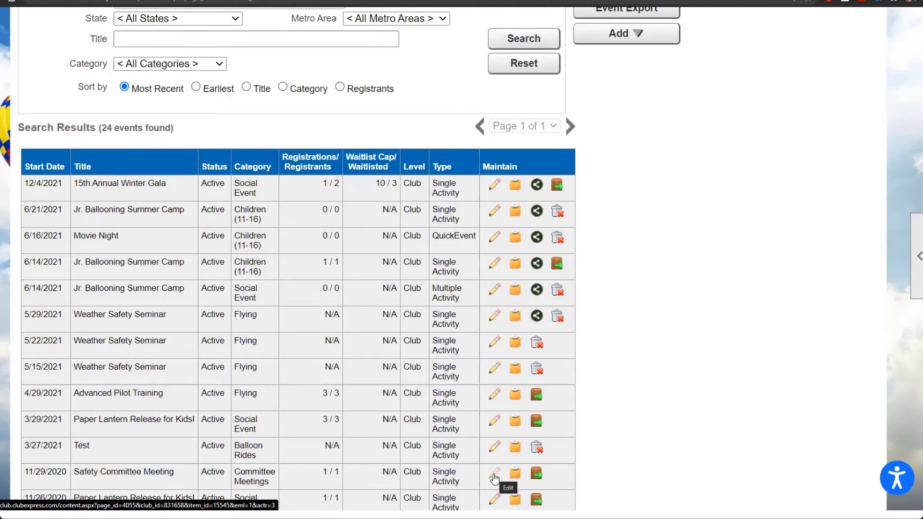
pyautogui.scroll(-3, 494, 477)
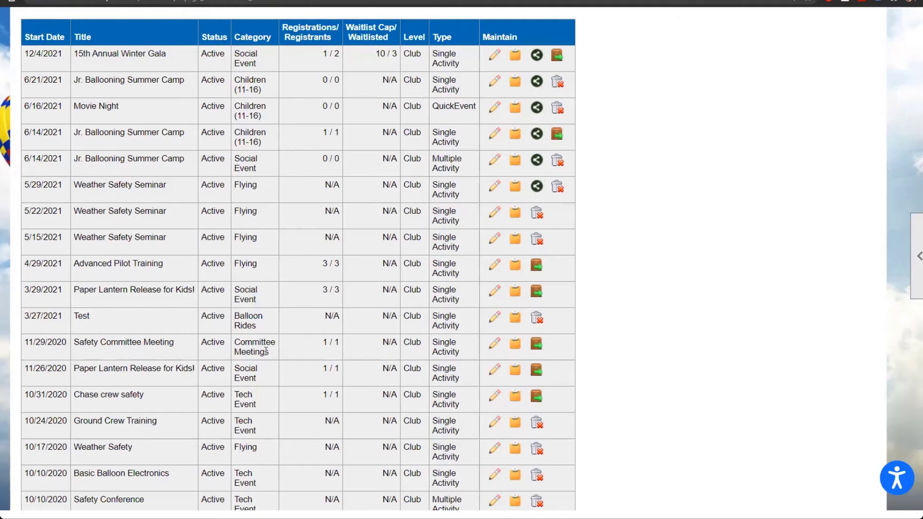
# Step: Edit the Safety Committee Meeting event and set its visibility to Visible to committee(s)
pyautogui.click(495, 349)
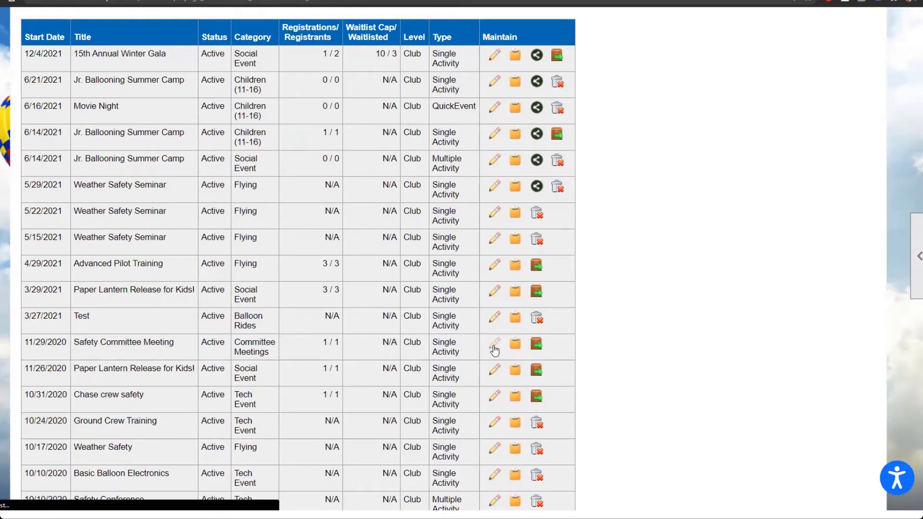
pyautogui.scroll(-5, 495, 351)
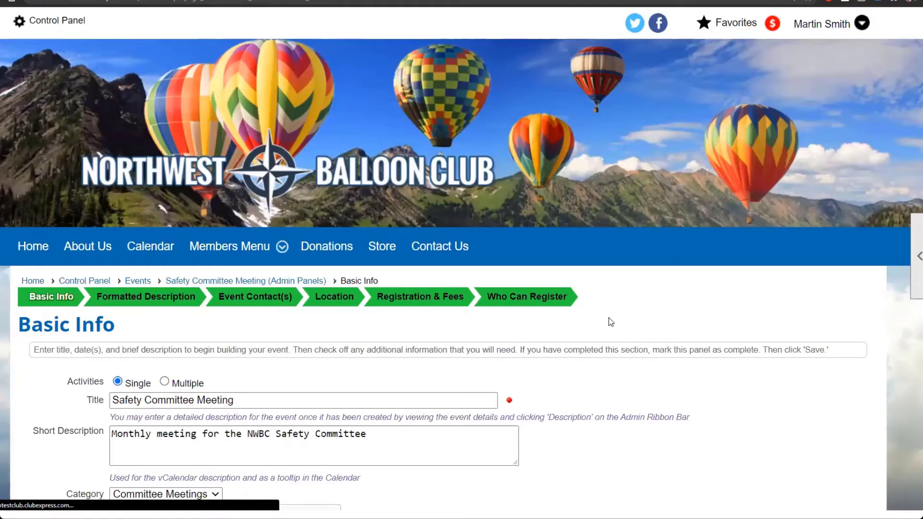
pyautogui.scroll(-2, 610, 322)
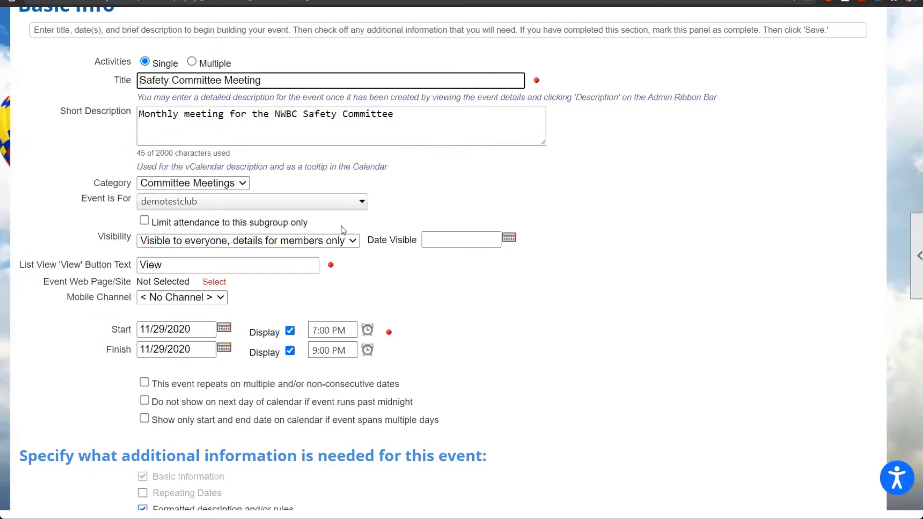
pyautogui.click(347, 242)
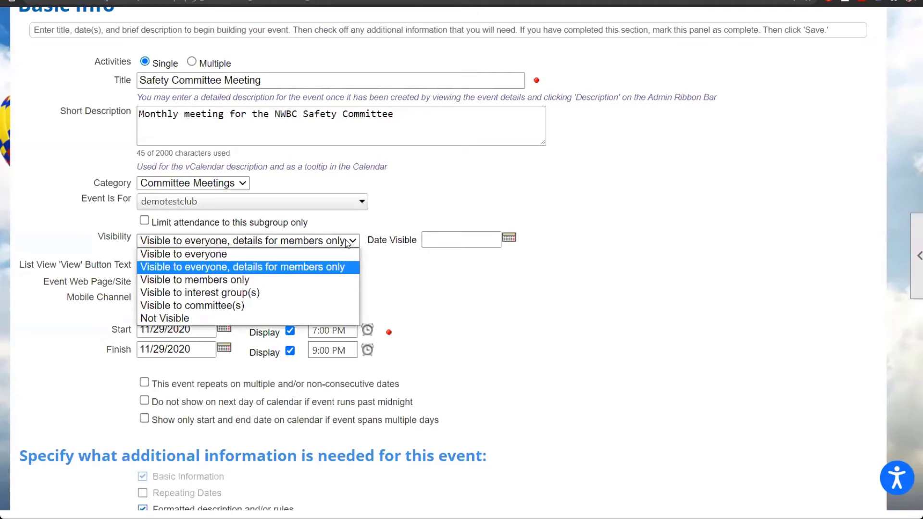
pyautogui.click(344, 305)
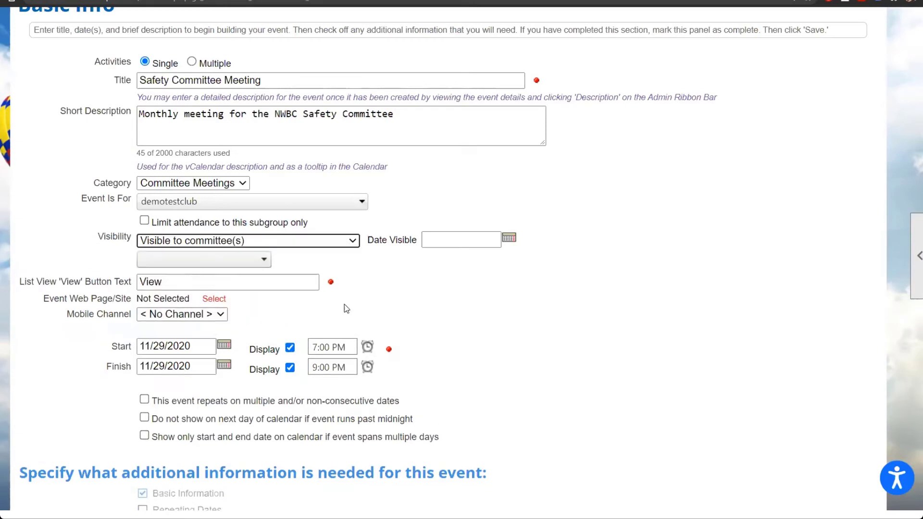
pyautogui.click(260, 260)
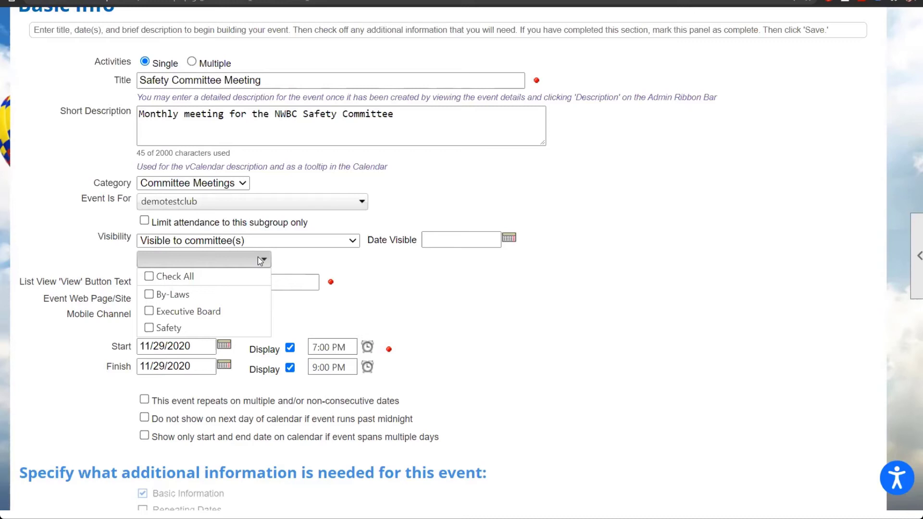
pyautogui.click(402, 284)
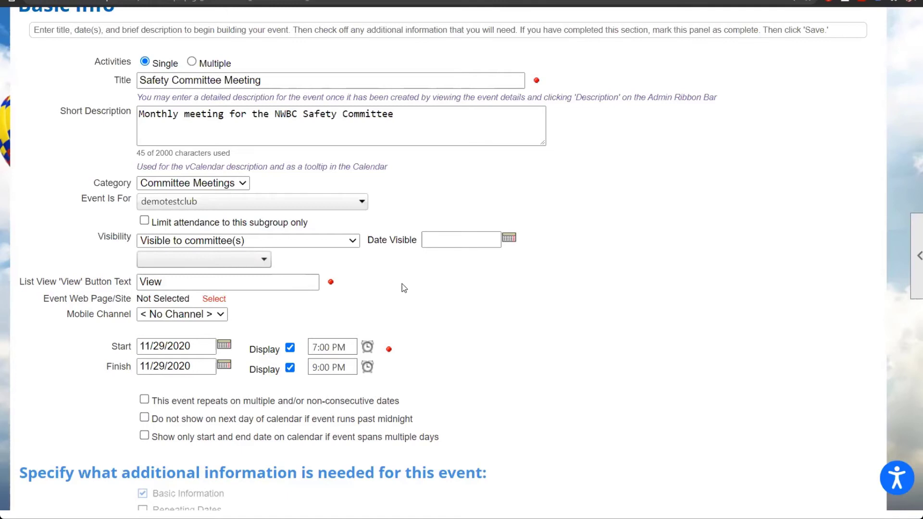
pyautogui.scroll(2, 402, 284)
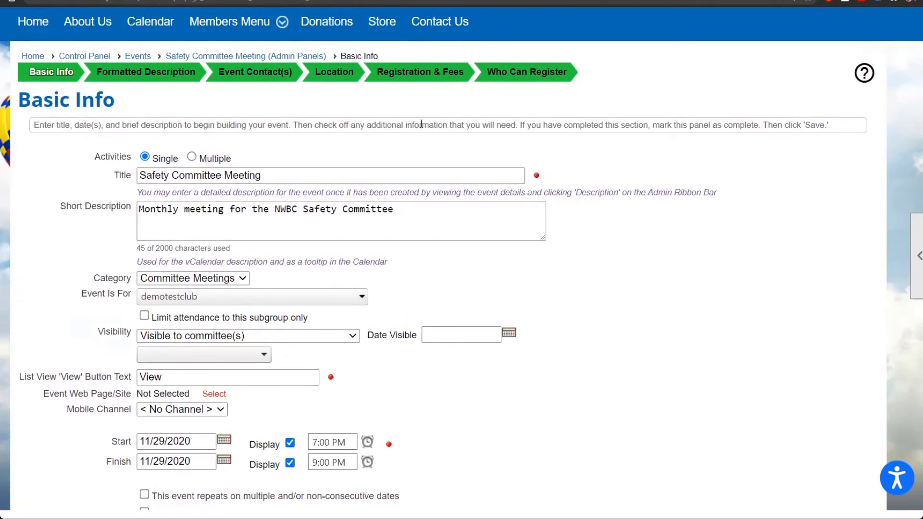
# Step: Rename the Safety committee registrant type under Who Can Register to 'Committee Members Only'
pyautogui.click(518, 80)
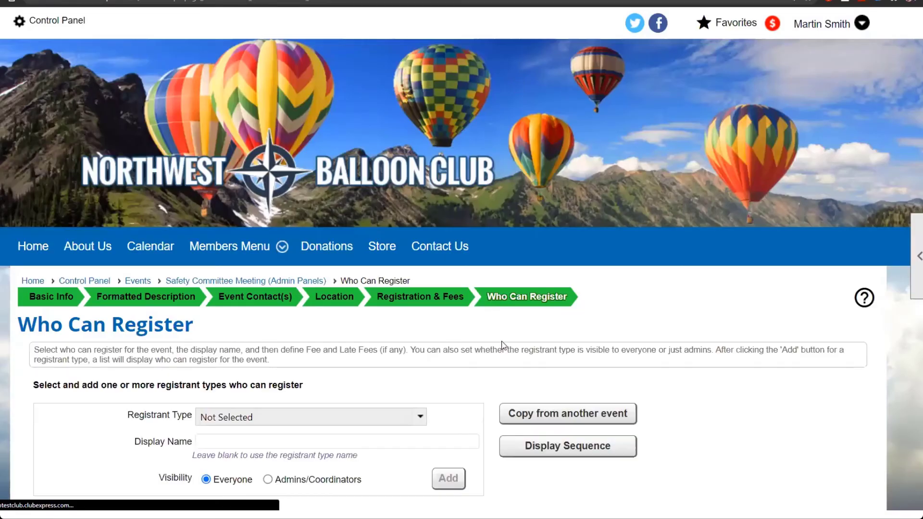
pyautogui.scroll(-2, 503, 345)
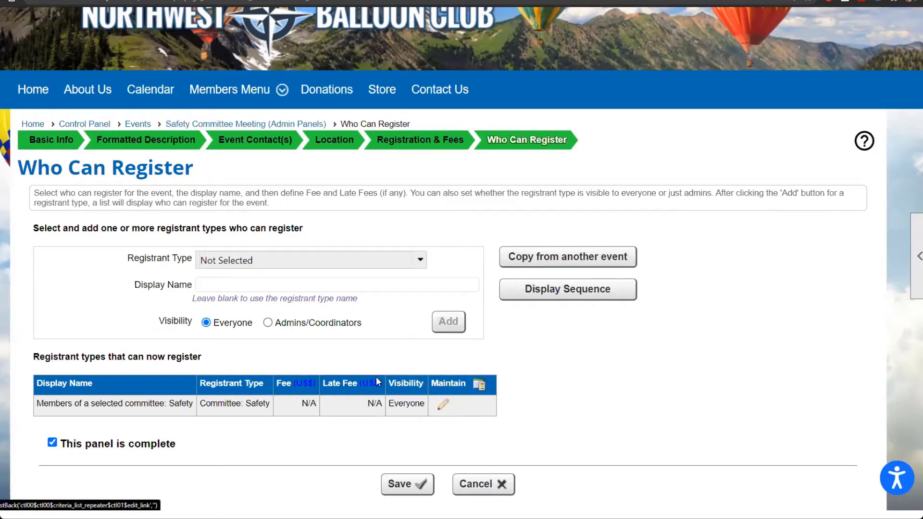
pyautogui.click(444, 406)
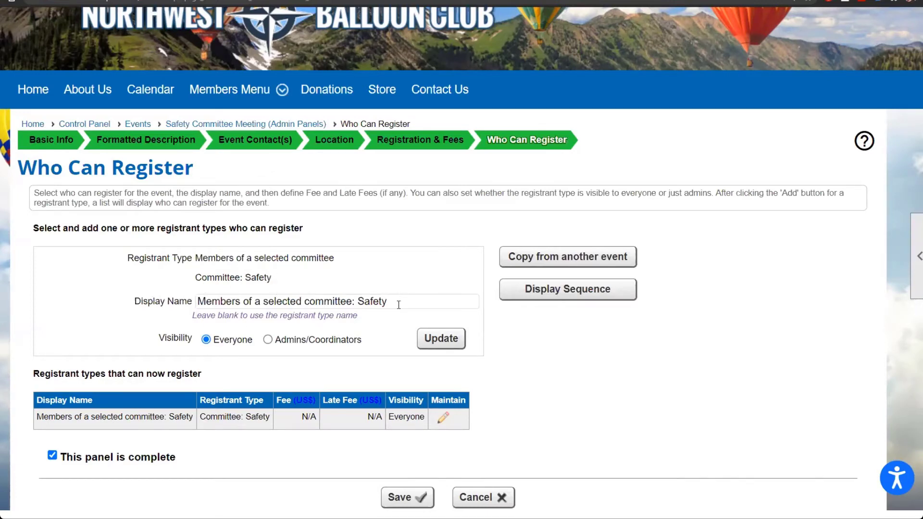
pyautogui.moveTo(454, 301); pyautogui.dragTo(128, 298)
pyautogui.write('Committ')
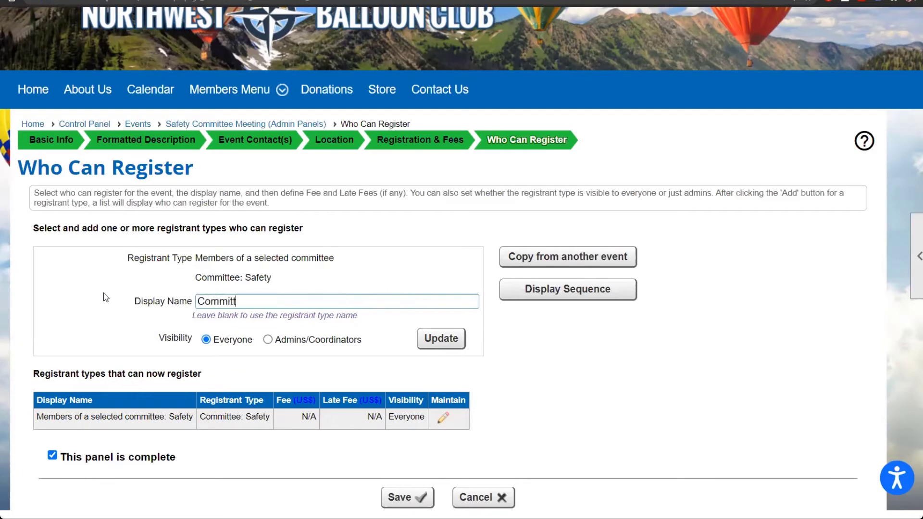
pyautogui.write('ee Members Only')
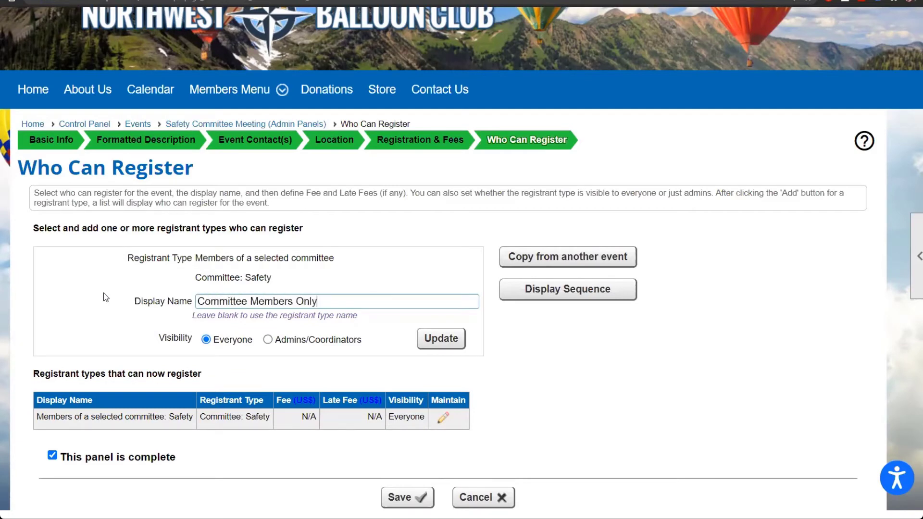
pyautogui.click(438, 339)
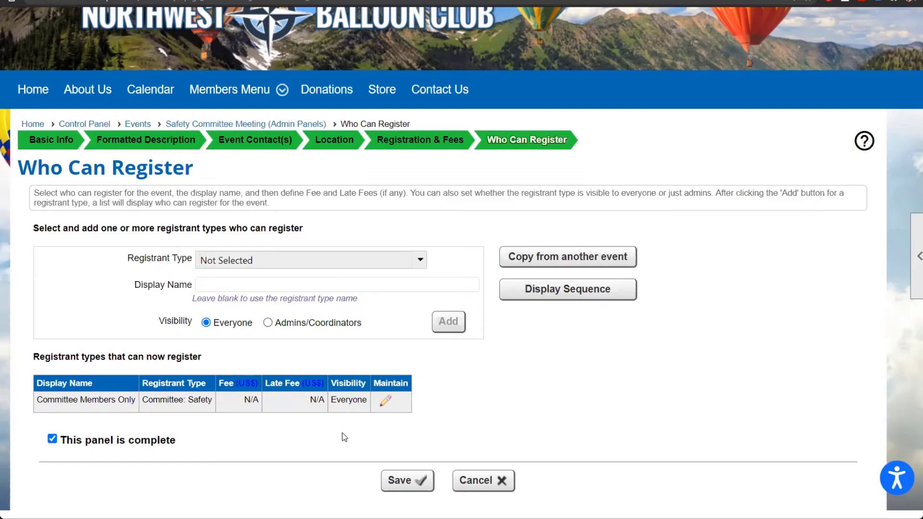
# Step: Browse the Registrant Type and Committee lists without changes, then return to the Safety Committee Meeting overview
pyautogui.click(303, 264)
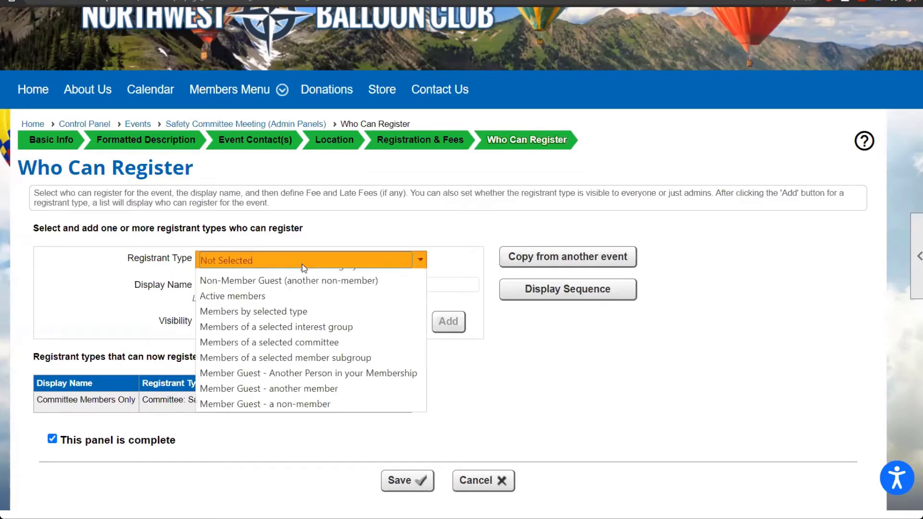
pyautogui.click(351, 401)
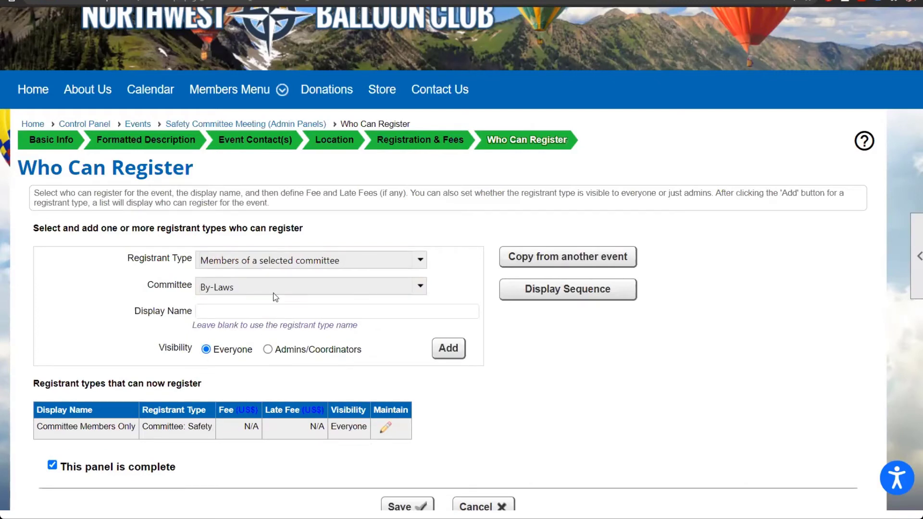
pyautogui.click(358, 288)
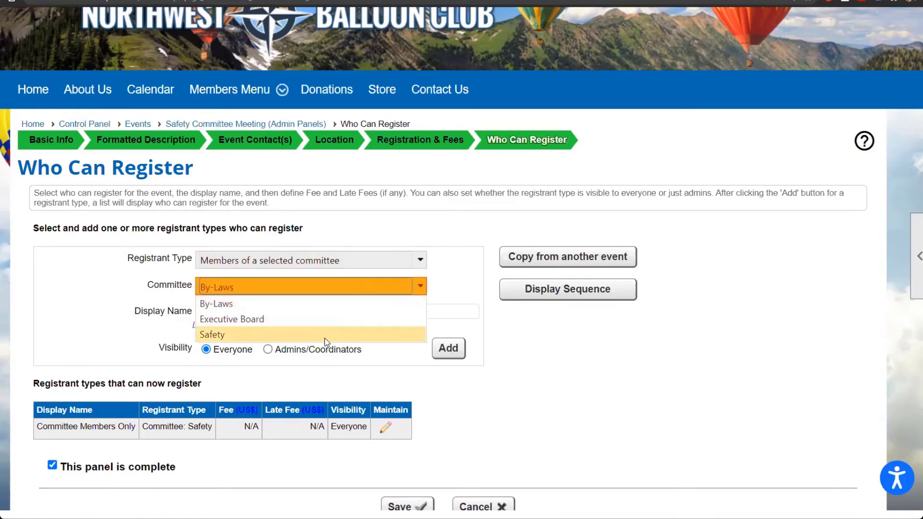
pyautogui.click(462, 283)
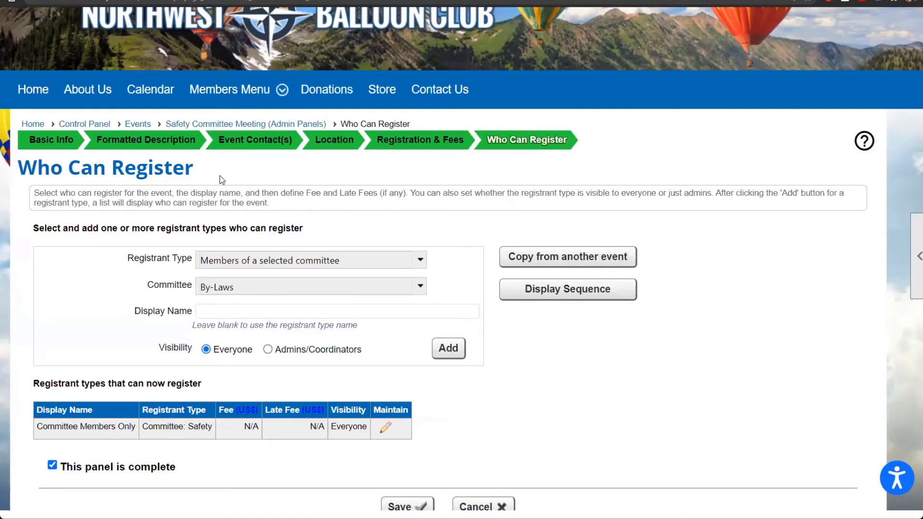
pyautogui.click(189, 124)
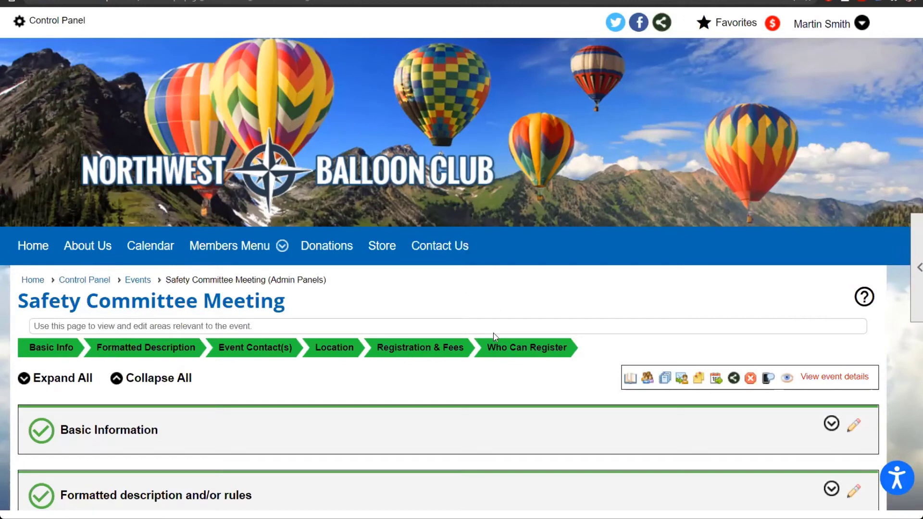
pyautogui.scroll(-3, 501, 350)
pyautogui.scroll(-1, 501, 350)
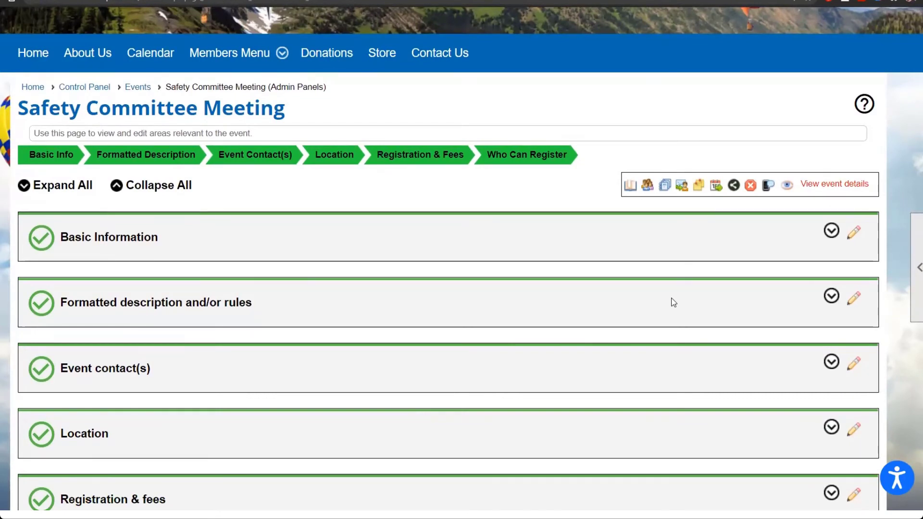
pyautogui.scroll(-3, 670, 301)
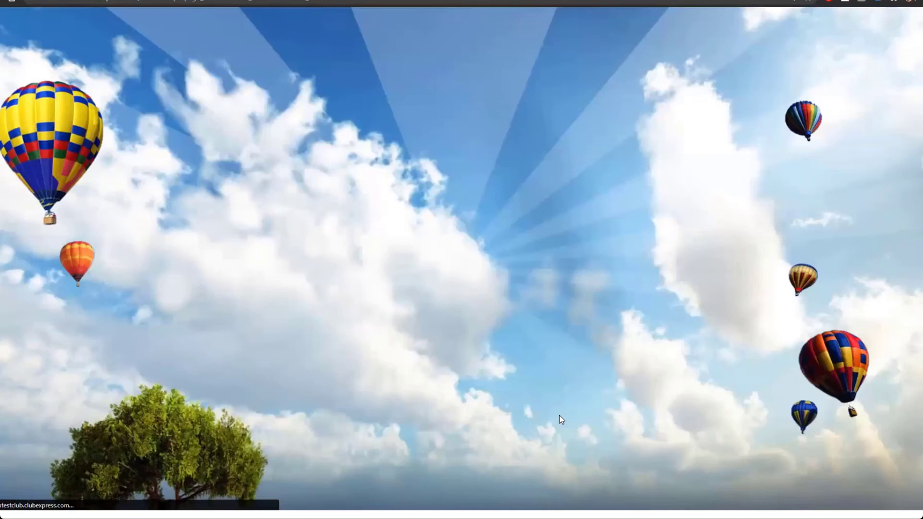
pyautogui.scroll(-9, 560, 419)
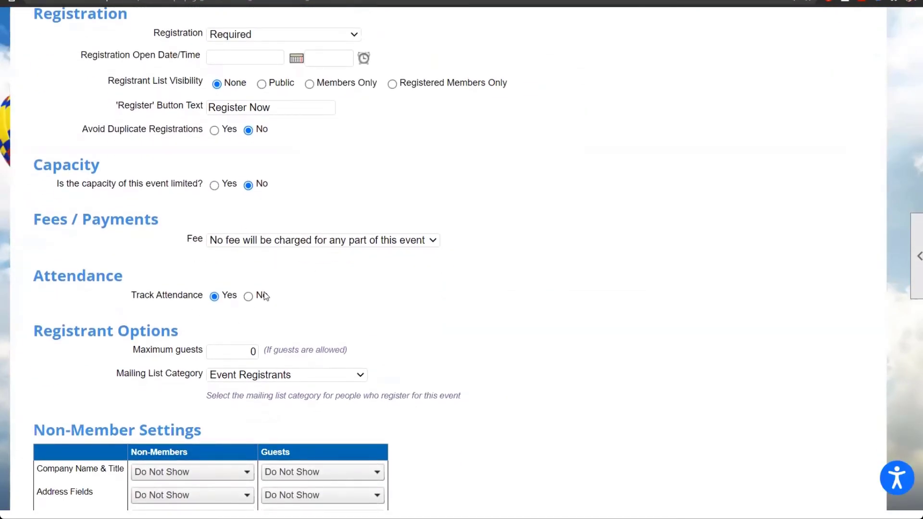
pyautogui.scroll(5, 278, 222)
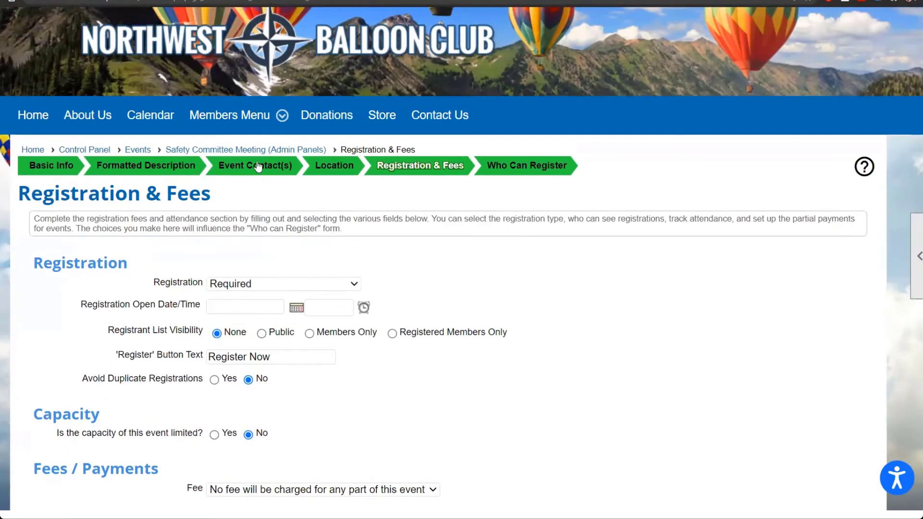
pyautogui.click(247, 151)
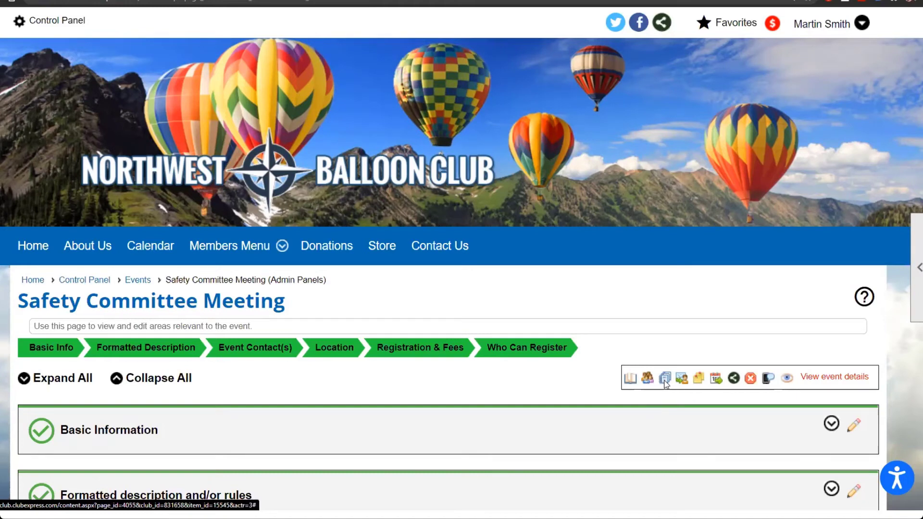
# Step: Browse the event's Select Report list, close it, and go to the Safety Committee Meeting's emailings
pyautogui.click(665, 381)
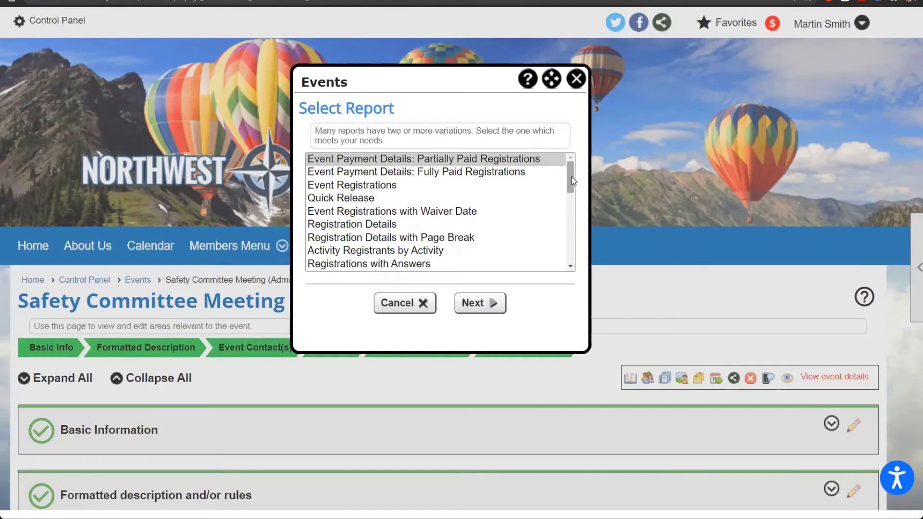
pyautogui.moveTo(573, 180); pyautogui.dragTo(565, 203)
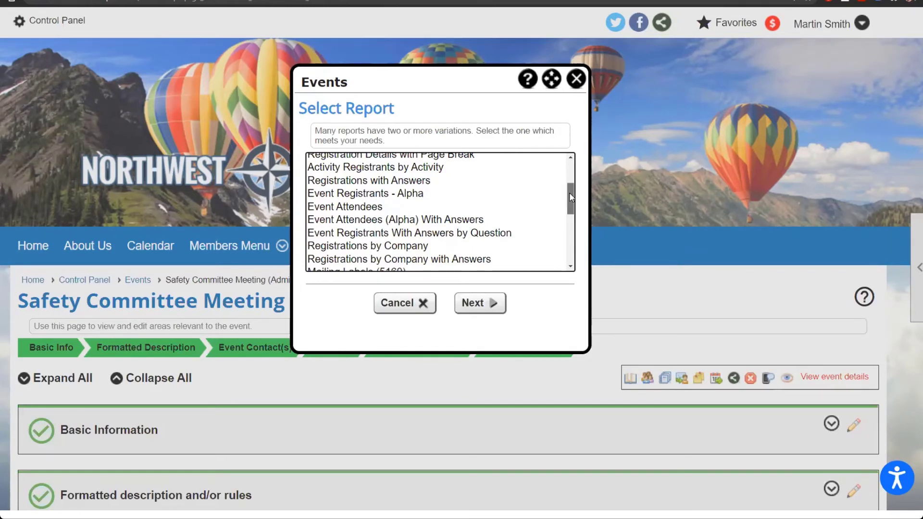
pyautogui.moveTo(571, 197); pyautogui.dragTo(572, 163)
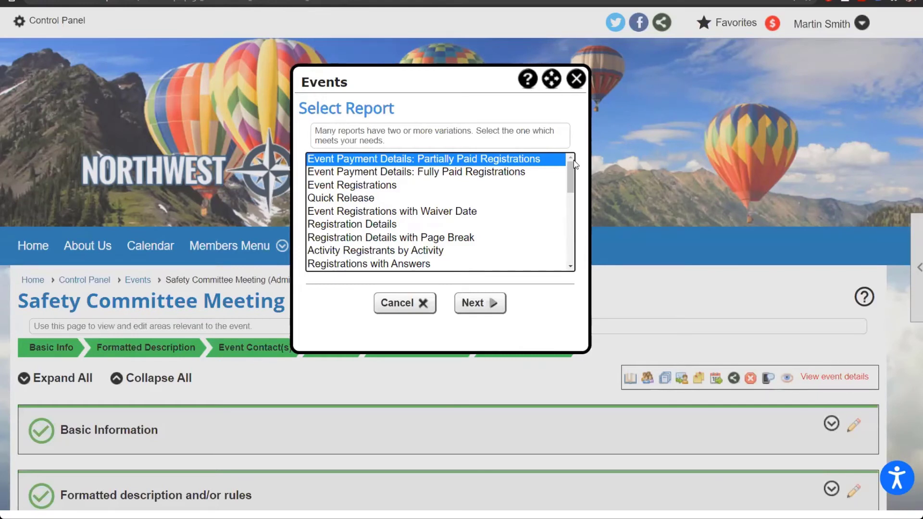
pyautogui.click(575, 85)
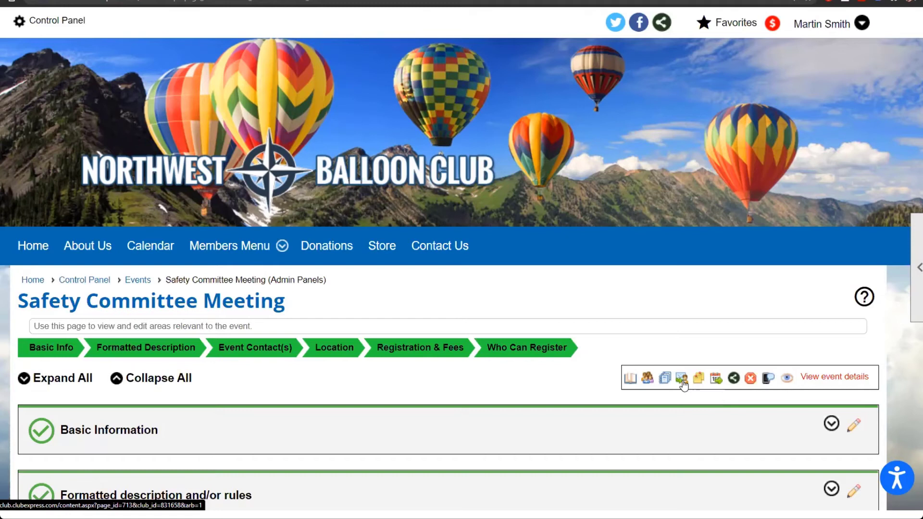
pyautogui.click(683, 383)
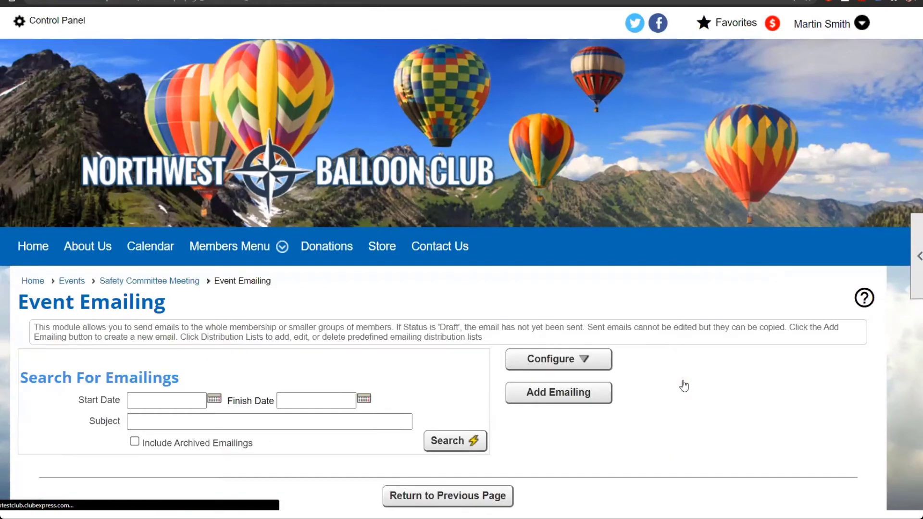
# Step: Add a blank emailing to the Safety Committee Meeting and scroll down to its editor
pyautogui.scroll(-2, 684, 386)
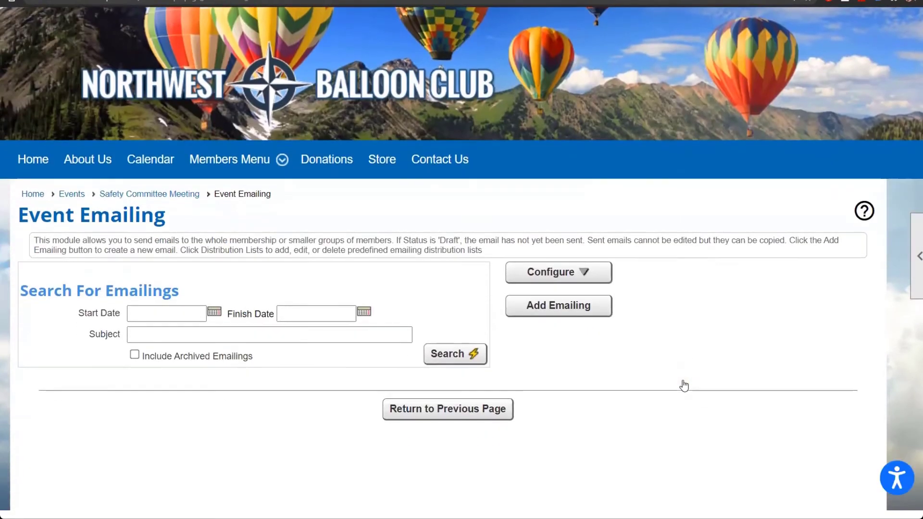
pyautogui.click(565, 312)
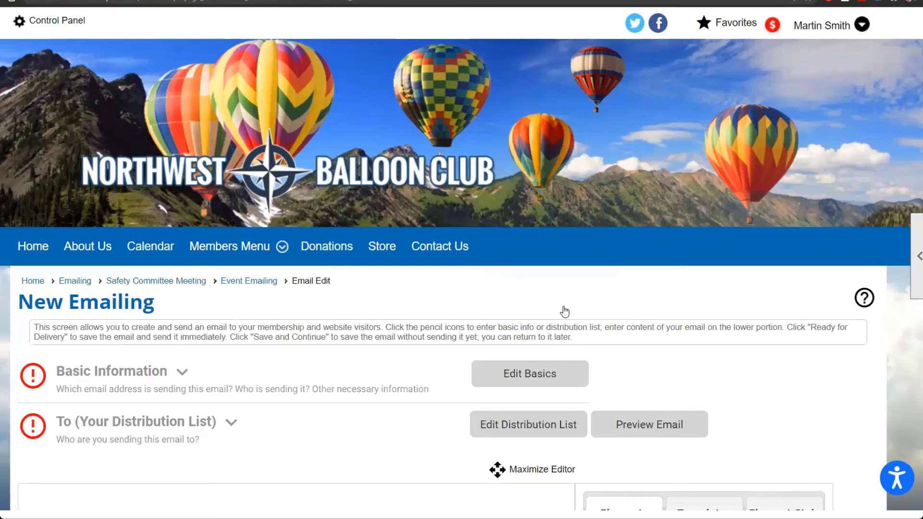
pyautogui.scroll(-4, 565, 311)
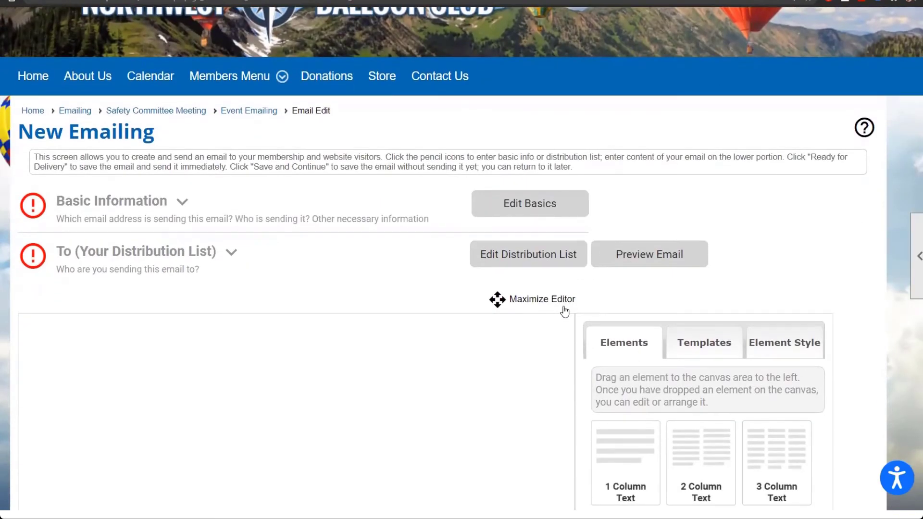
pyautogui.click(538, 256)
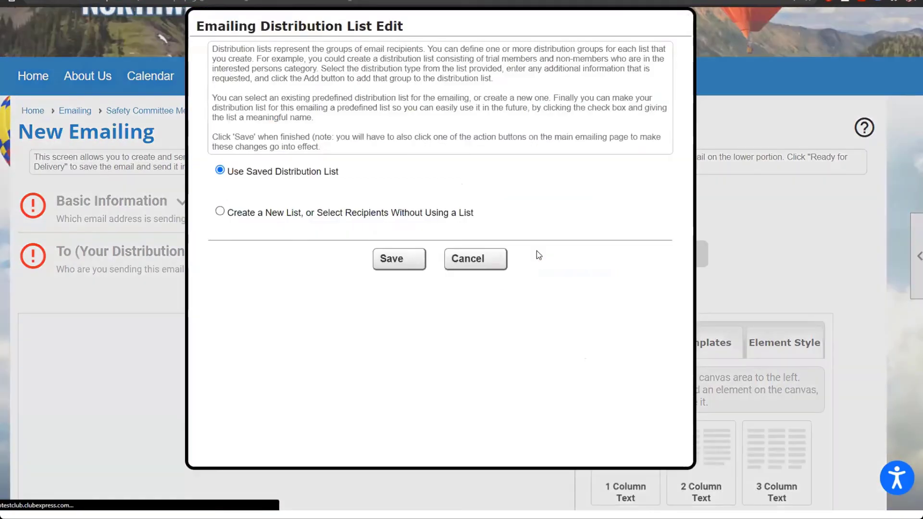
pyautogui.click(425, 213)
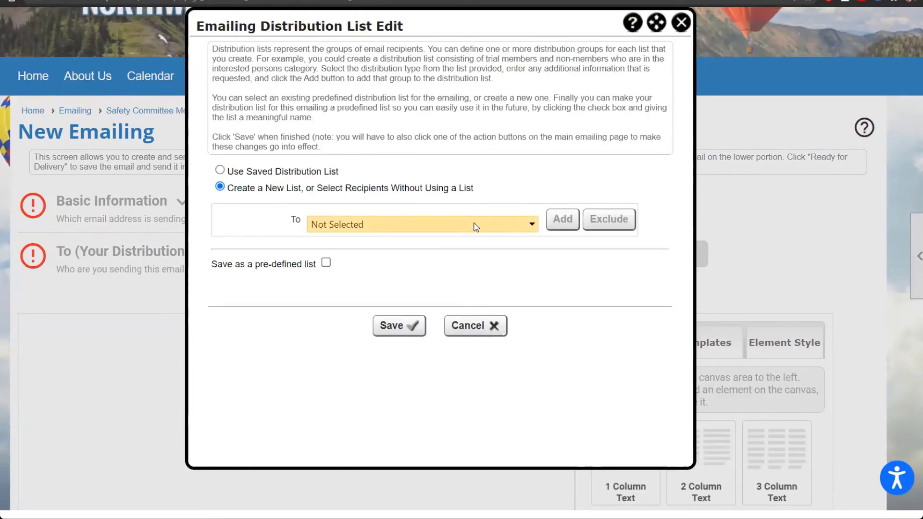
pyautogui.click(476, 227)
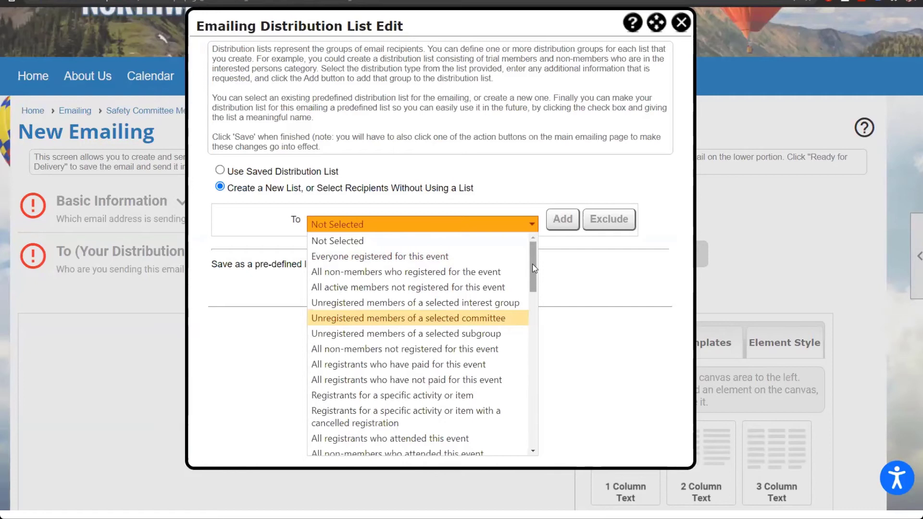
pyautogui.click(592, 278)
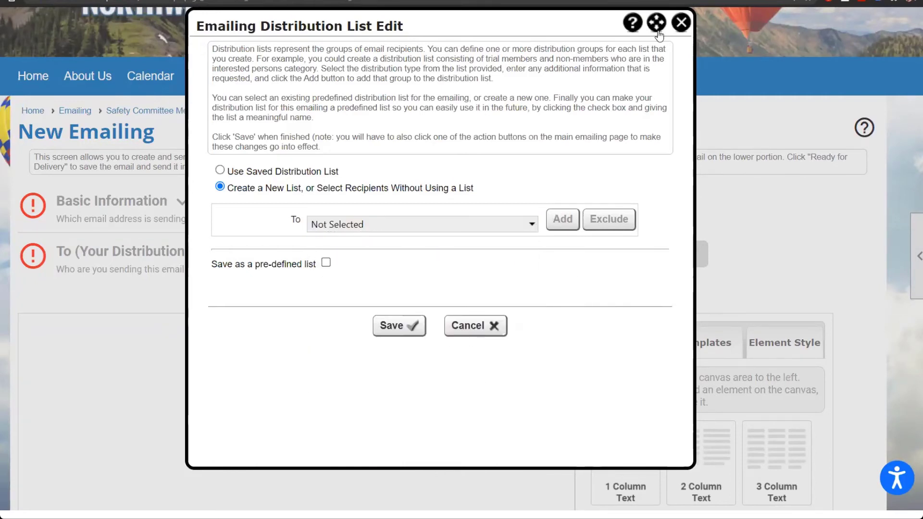
pyautogui.click(681, 23)
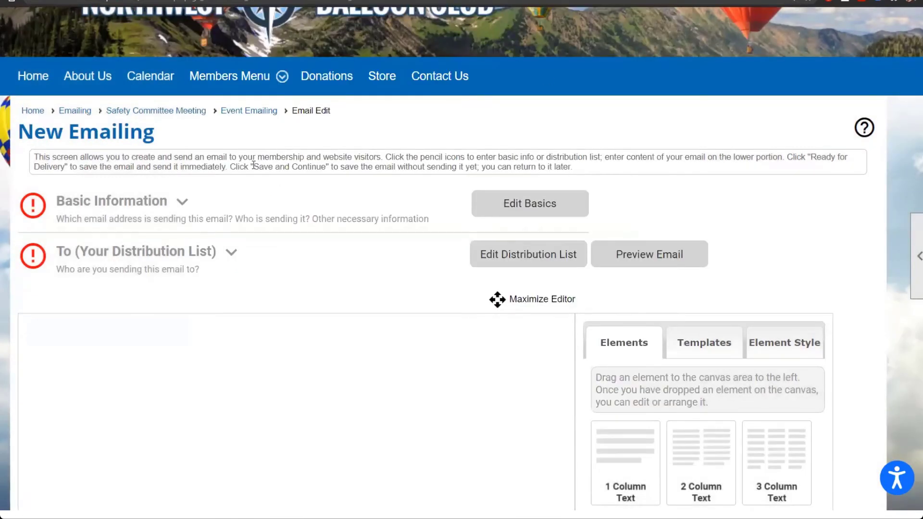
# Step: Via Control Panel > Communications > Emailing, add a new general emailing and scroll to its editor
pyautogui.scroll(3, 252, 166)
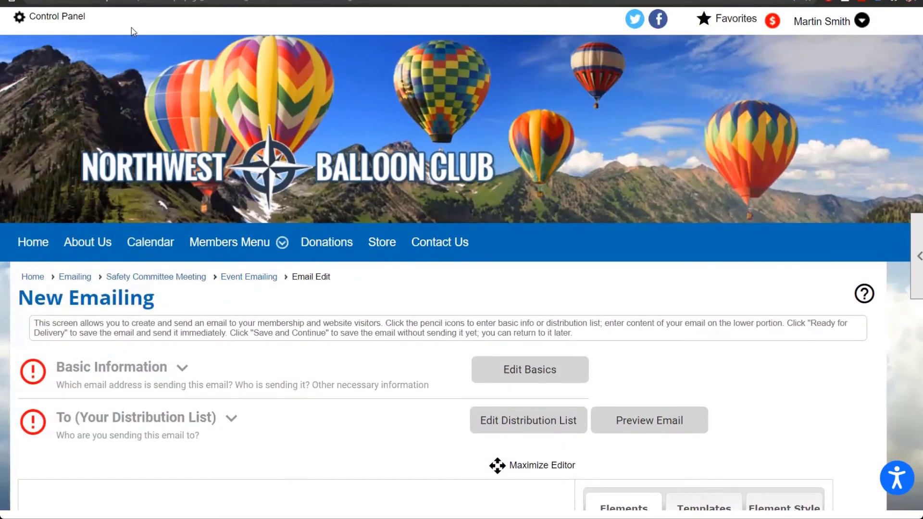
pyautogui.click(79, 19)
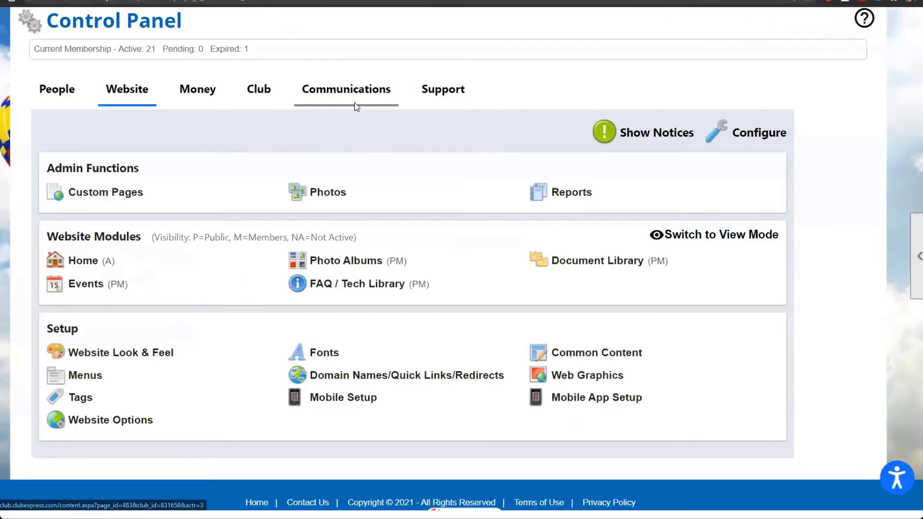
pyautogui.click(348, 100)
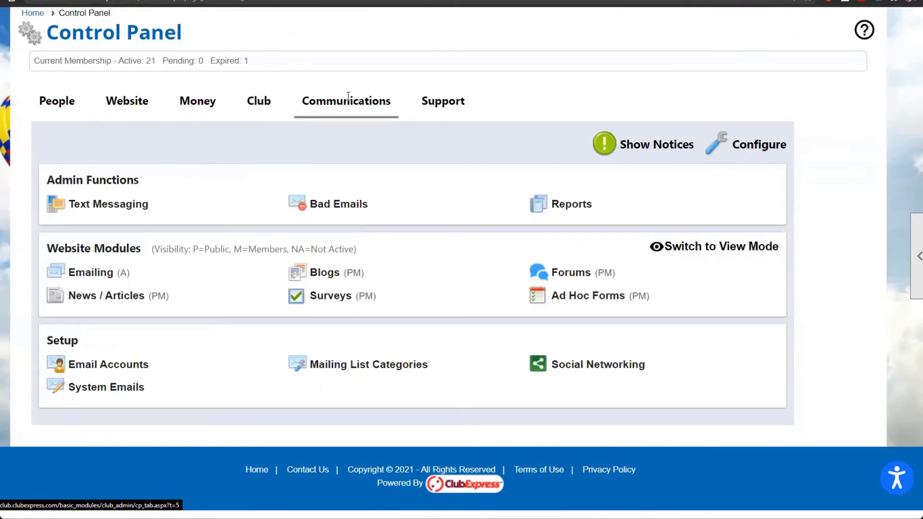
pyautogui.click(91, 273)
pyautogui.scroll(-3, 414, 375)
pyautogui.click(529, 271)
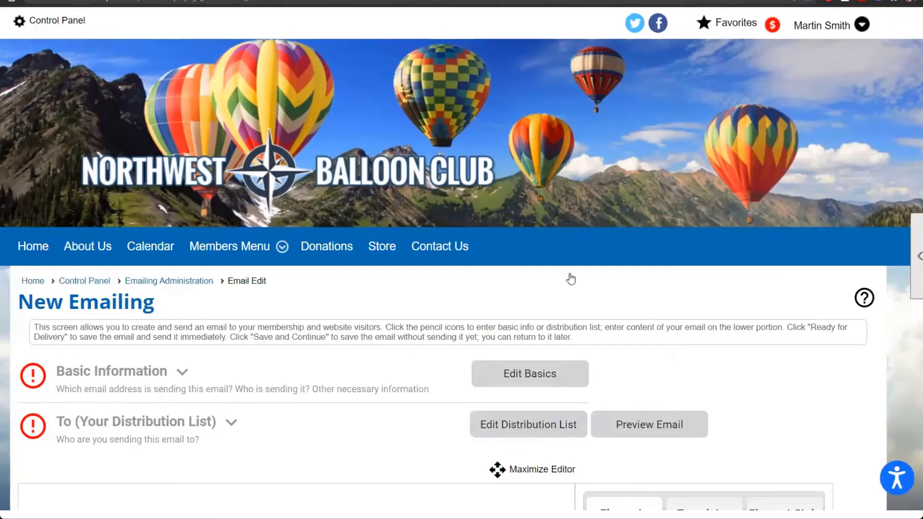
pyautogui.scroll(-5, 570, 279)
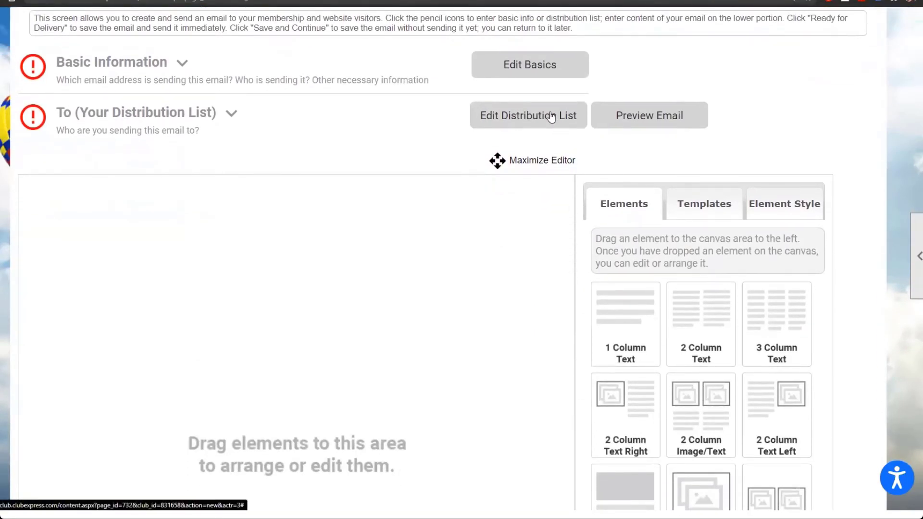
pyautogui.click(551, 117)
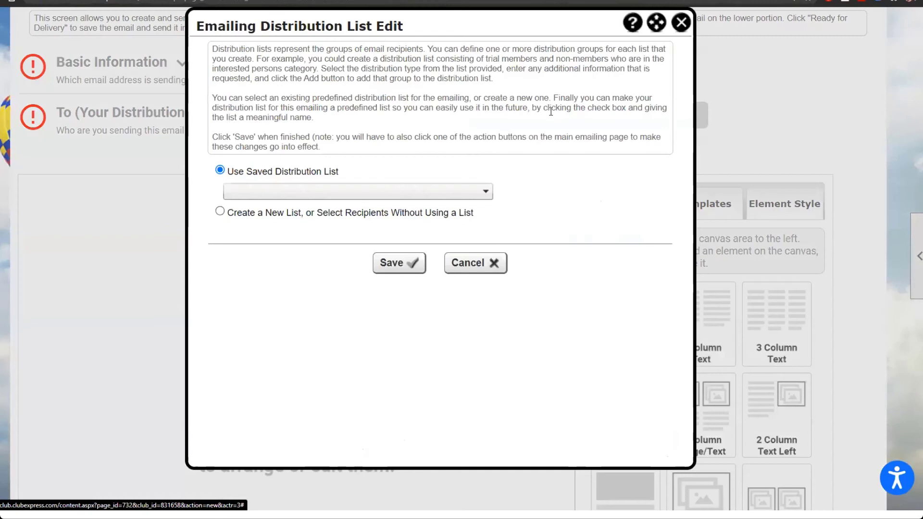
pyautogui.click(324, 213)
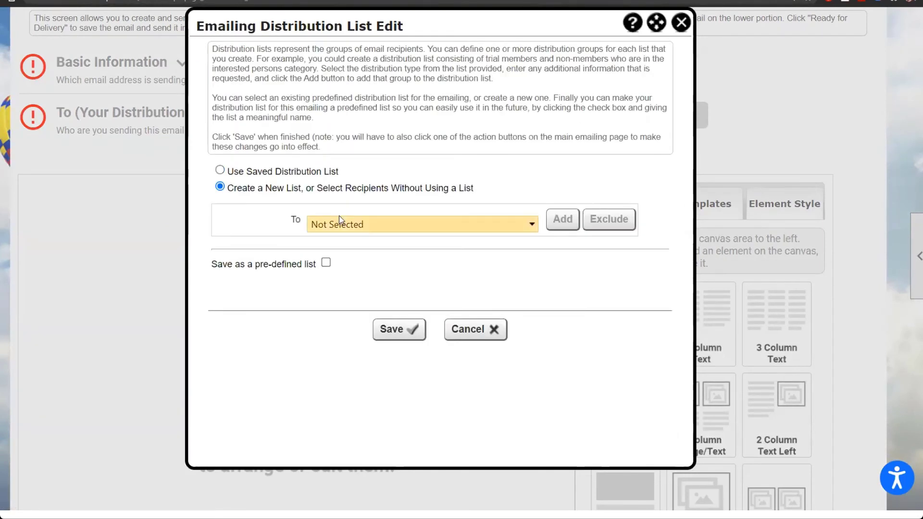
pyautogui.click(364, 225)
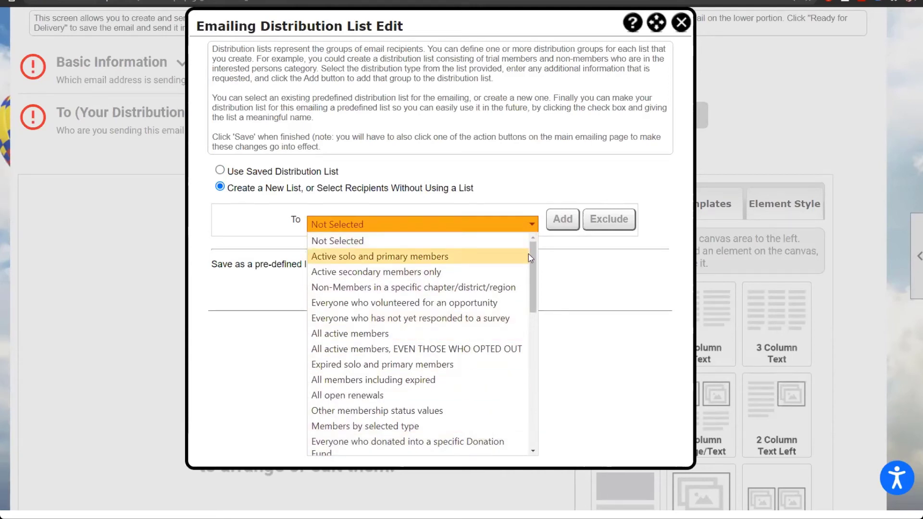
pyautogui.moveTo(536, 261); pyautogui.dragTo(541, 336)
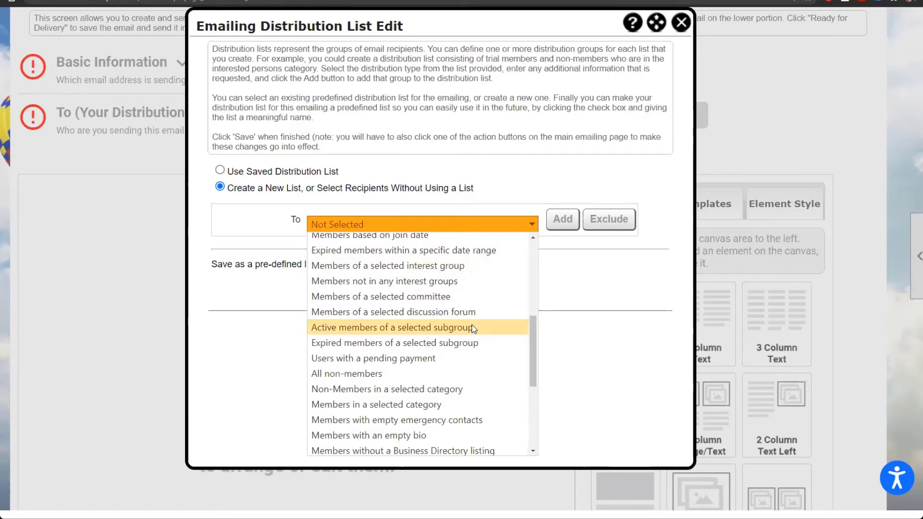
pyautogui.click(581, 322)
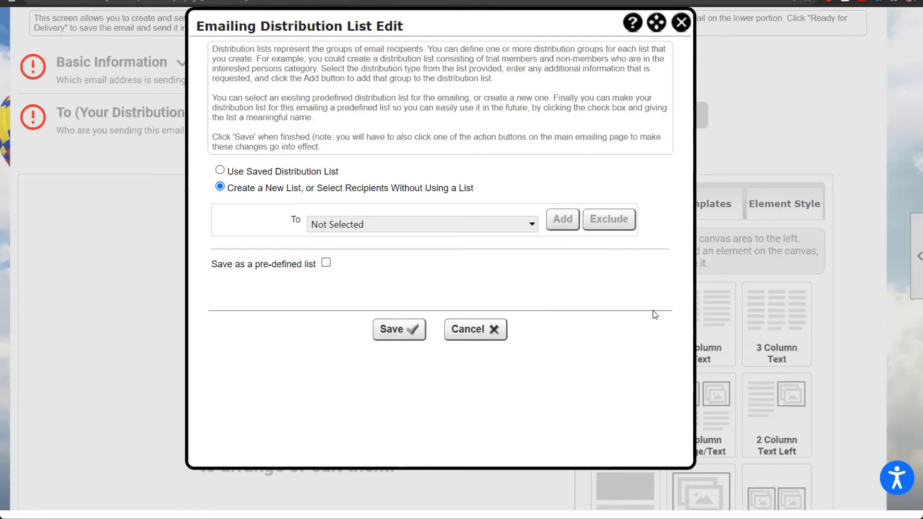
pyautogui.click(680, 23)
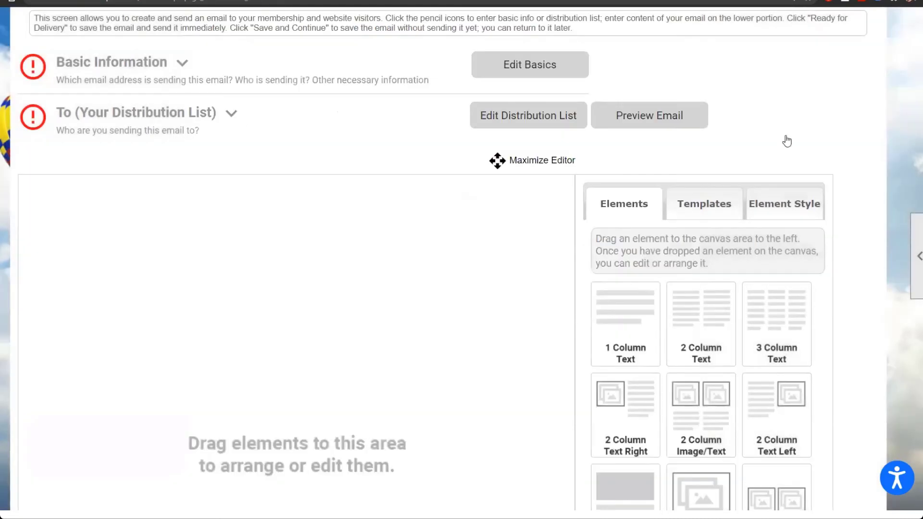
# Step: Drop a 1 Column Text block onto the email canvas and open its Text Edit dialog
pyautogui.scroll(-4, 851, 294)
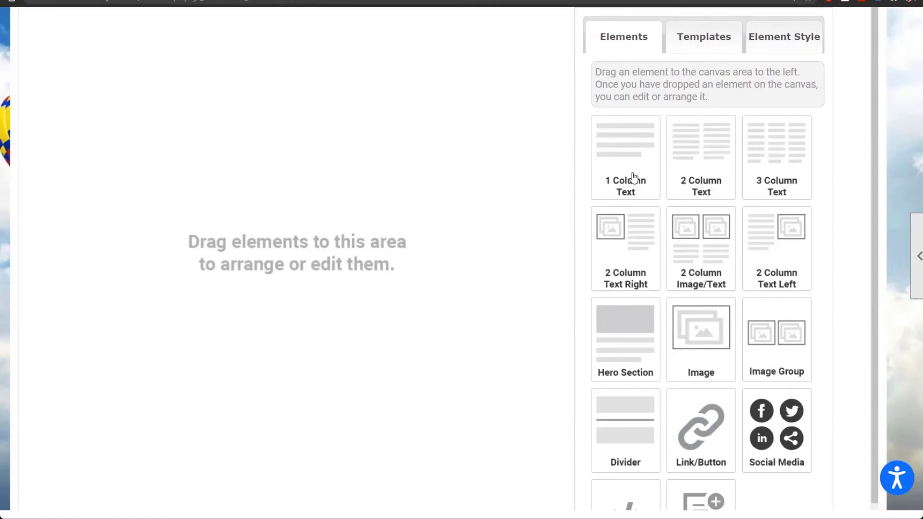
pyautogui.moveTo(632, 178); pyautogui.dragTo(268, 175)
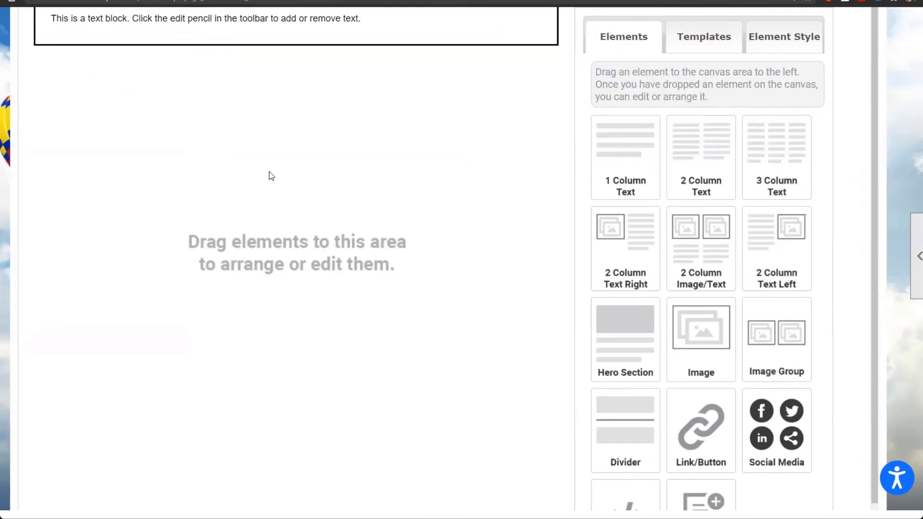
pyautogui.scroll(2, 272, 176)
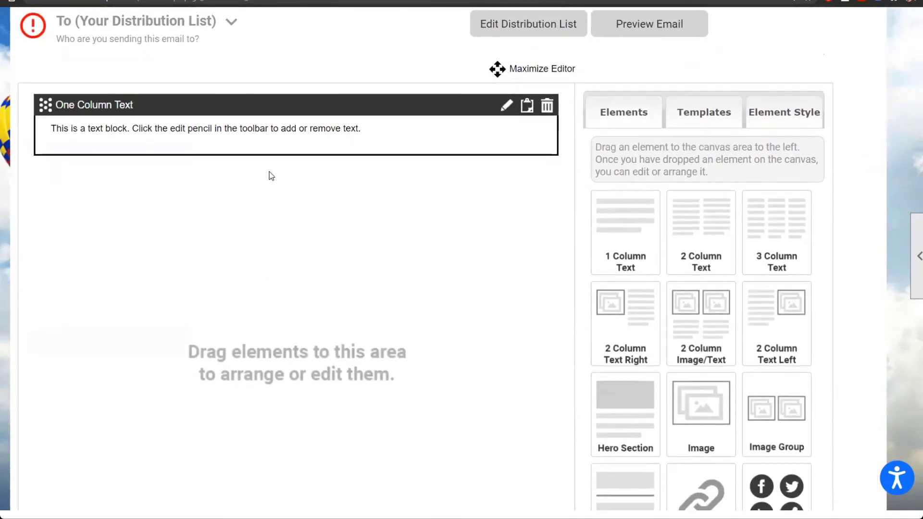
pyautogui.click(506, 107)
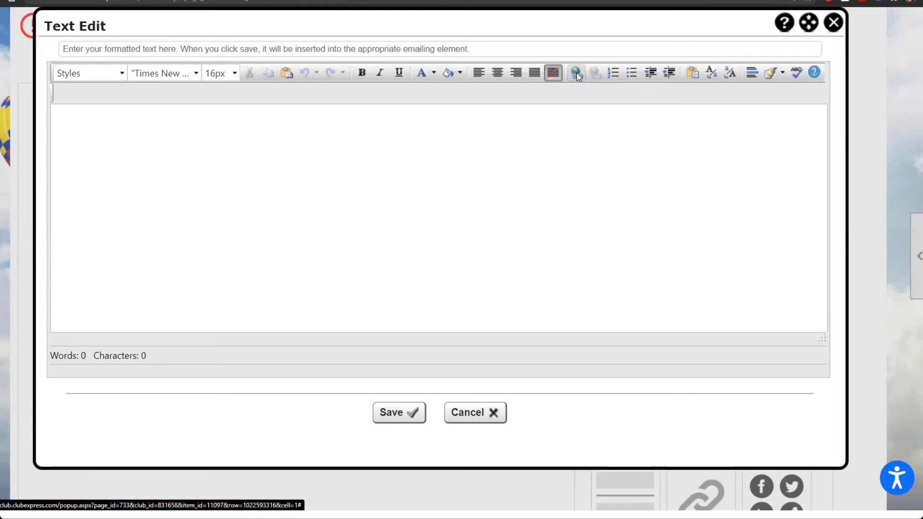
# Step: Try a Document-type link in Build a Link, then cancel it and close Text Edit
pyautogui.click(577, 73)
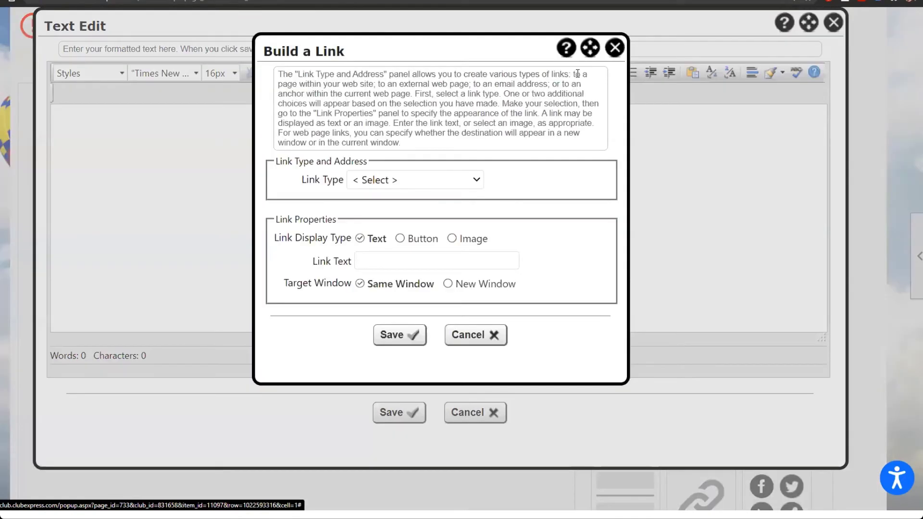
pyautogui.click(439, 182)
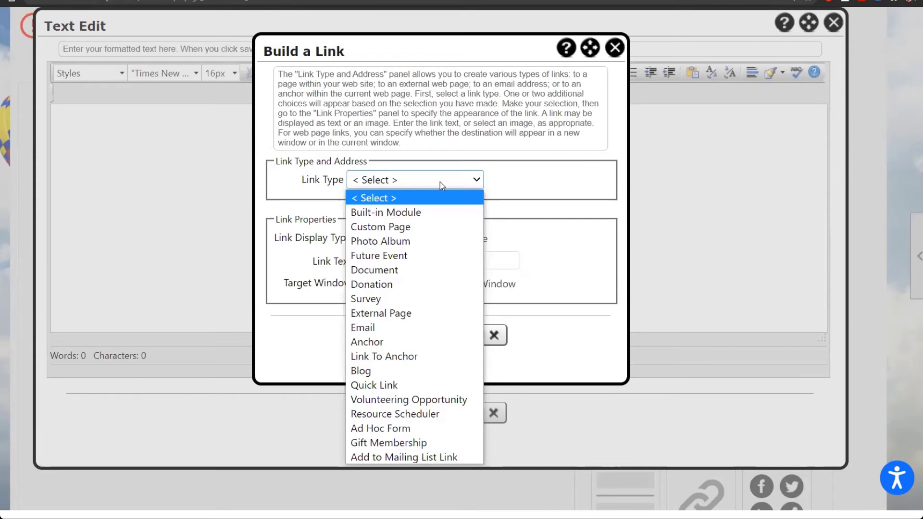
pyautogui.click(433, 272)
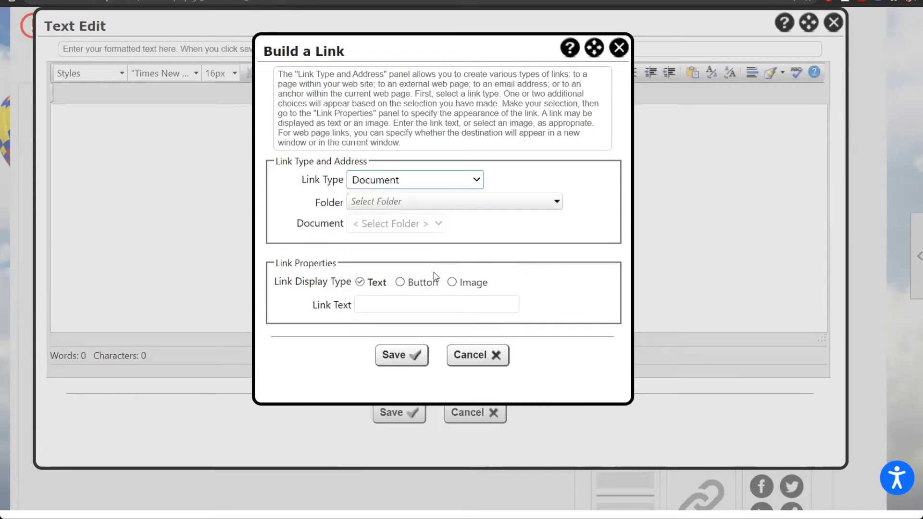
pyautogui.click(472, 207)
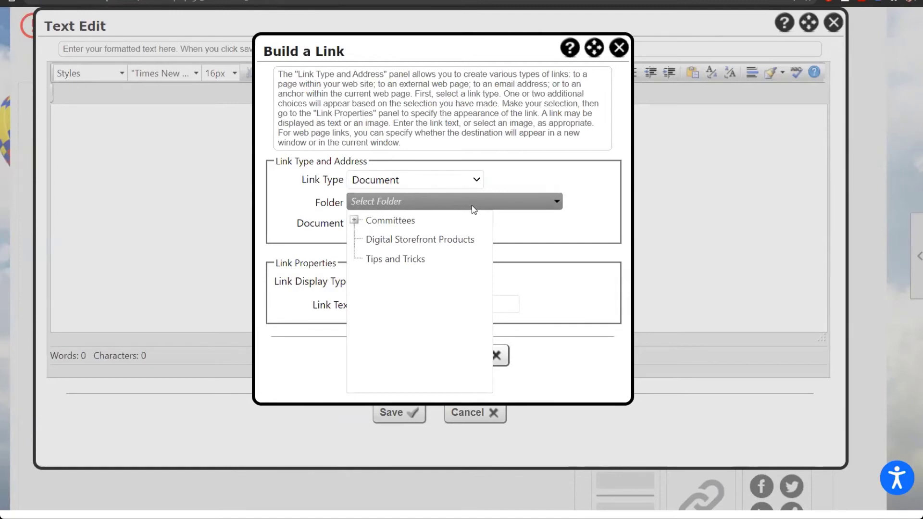
pyautogui.click(517, 226)
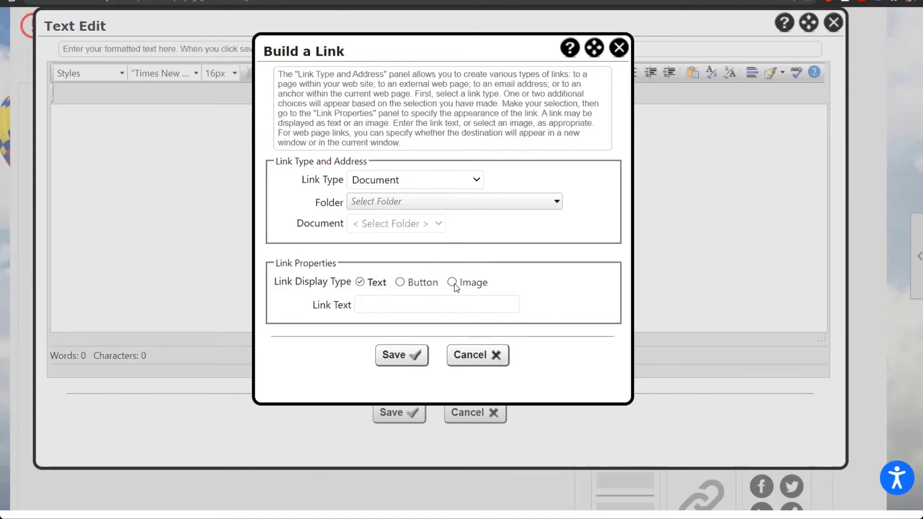
pyautogui.click(620, 48)
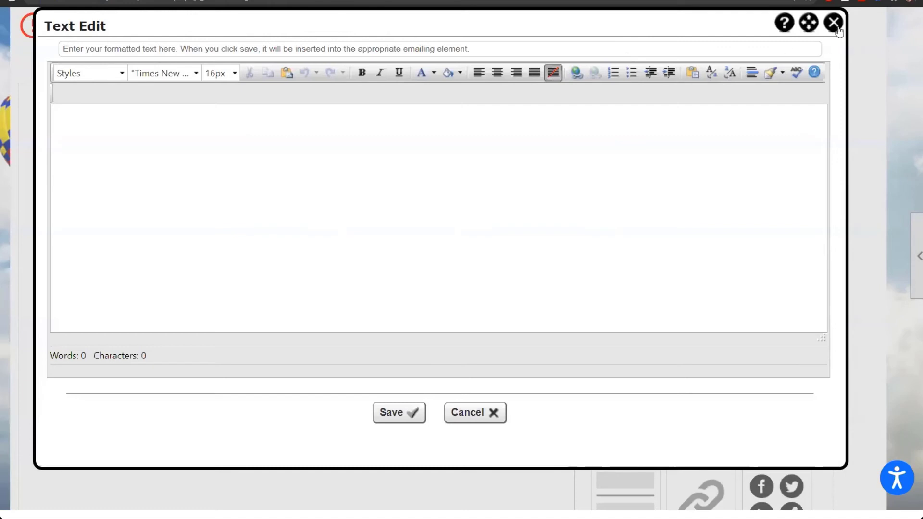
pyautogui.click(836, 27)
# Step: Place a Link / Button block, then a File Link block, below the text block
pyautogui.scroll(-2, 476, 312)
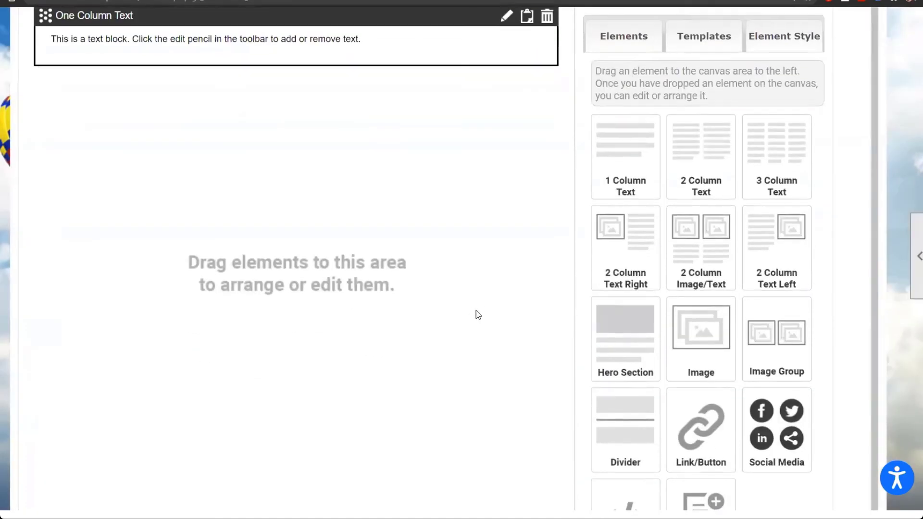
pyautogui.moveTo(696, 418); pyautogui.dragTo(305, 208)
pyautogui.scroll(-1, 618, 307)
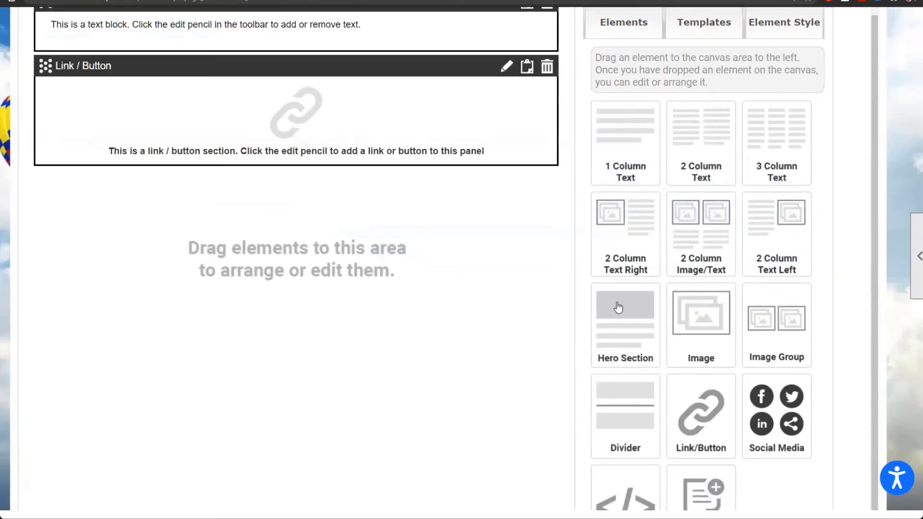
pyautogui.moveTo(711, 487); pyautogui.dragTo(211, 228)
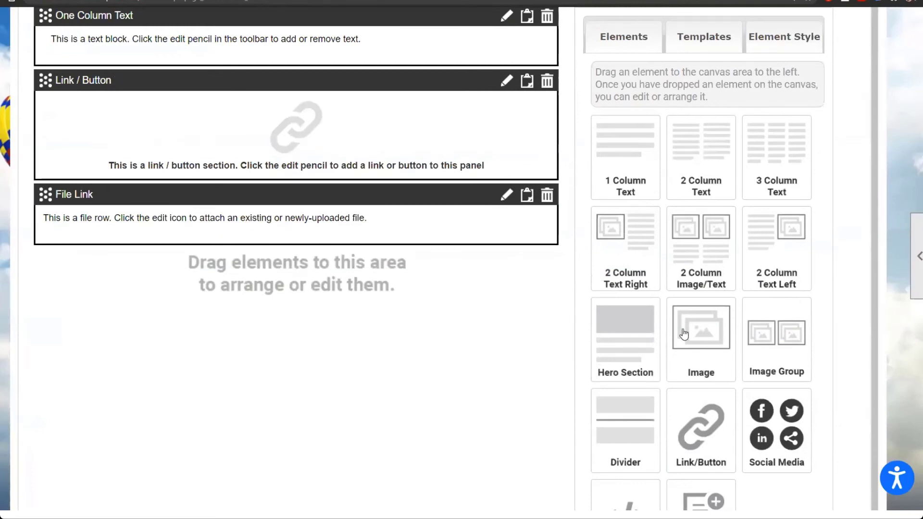
pyautogui.scroll(-5, 684, 334)
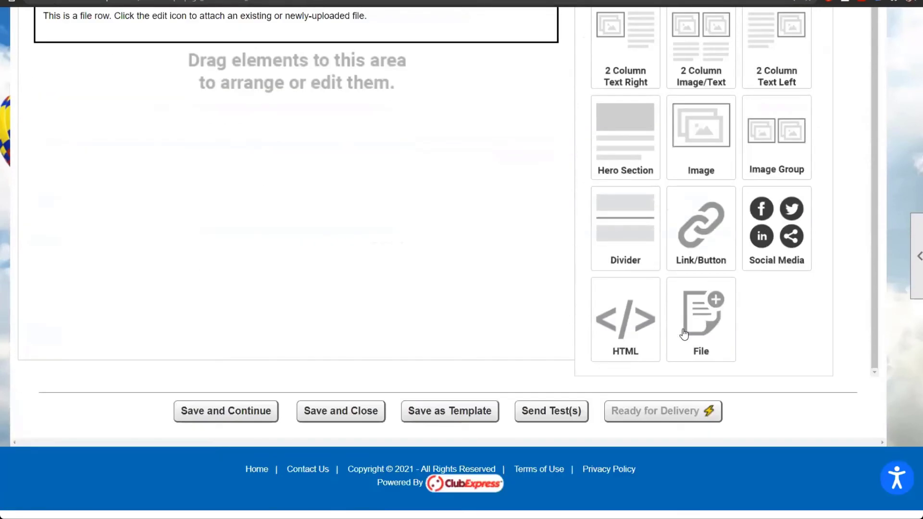
pyautogui.scroll(5, 683, 333)
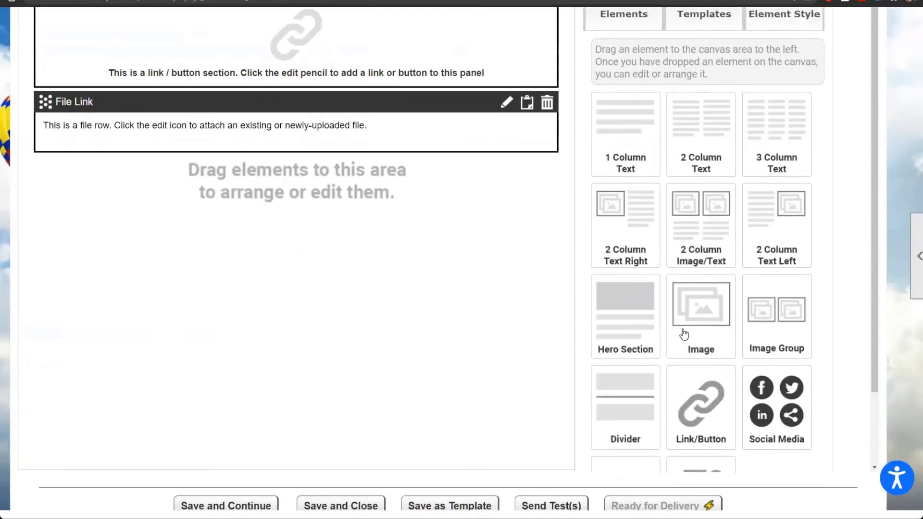
pyautogui.scroll(1, 684, 334)
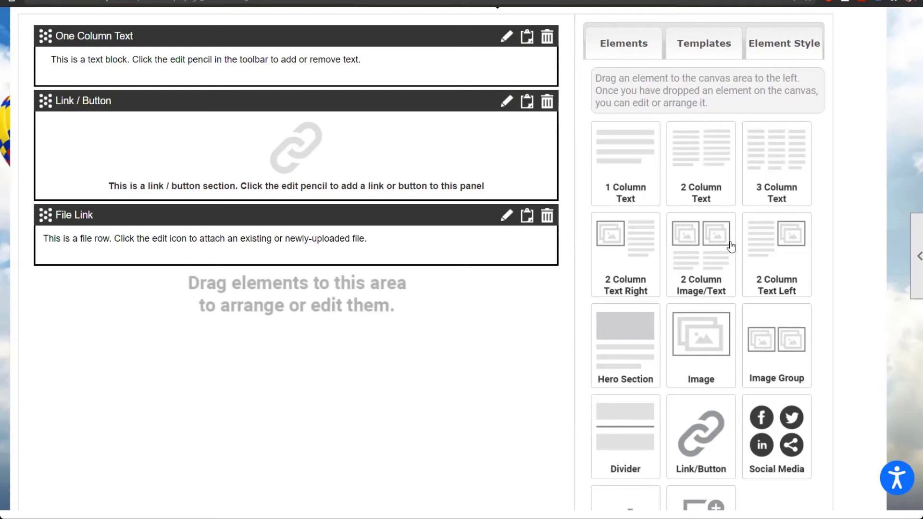
pyautogui.scroll(3, 579, 323)
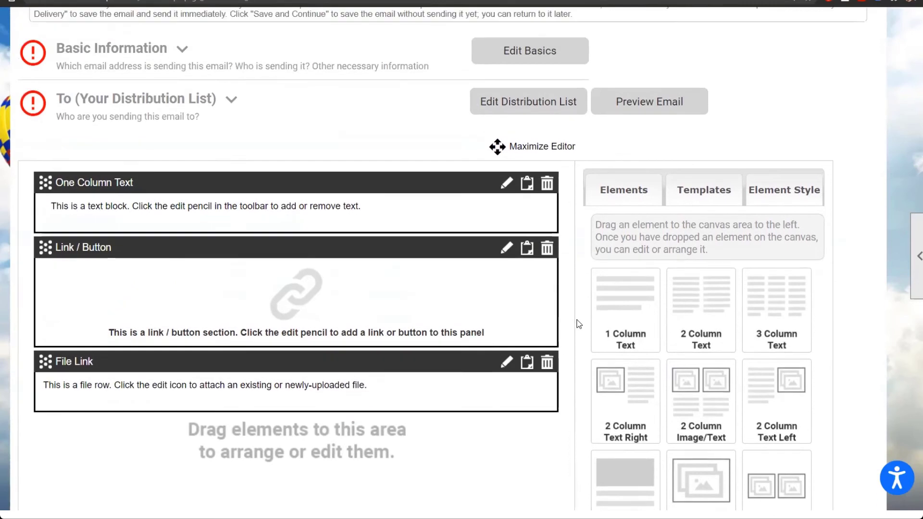
pyautogui.scroll(5, 580, 323)
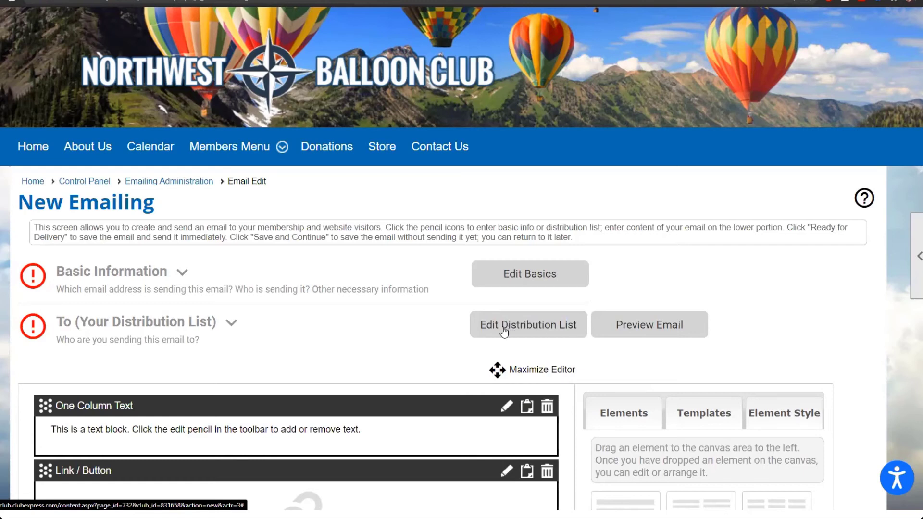
# Step: Return to the Control Panel and open Bad Emails, showing 0 bad addresses found
pyautogui.click(100, 187)
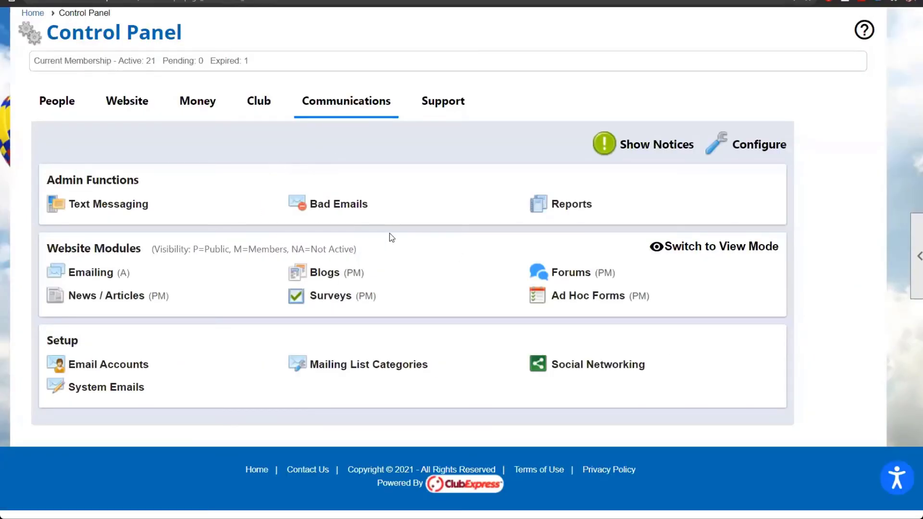
pyautogui.click(355, 214)
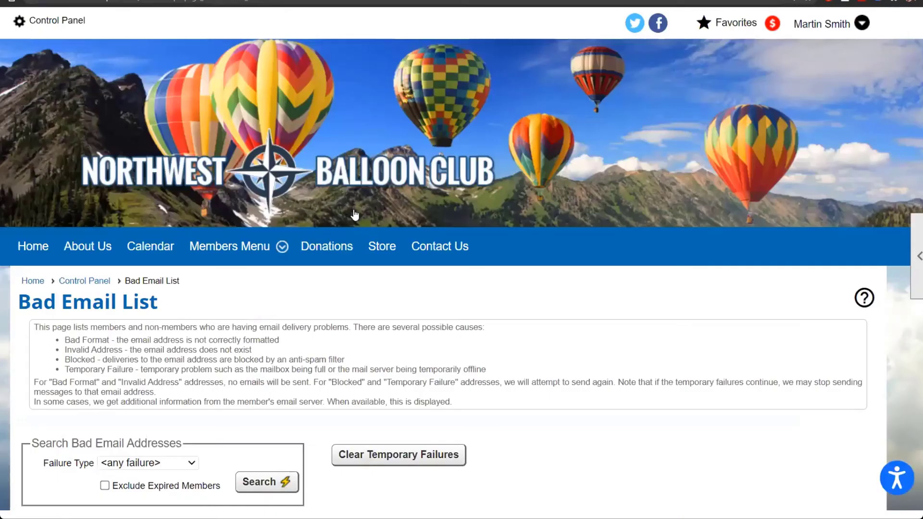
pyautogui.scroll(-2, 521, 340)
pyautogui.scroll(-1, 522, 340)
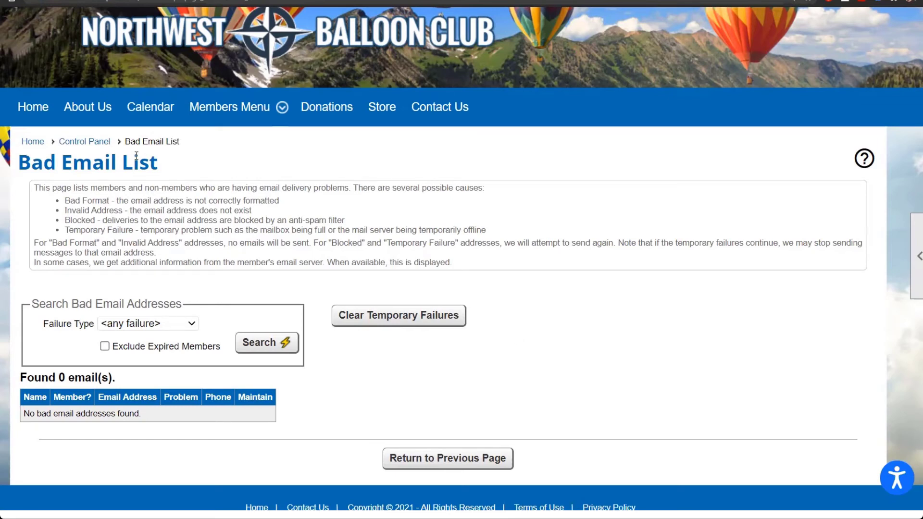
pyautogui.click(95, 141)
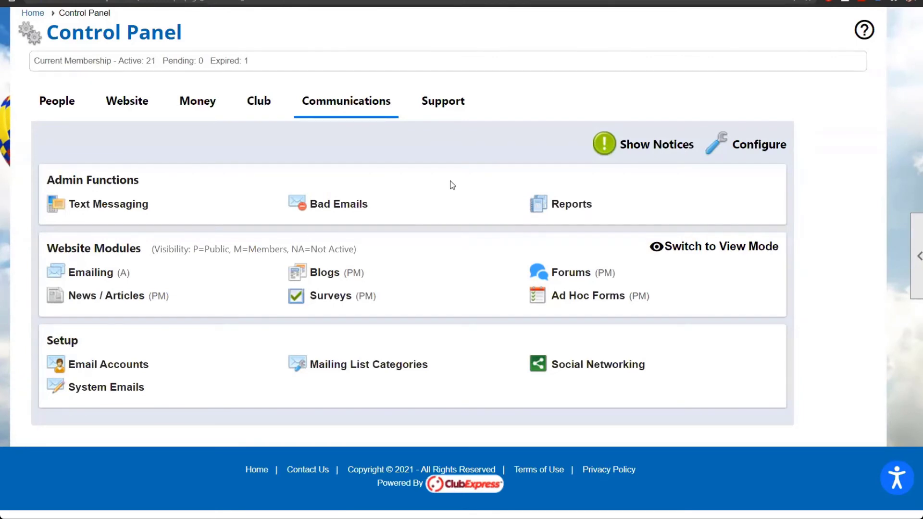
pyautogui.scroll(4, 452, 185)
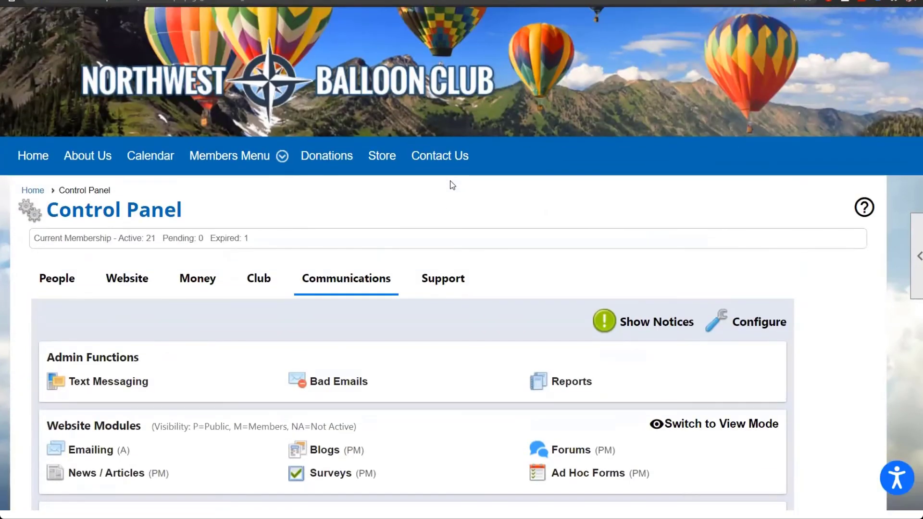
pyautogui.scroll(2, 452, 185)
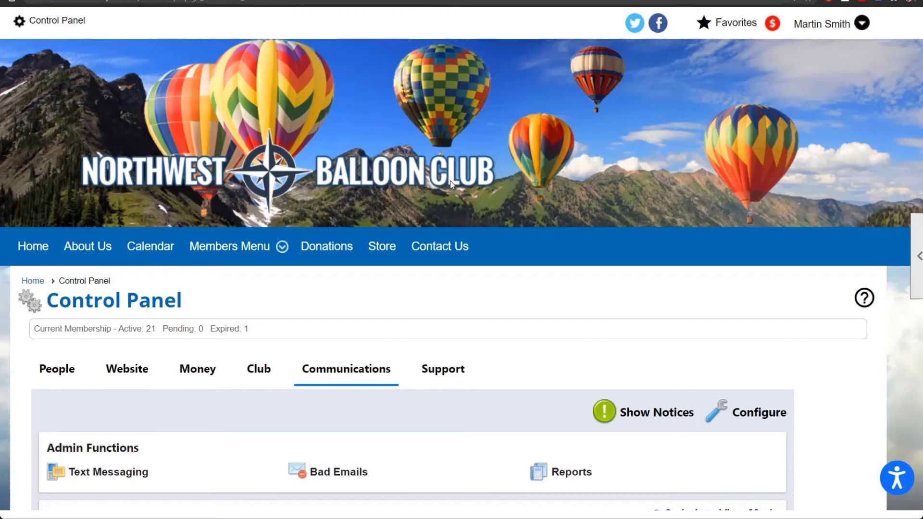
pyautogui.scroll(-1, 249, 326)
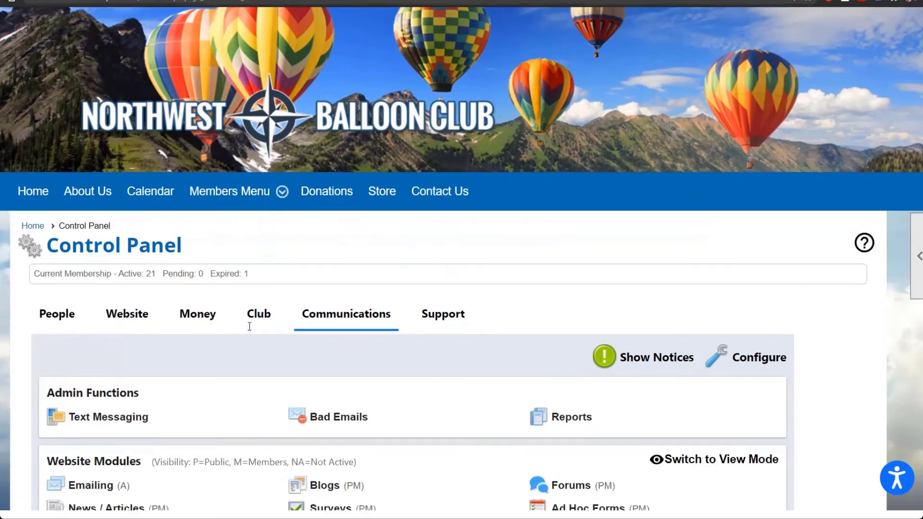
pyautogui.scroll(-4, 250, 326)
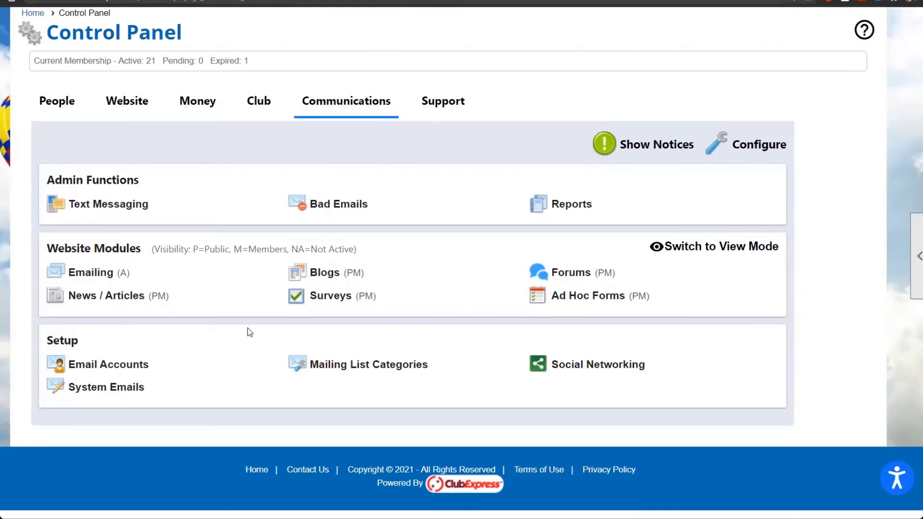
# Step: Open the System Email Manager and scroll to the event registration email templates
pyautogui.click(107, 394)
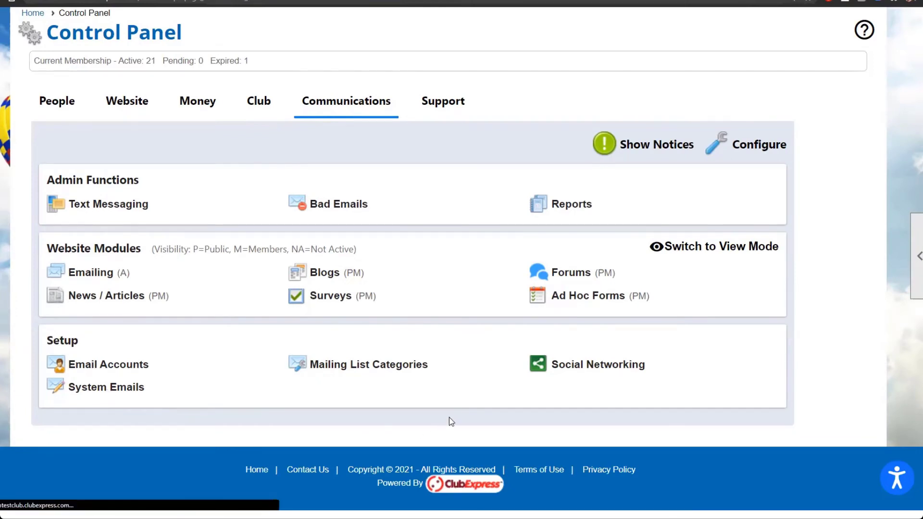
pyautogui.scroll(-3, 449, 421)
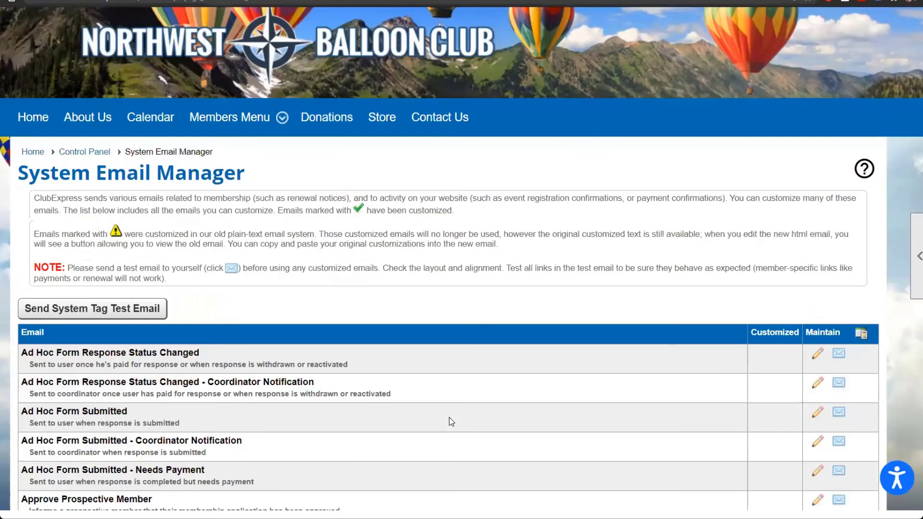
pyautogui.scroll(-5, 449, 418)
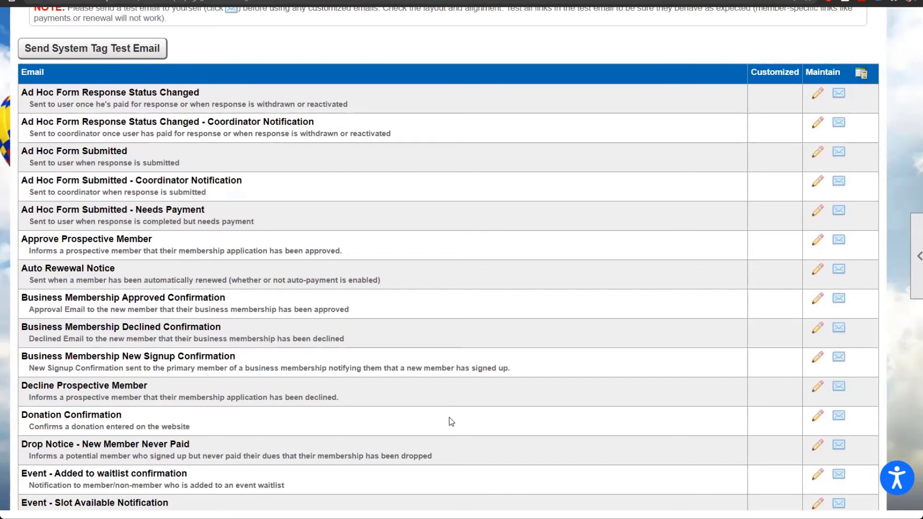
pyautogui.scroll(-9, 451, 421)
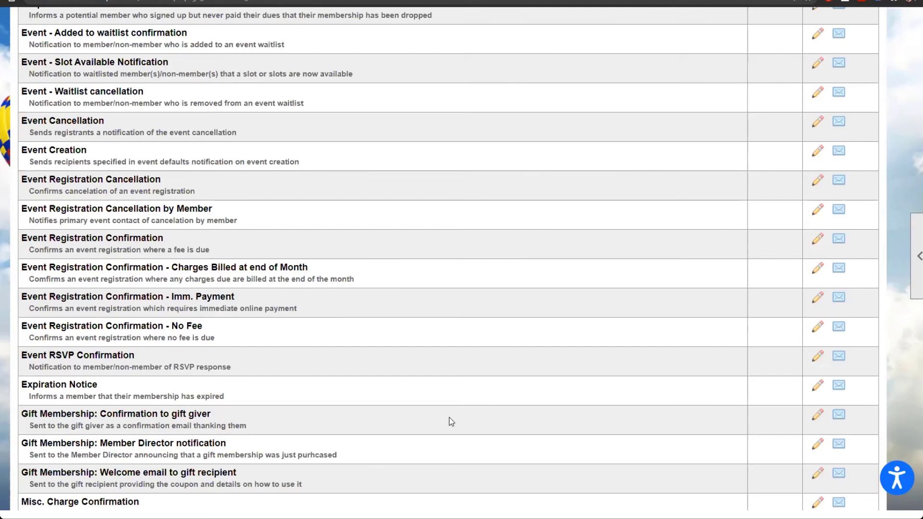
pyautogui.click(819, 212)
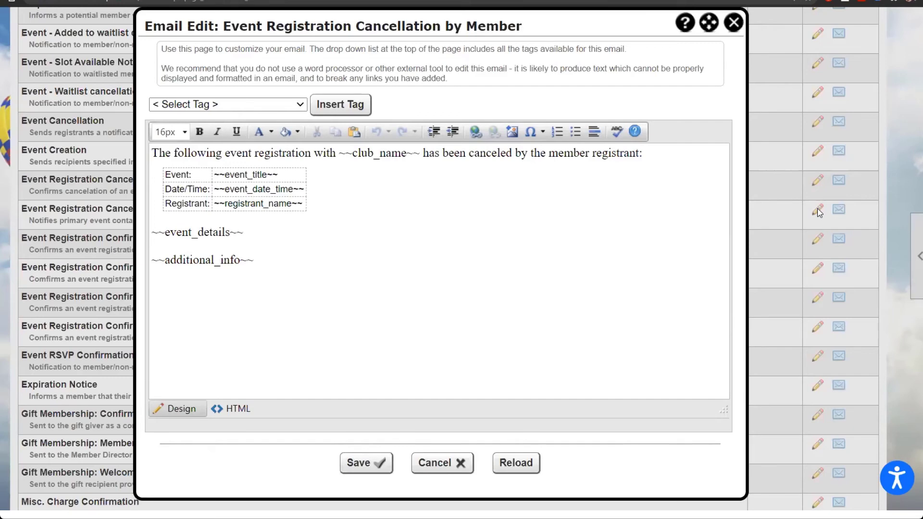
pyautogui.click(733, 22)
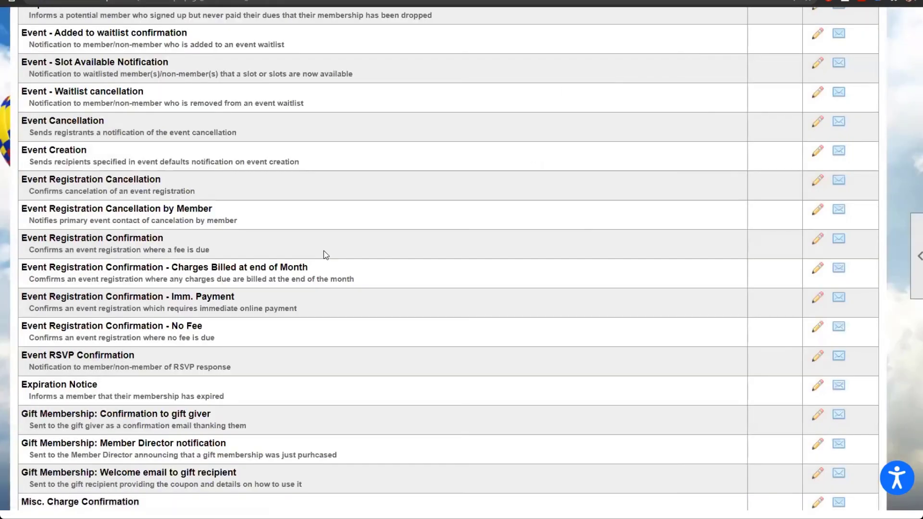
pyautogui.scroll(8, 324, 249)
pyautogui.scroll(8, 324, 250)
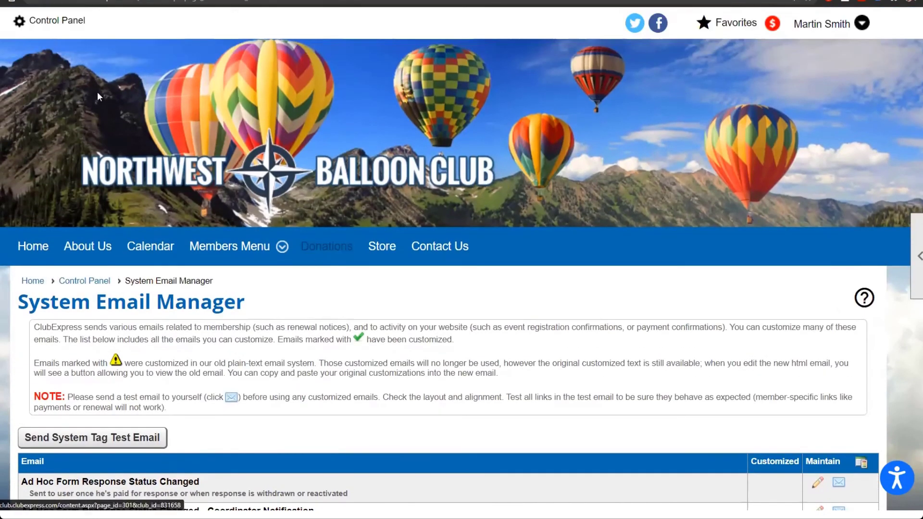
# Step: From the Control Panel's People tab, open Reports to see groups like Member Contact Lists
pyautogui.click(47, 25)
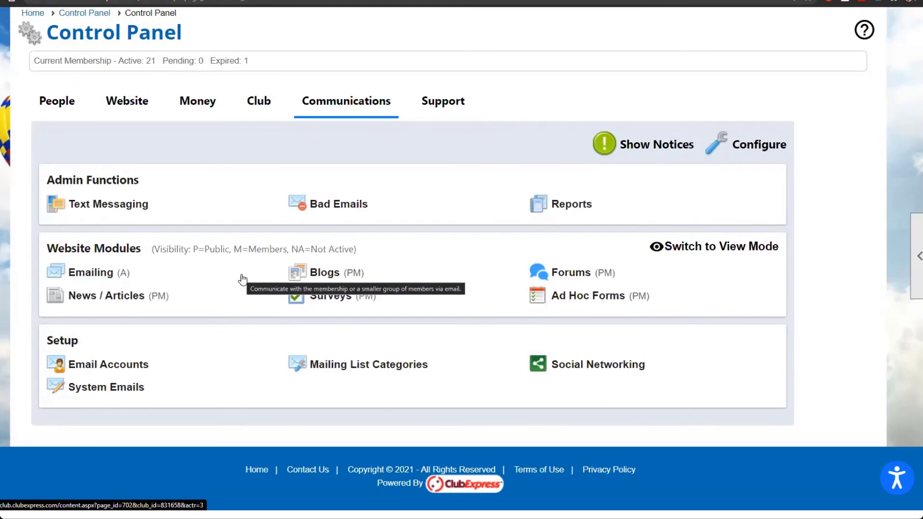
pyautogui.click(44, 103)
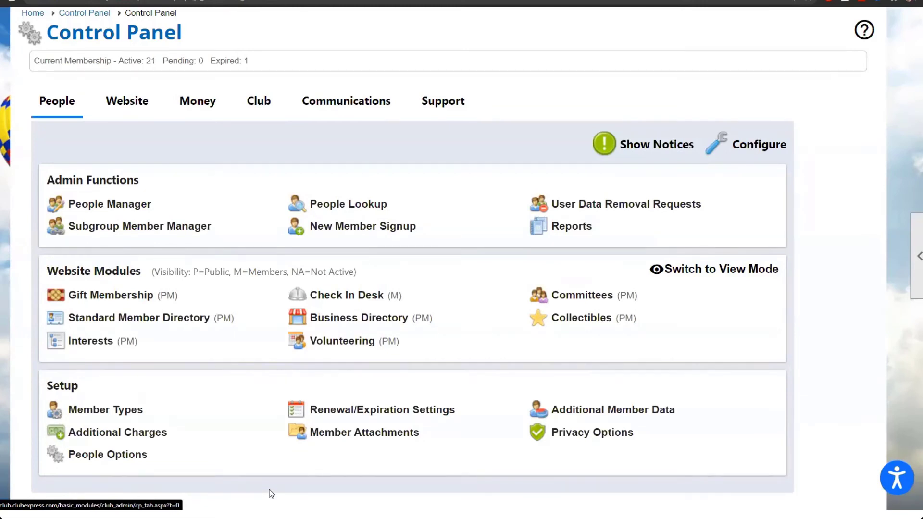
pyautogui.click(563, 233)
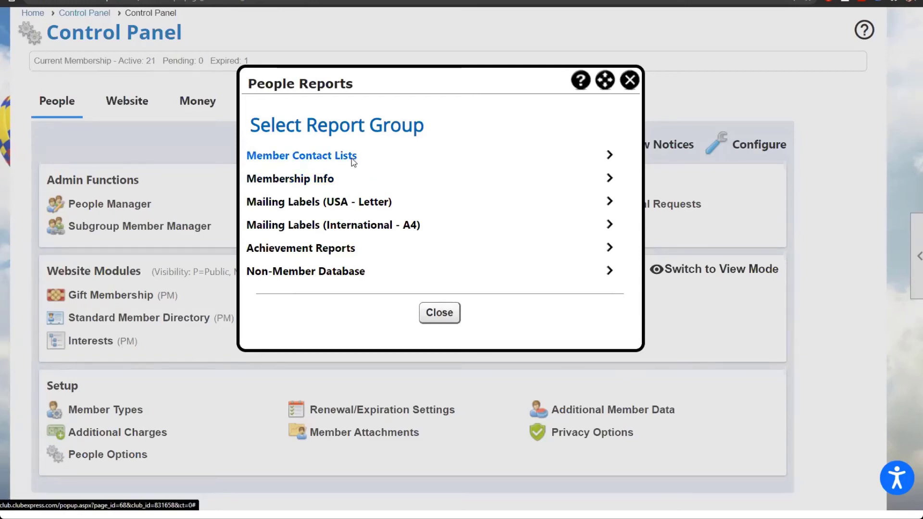
# Step: Choose Member Contact Lists > 'Contact info, sorted by name' and continue to subgroups
pyautogui.click(351, 158)
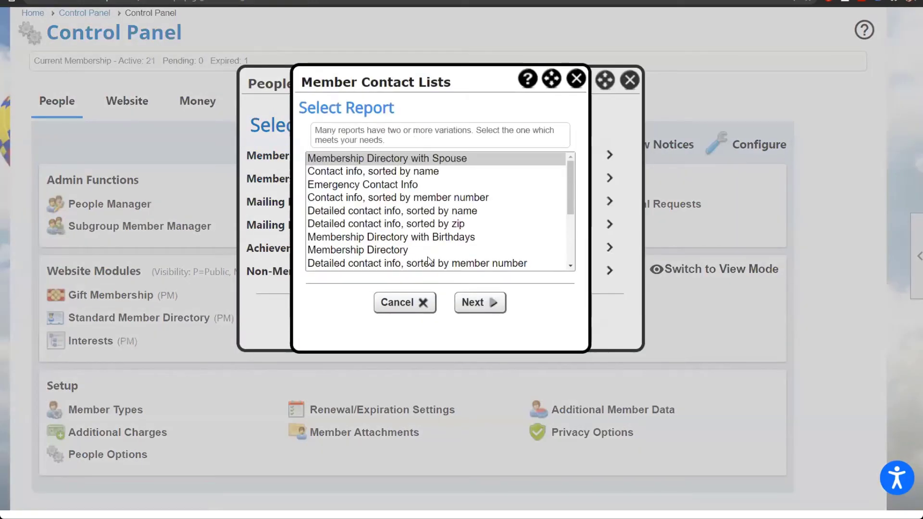
pyautogui.scroll(-3, 429, 260)
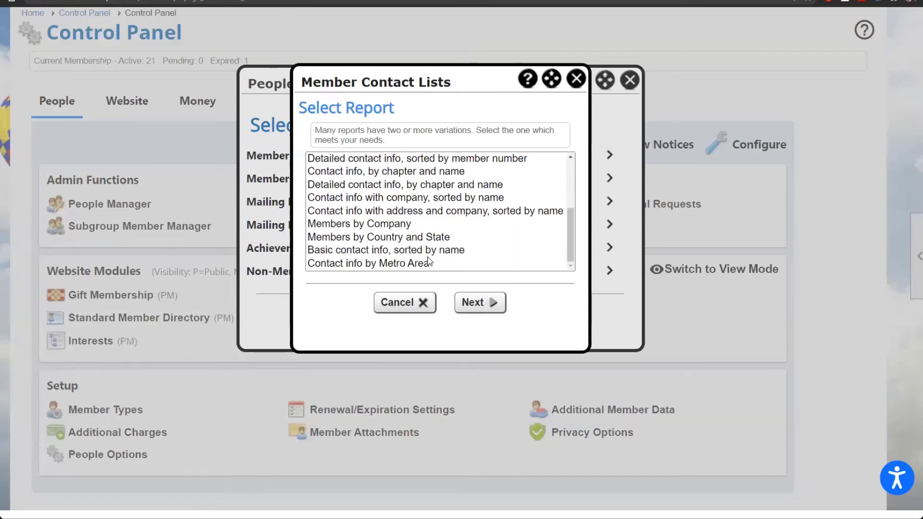
pyautogui.scroll(3, 429, 260)
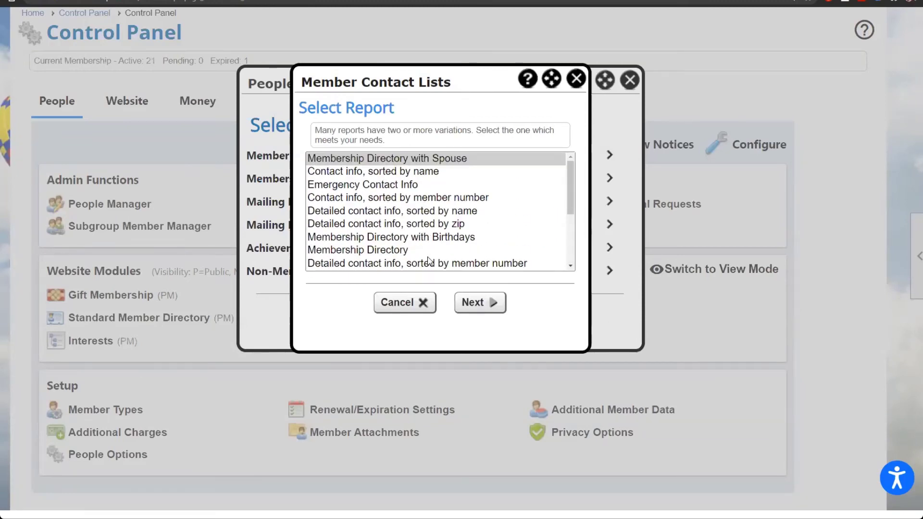
pyautogui.click(373, 176)
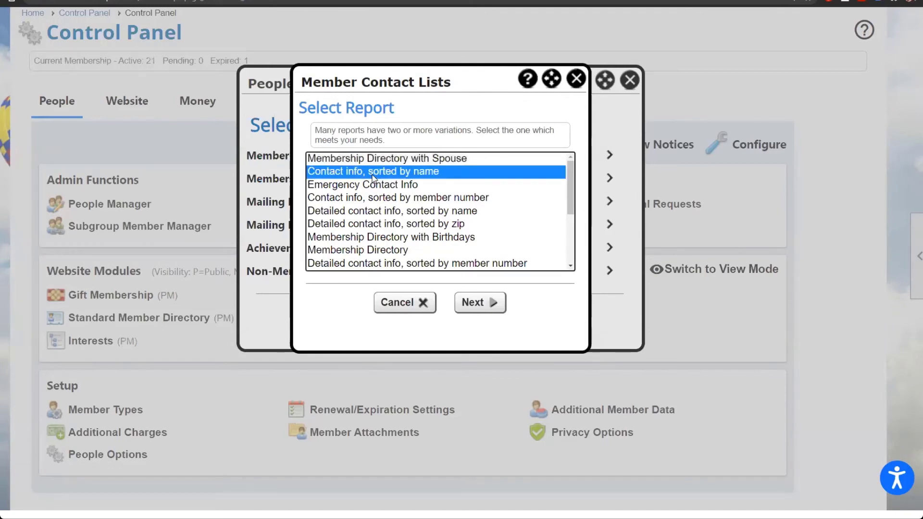
pyautogui.click(481, 307)
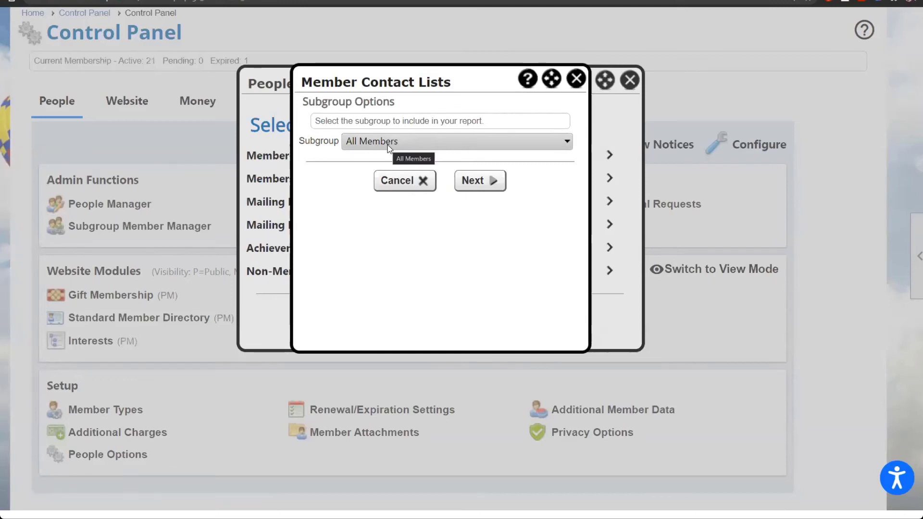
# Step: Keep All Members and advance to Output Options titled Member Contact Info in PDF
pyautogui.click(387, 145)
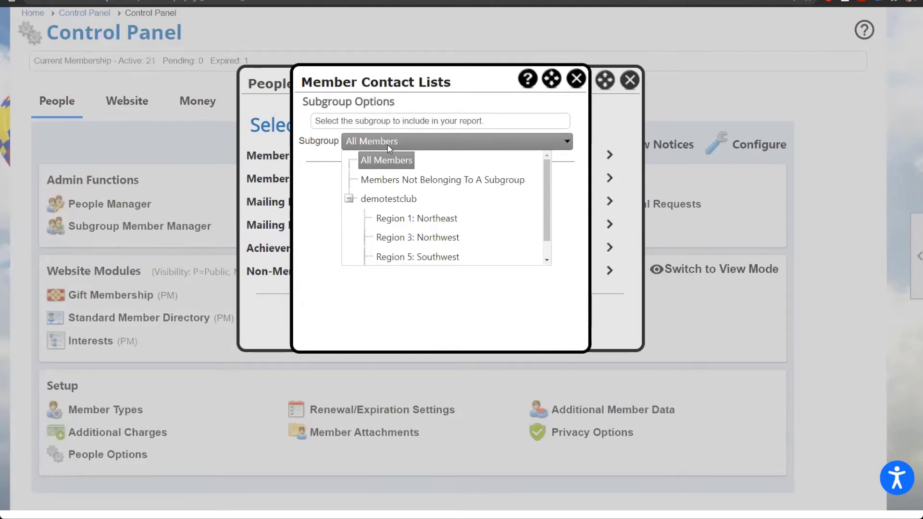
pyautogui.click(318, 183)
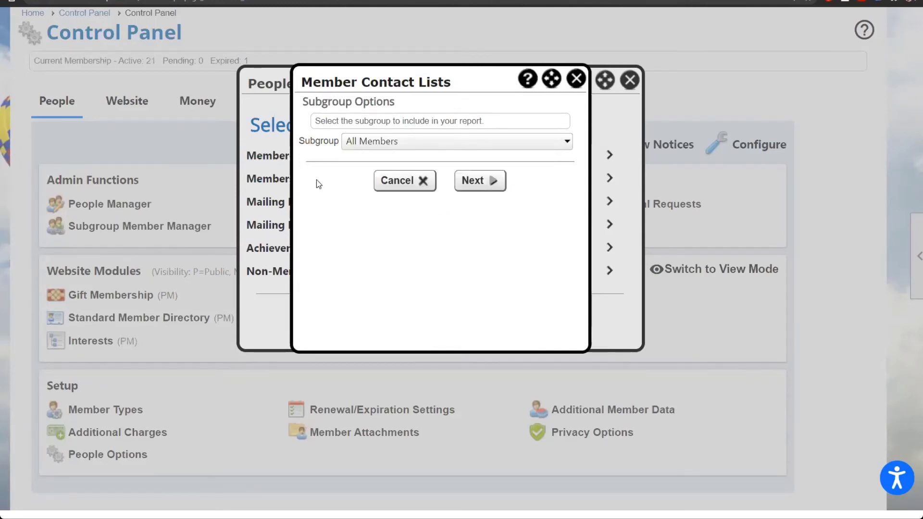
pyautogui.click(484, 186)
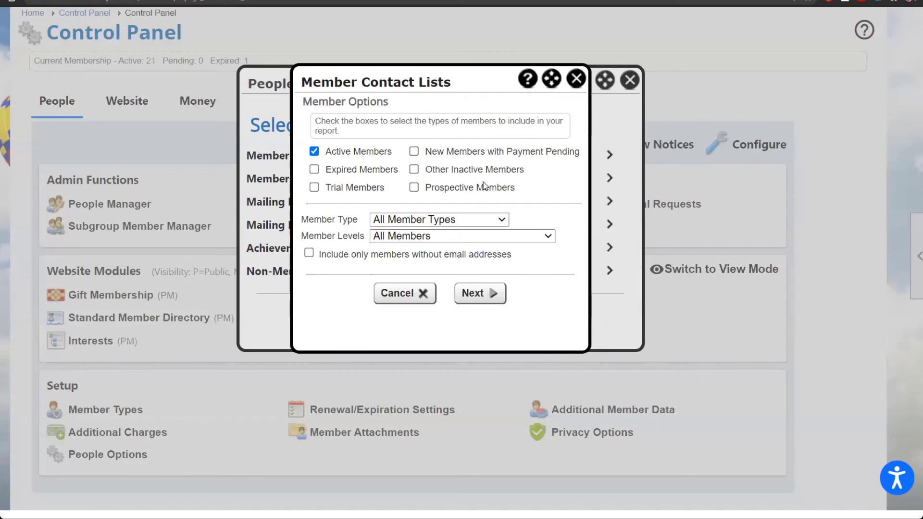
pyautogui.click(478, 293)
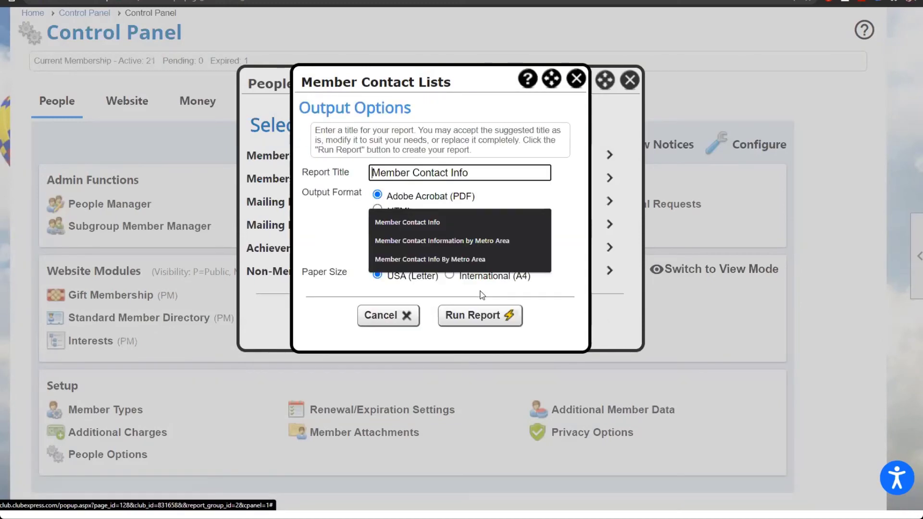
pyautogui.click(570, 196)
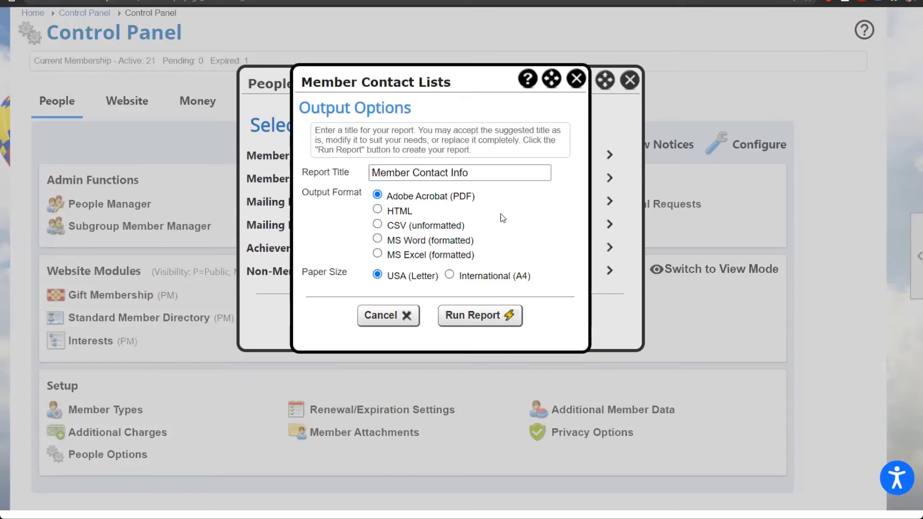
# Step: Browse the Mailing Labels (USA - Letter) report choices, then close the contact list and mailing label dialogs
pyautogui.click(576, 79)
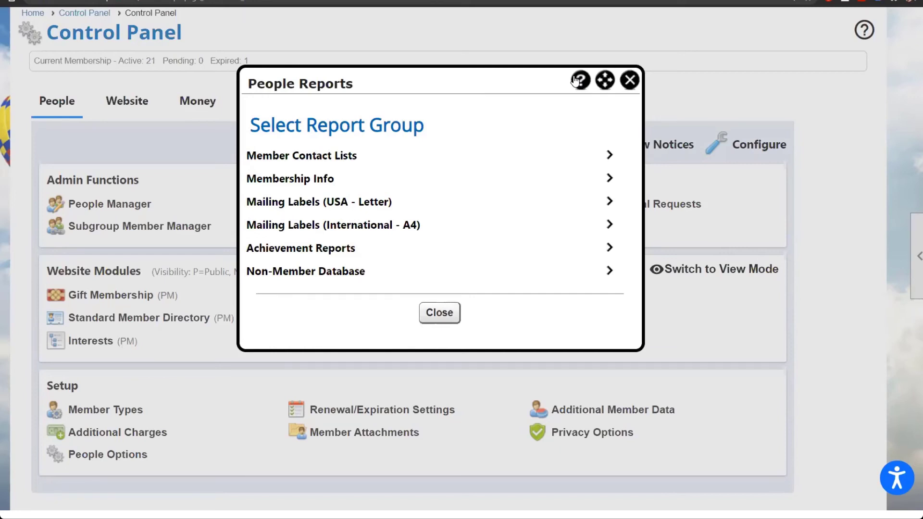
pyautogui.click(349, 203)
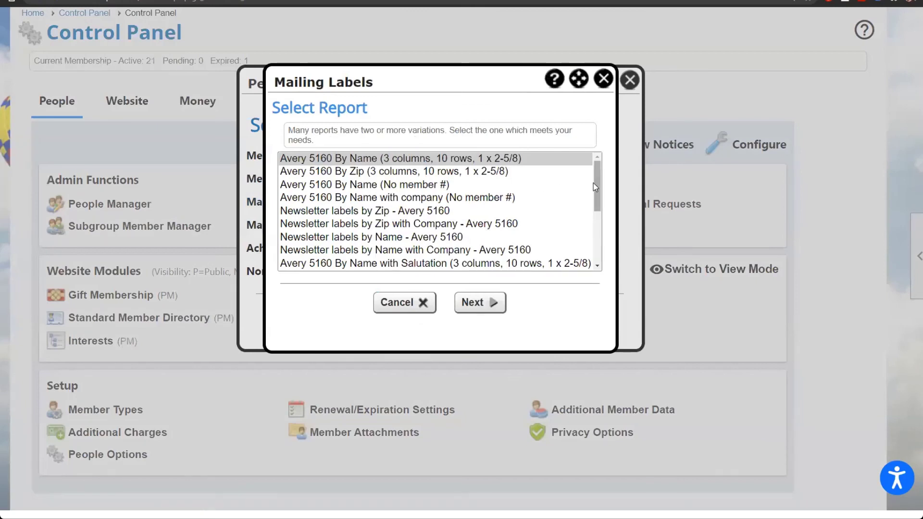
pyautogui.moveTo(598, 189); pyautogui.dragTo(609, 257)
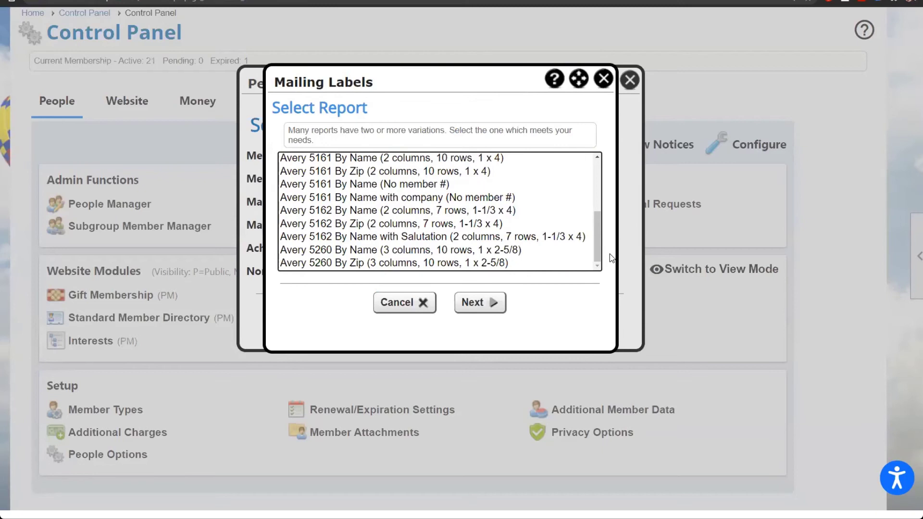
pyautogui.moveTo(596, 247); pyautogui.dragTo(596, 186)
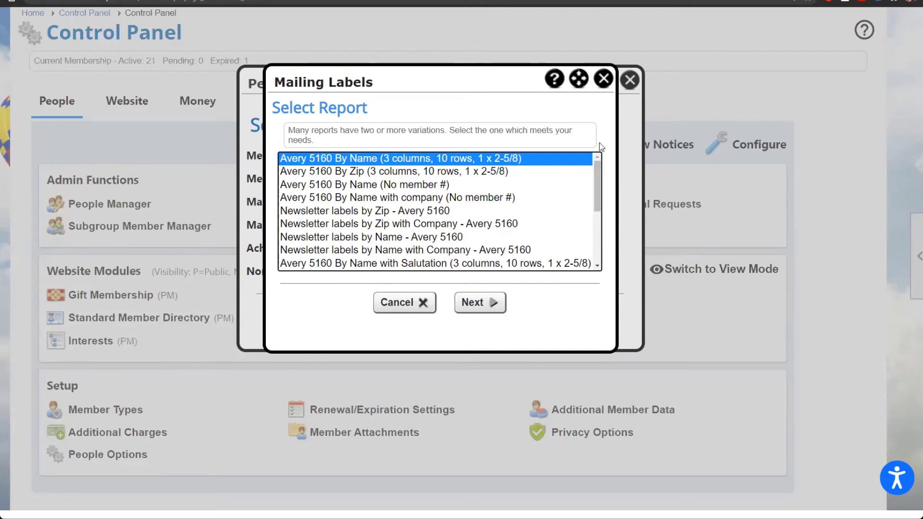
pyautogui.click(602, 85)
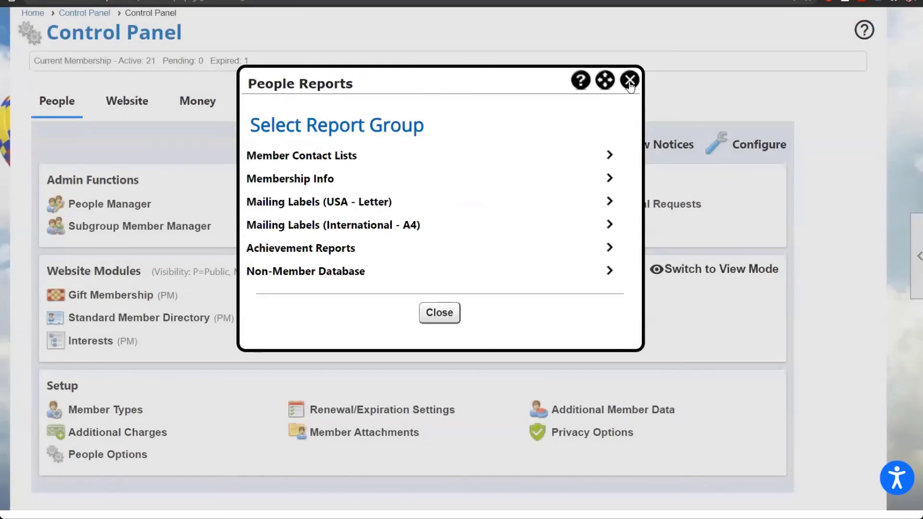
# Step: Close People Reports and view the Club tab's Data Export page of CSV export types
pyautogui.click(629, 80)
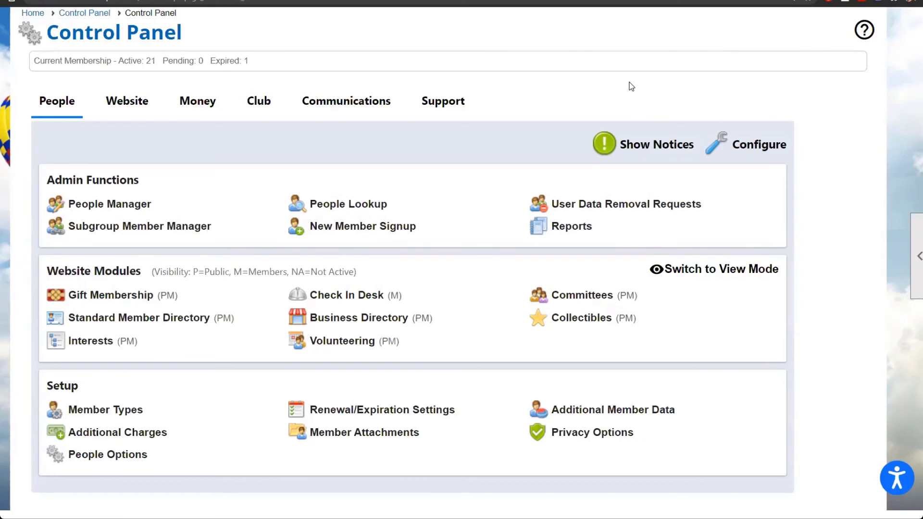
pyautogui.click(274, 105)
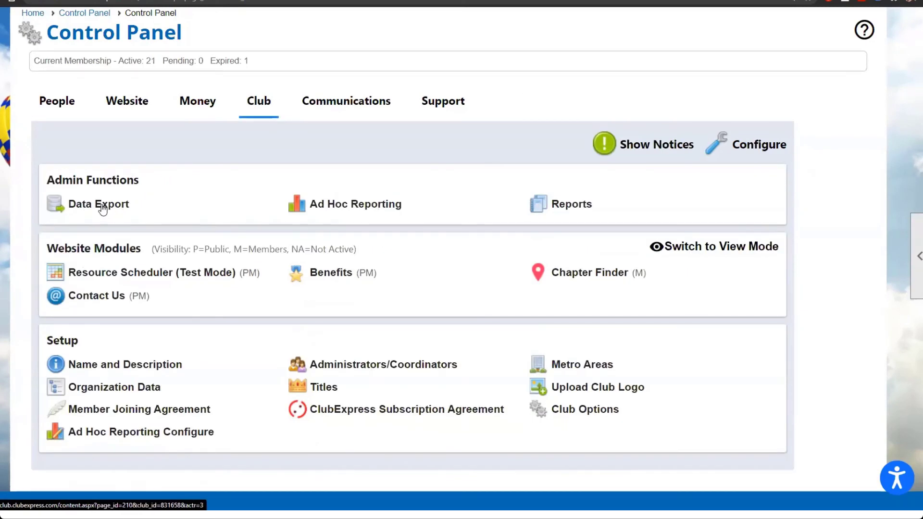
pyautogui.click(102, 207)
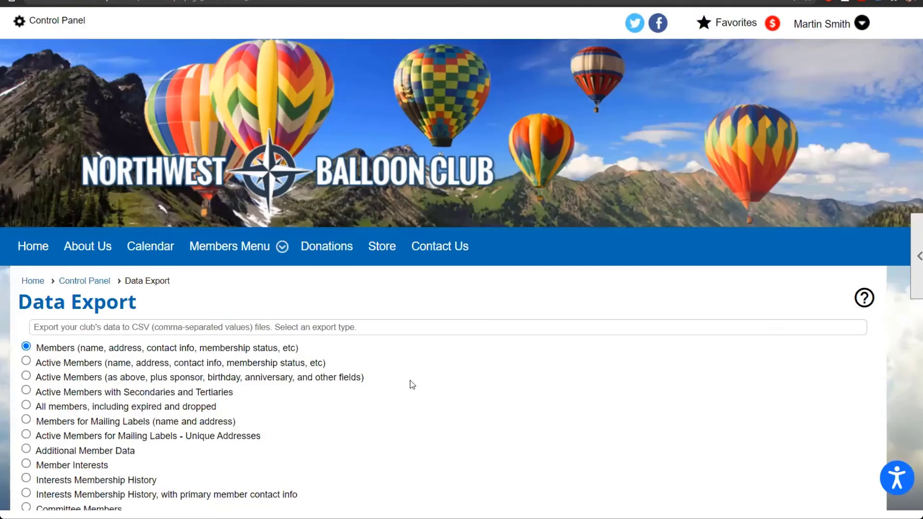
pyautogui.scroll(-1, 412, 384)
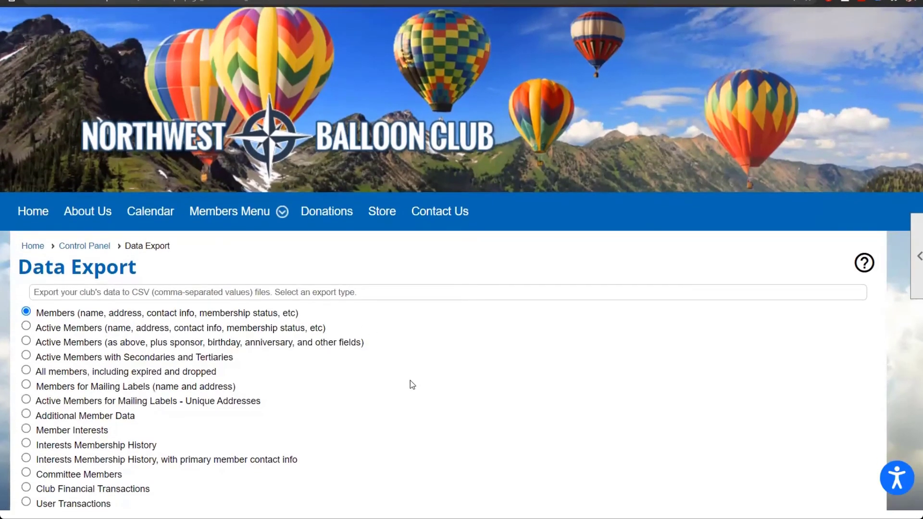
pyautogui.scroll(1, 410, 380)
pyautogui.click(827, 19)
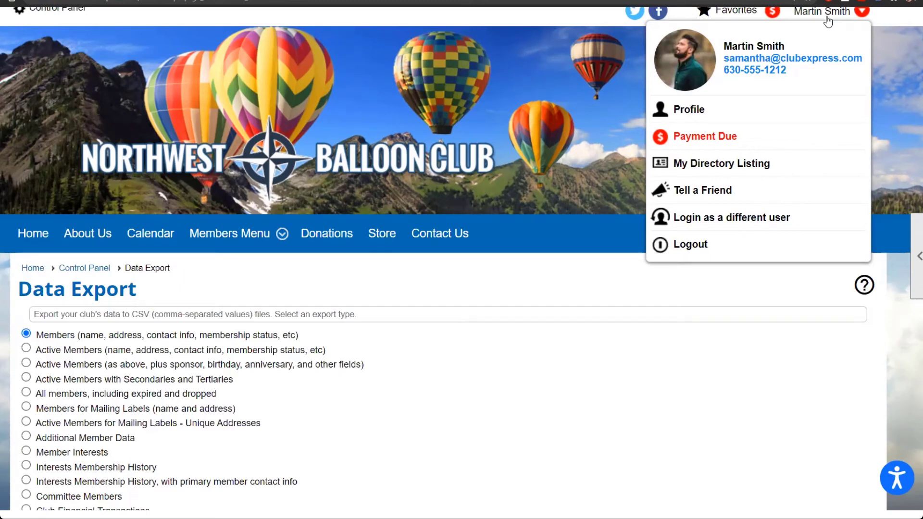
pyautogui.click(829, 16)
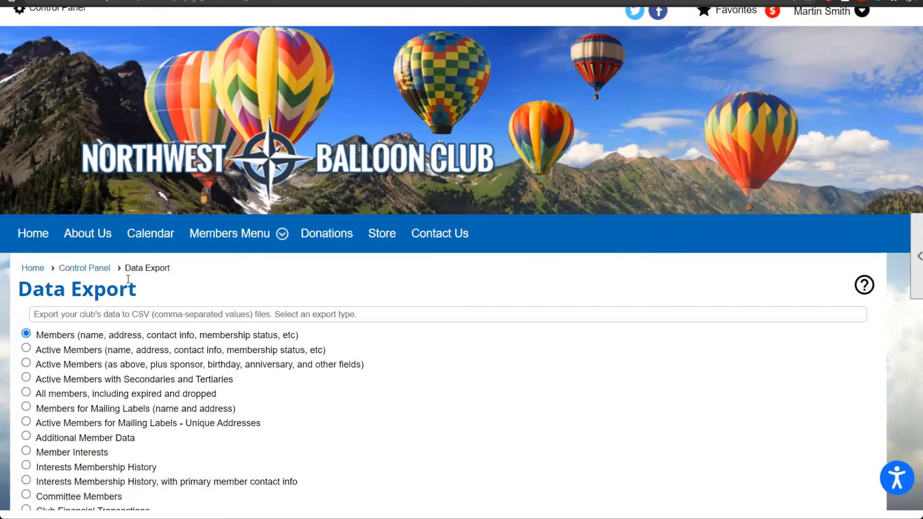
# Step: Go back to the Control Panel and show its Communications tools, such as Emailing and Blogs
pyautogui.click(101, 266)
pyautogui.scroll(-4, 106, 283)
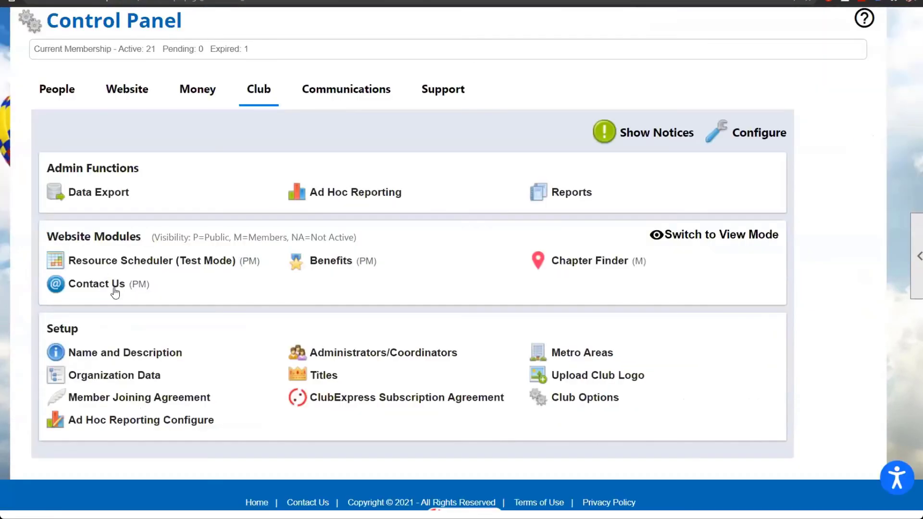
pyautogui.click(344, 97)
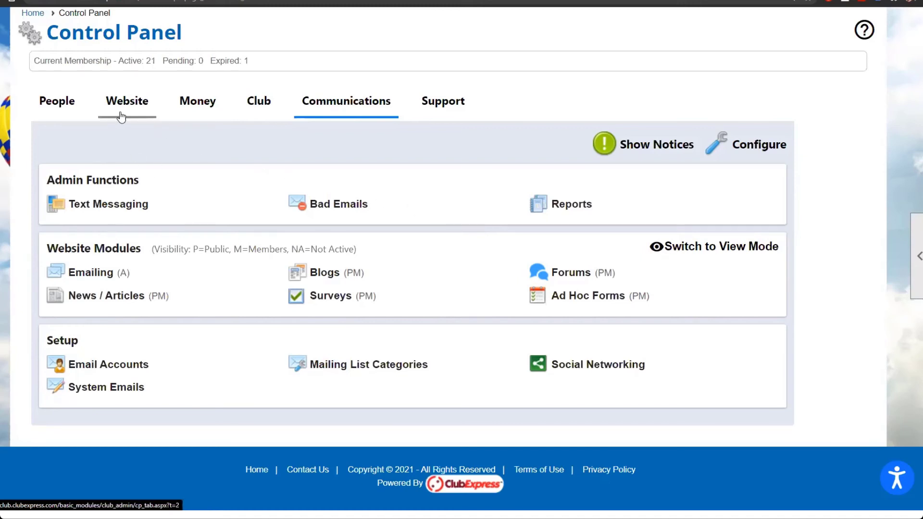
# Step: Edit the 15th Annual Winter Gala in the Events Manager and add a new event emailing
pyautogui.click(128, 97)
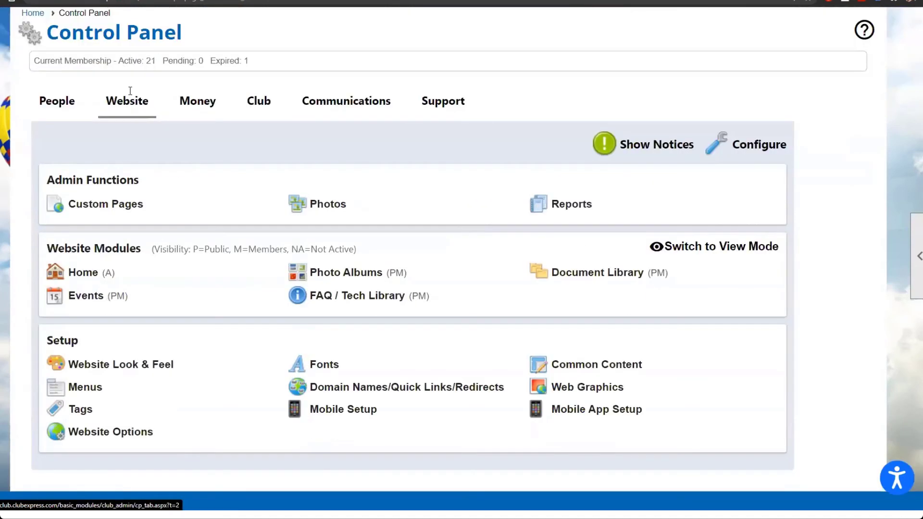
pyautogui.click(88, 297)
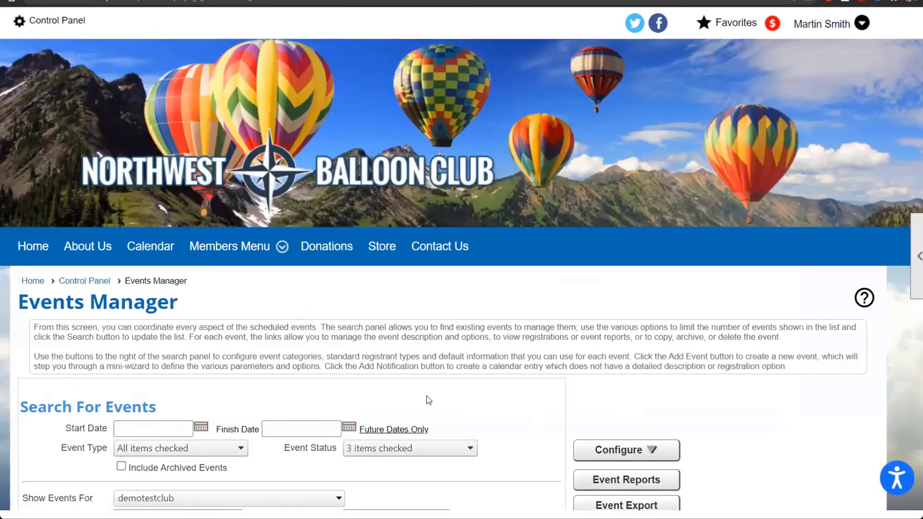
pyautogui.scroll(-8, 425, 396)
pyautogui.click(496, 248)
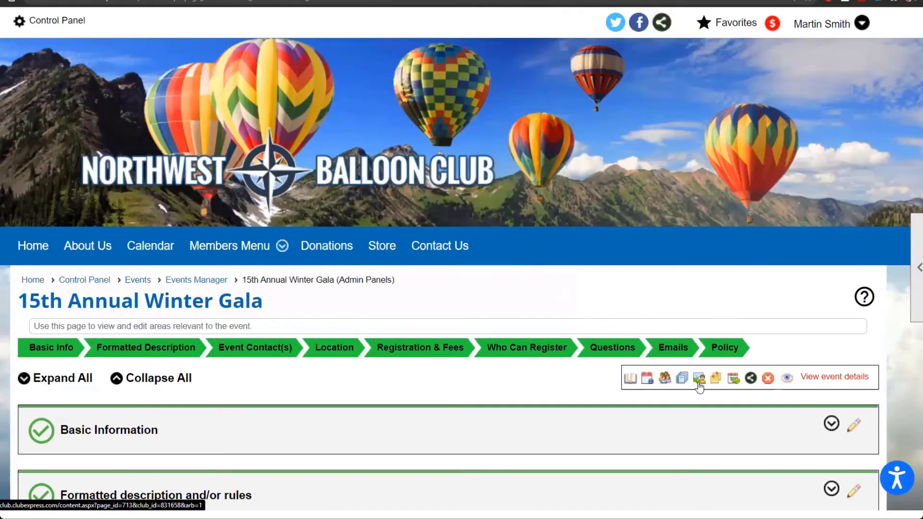
pyautogui.click(697, 377)
pyautogui.scroll(-2, 601, 430)
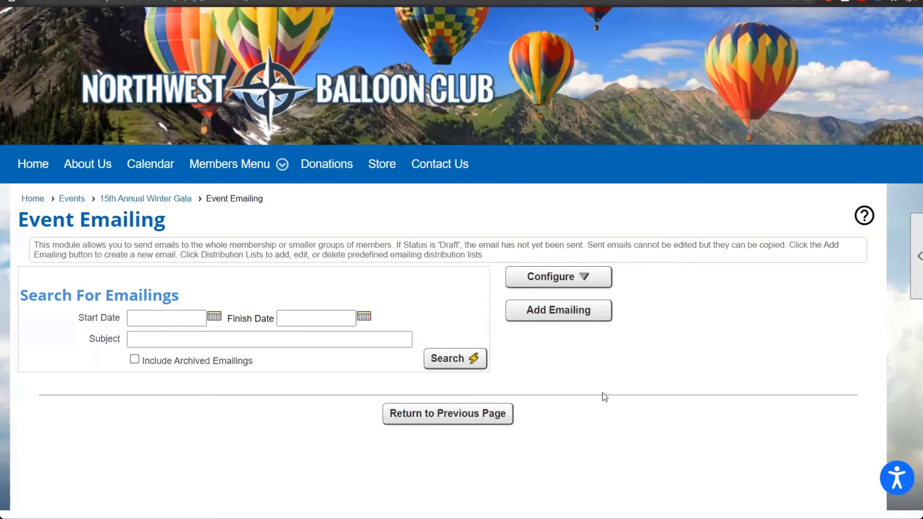
pyautogui.click(554, 311)
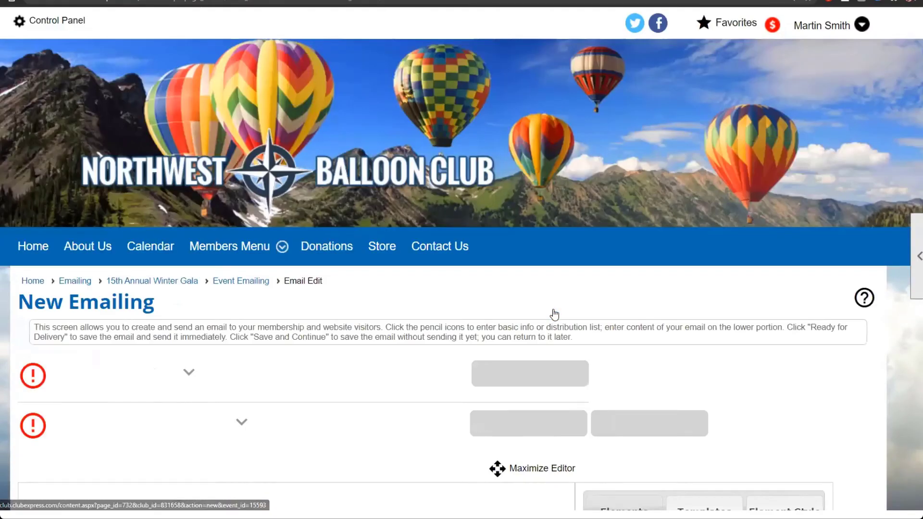
# Step: Review the recipient groups in the distribution list editor, then close it without saving
pyautogui.scroll(-1, 517, 439)
pyautogui.click(526, 393)
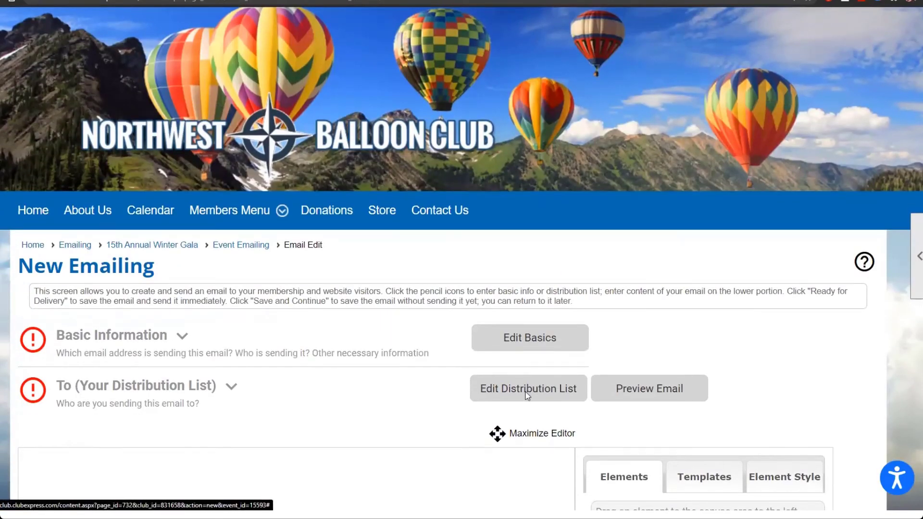
pyautogui.click(364, 215)
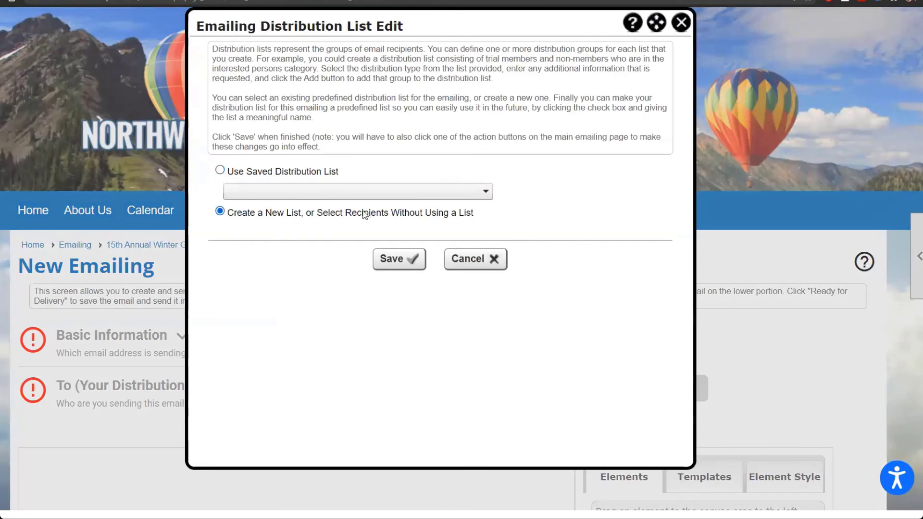
pyautogui.click(464, 227)
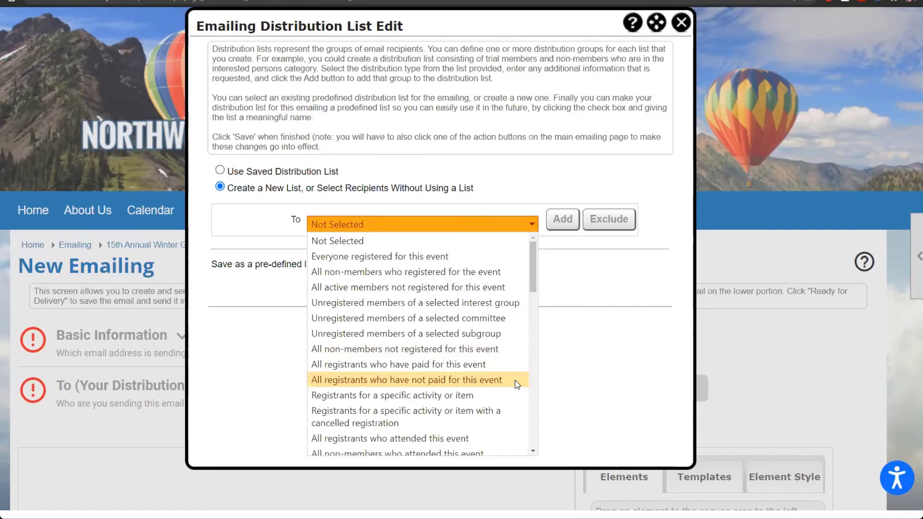
pyautogui.click(682, 23)
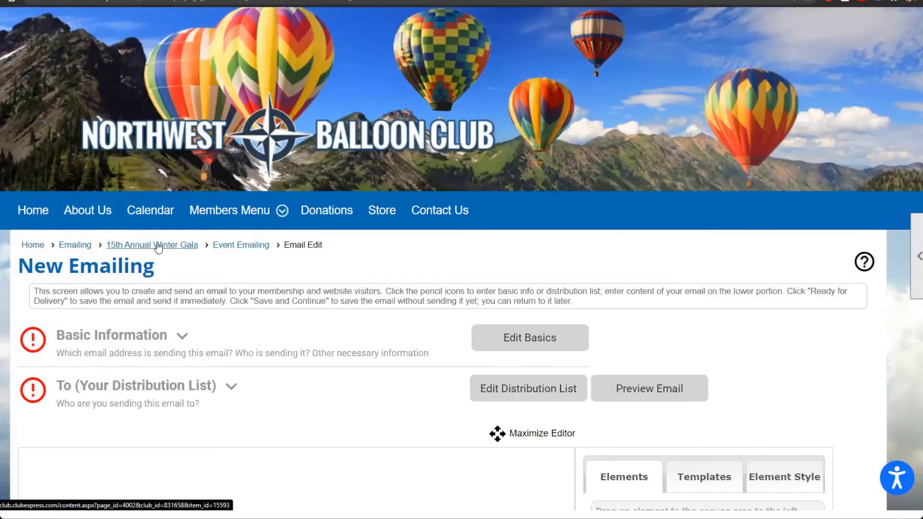
pyautogui.scroll(1, 142, 223)
pyautogui.scroll(1, 142, 223)
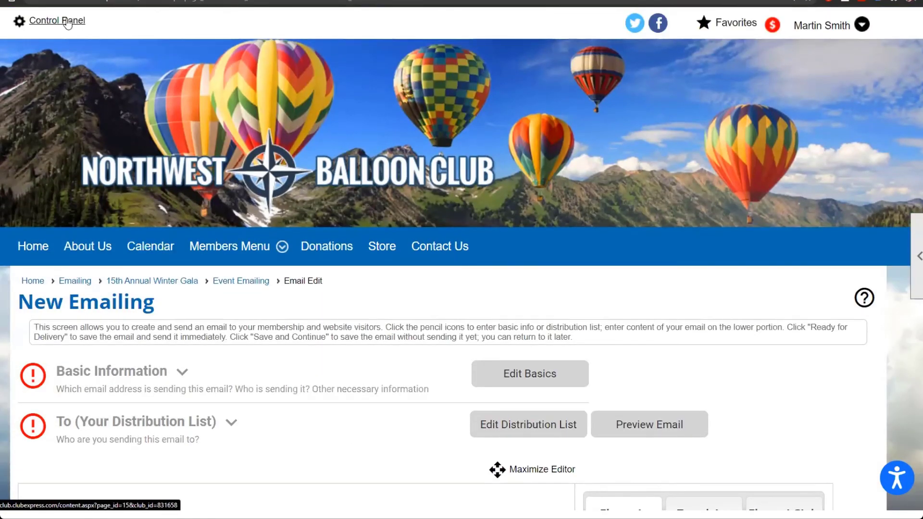
# Step: Open the Club tools' Titles list showing President, Committee Member and Membership Director
pyautogui.click(68, 21)
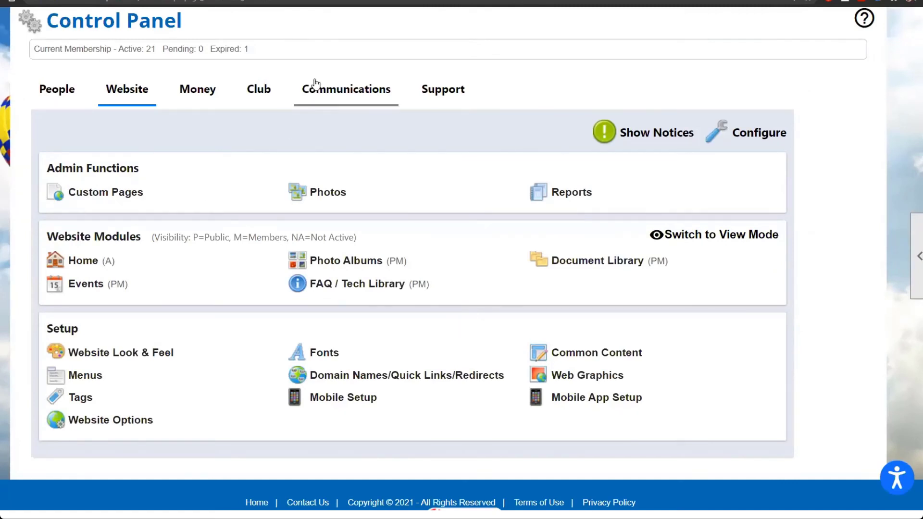
pyautogui.click(265, 91)
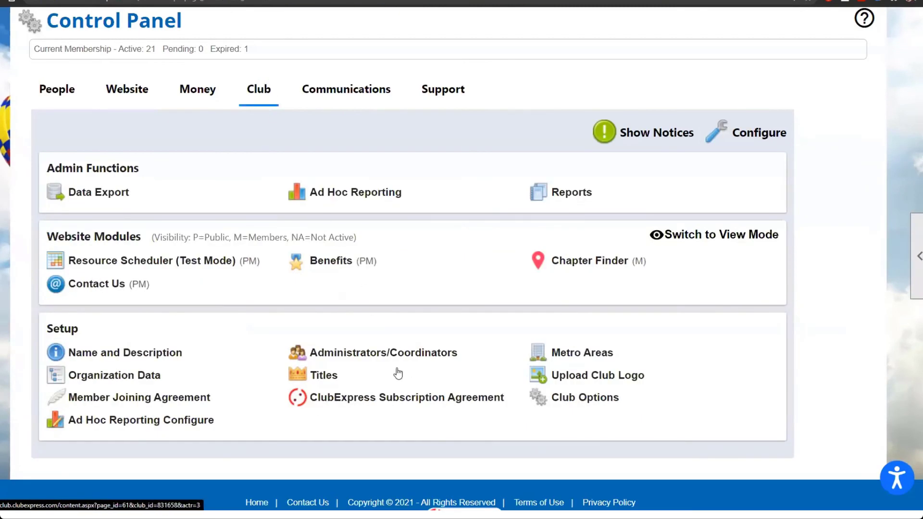
pyautogui.click(331, 376)
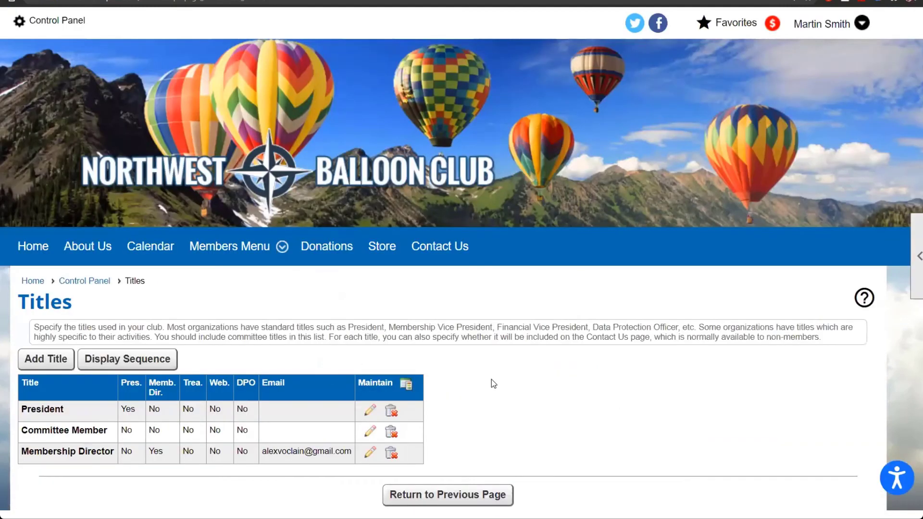
pyautogui.scroll(-3, 492, 383)
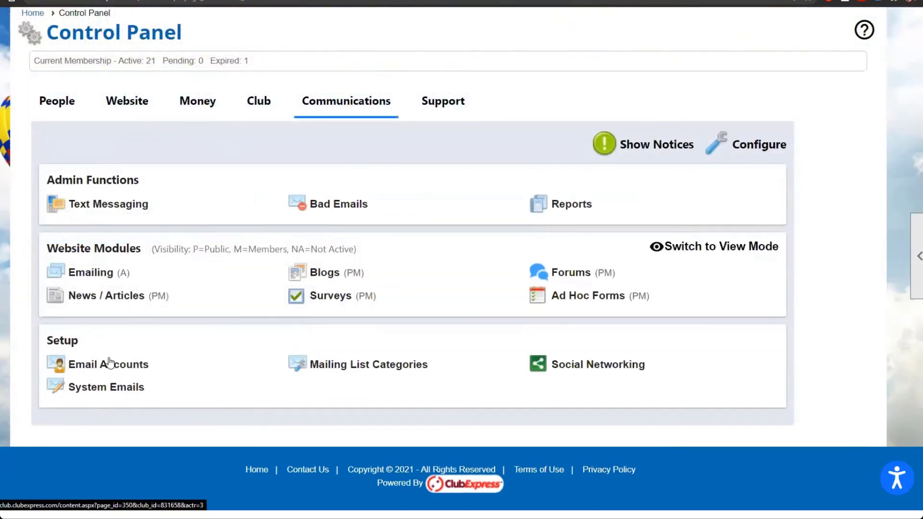
pyautogui.click(115, 368)
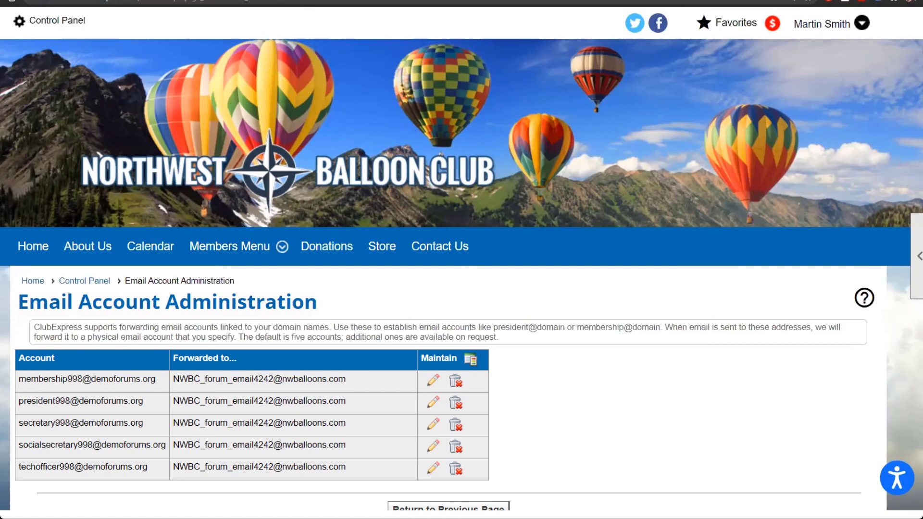
pyautogui.click(92, 285)
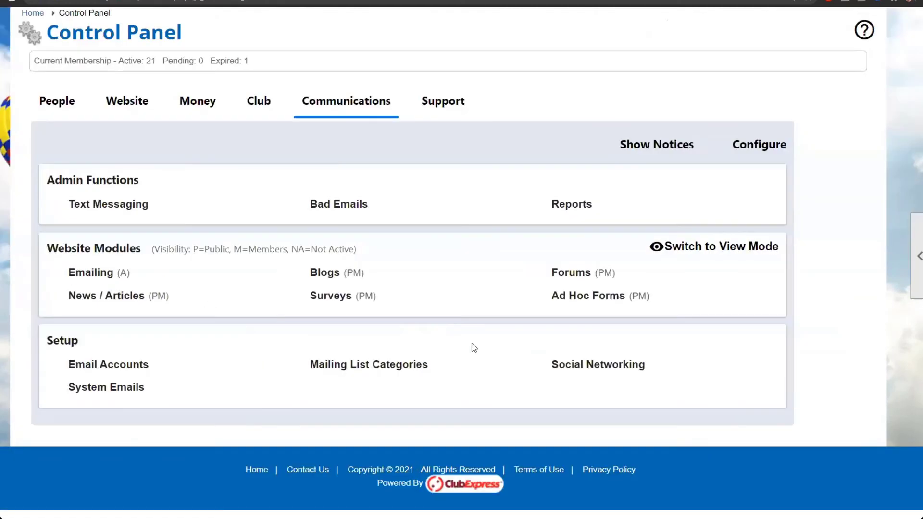
pyautogui.click(106, 278)
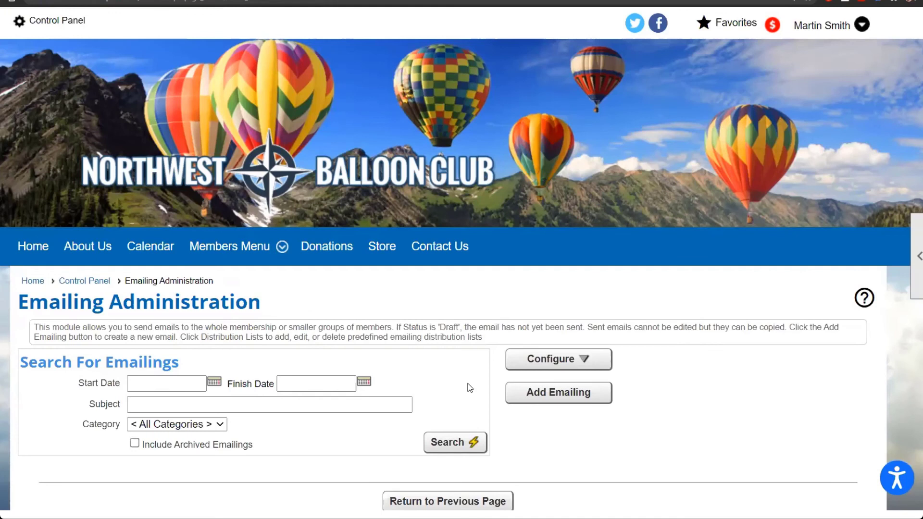
pyautogui.scroll(-1, 469, 387)
pyautogui.click(564, 322)
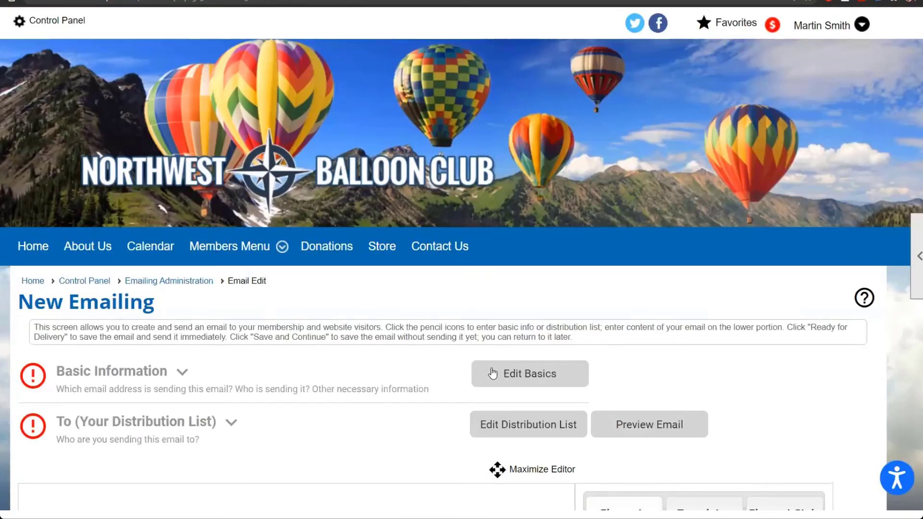
pyautogui.click(514, 374)
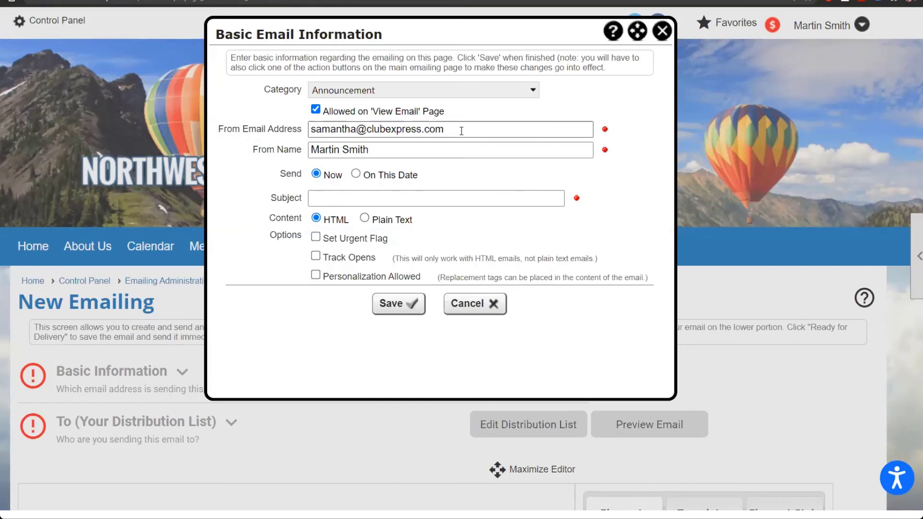
pyautogui.moveTo(461, 131); pyautogui.dragTo(281, 129)
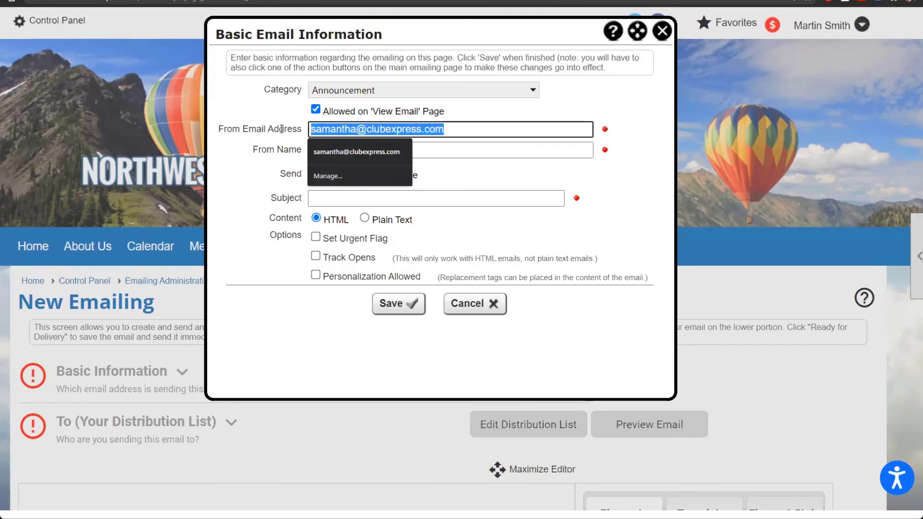
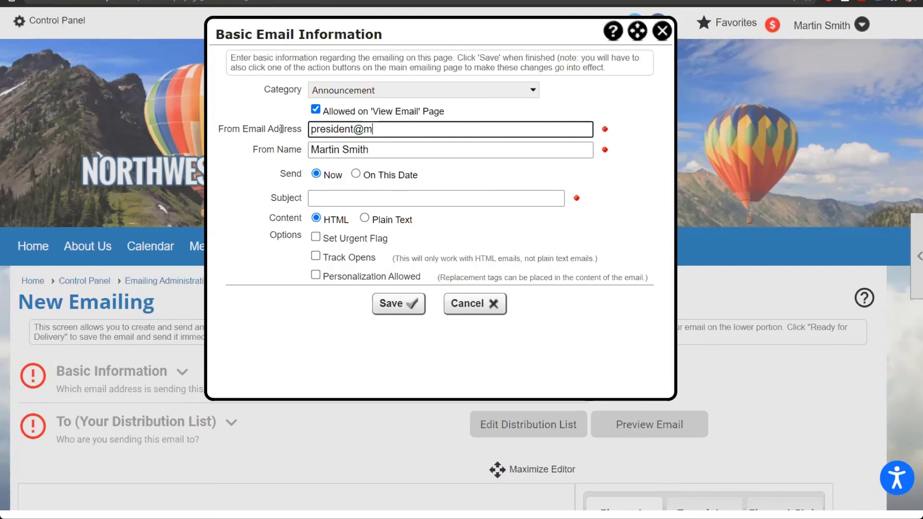
pyautogui.press('Tab')
pyautogui.write('President')
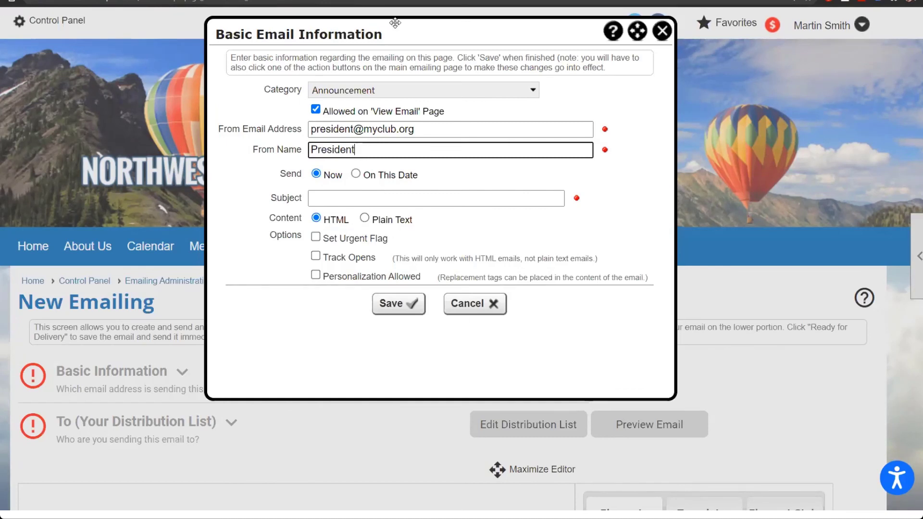
pyautogui.click(666, 37)
pyautogui.click(67, 20)
pyautogui.scroll(-5, 424, 372)
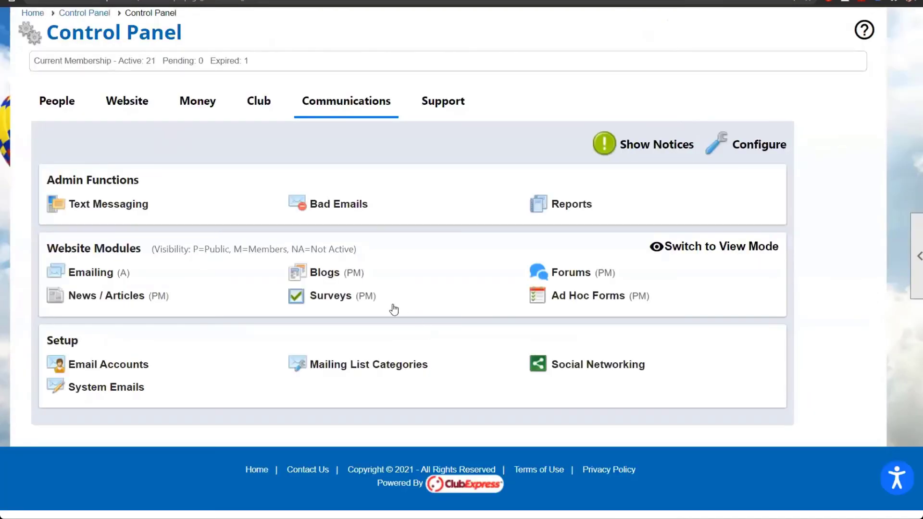
# Step: Open the Surveys Manager with its four surveys and discard a new Add Poll form
pyautogui.click(331, 296)
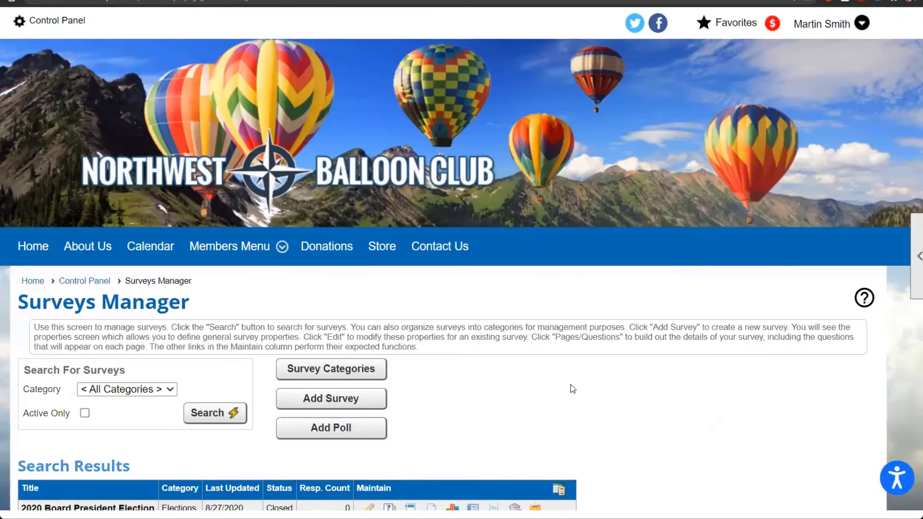
pyautogui.scroll(-3, 571, 387)
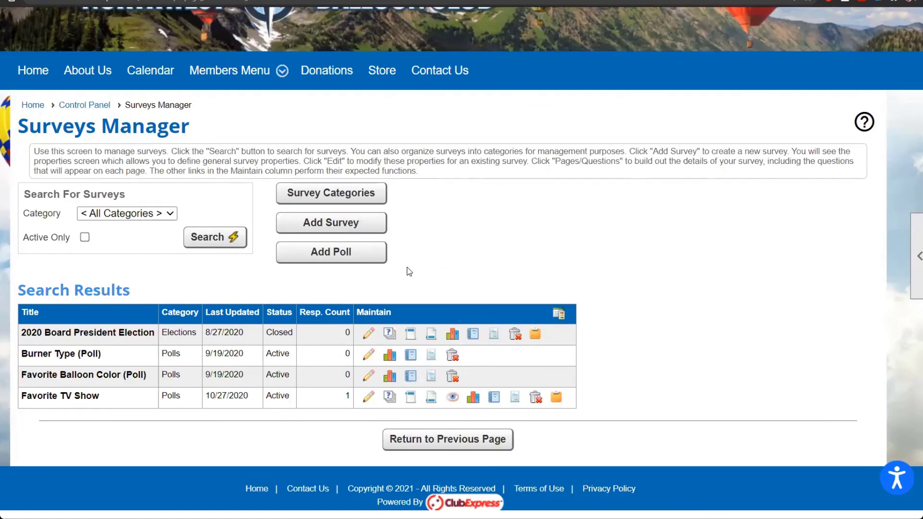
pyautogui.click(362, 260)
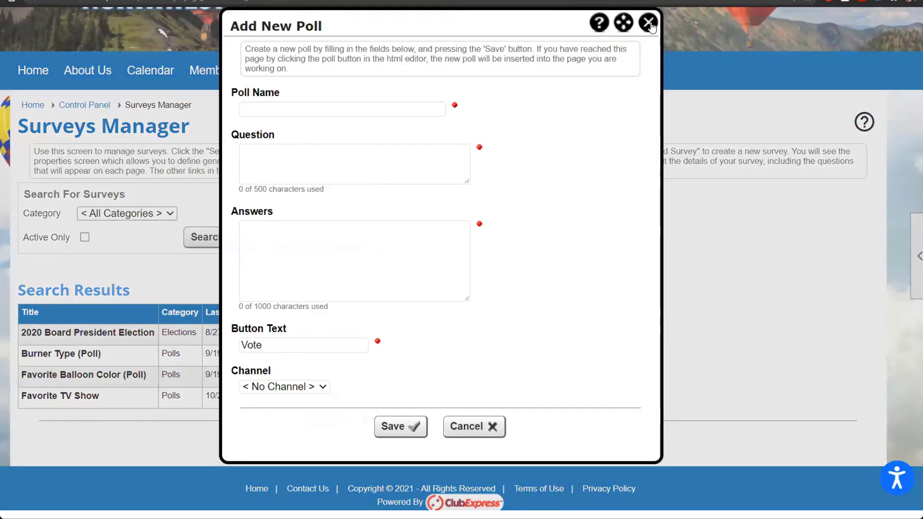
pyautogui.click(648, 22)
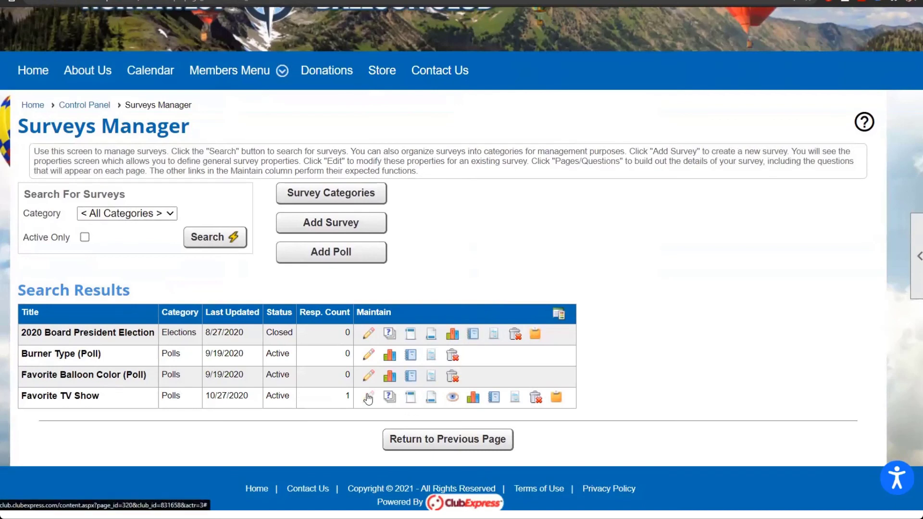
# Step: Check the Favorite TV Show survey's availability options, leaving it Members Only and unsaved
pyautogui.click(368, 398)
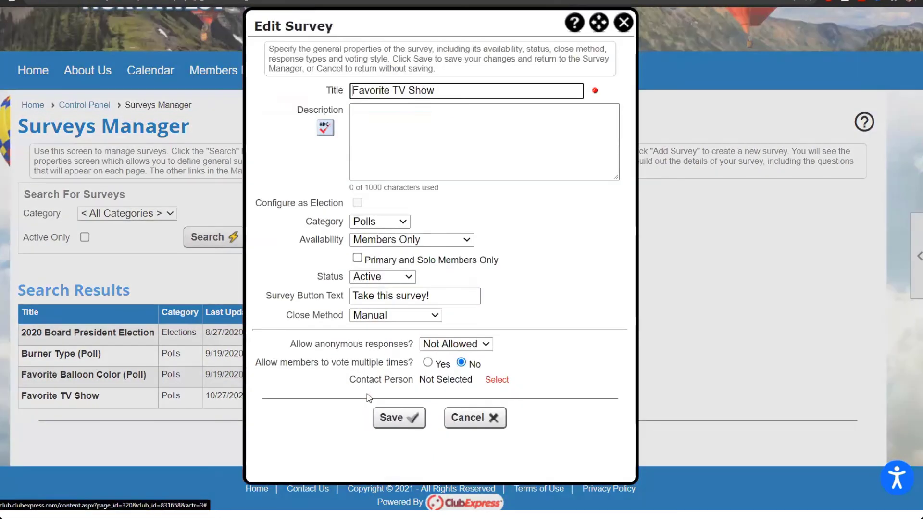
pyautogui.click(467, 240)
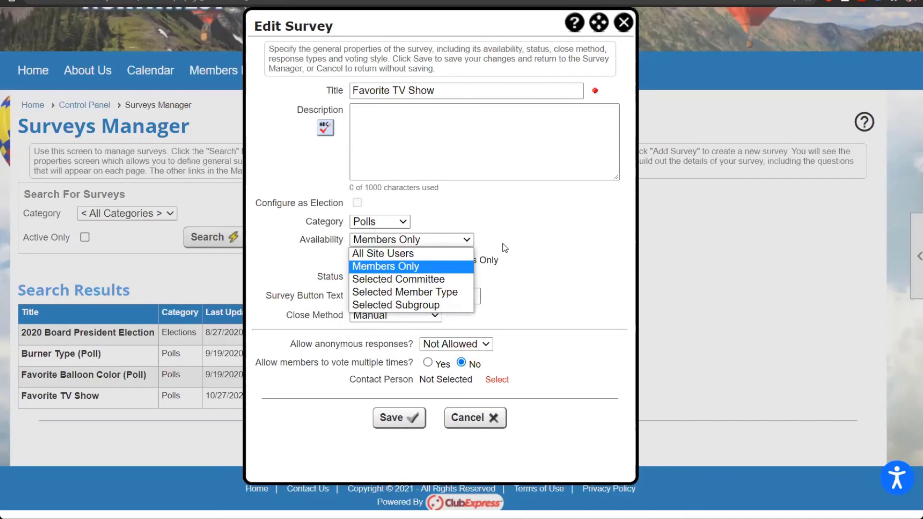
pyautogui.click(623, 22)
pyautogui.click(624, 22)
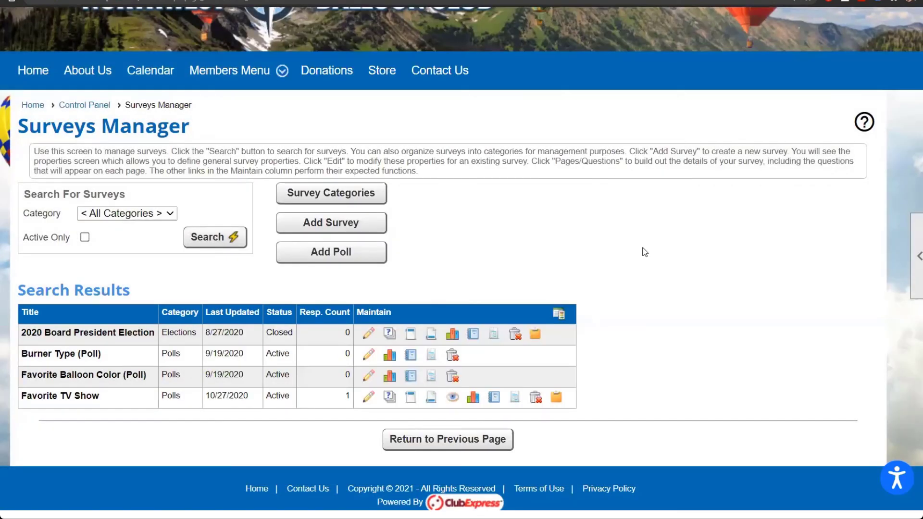
# Step: Open the Events Manager's 24 events from the Website tools and go to Configure > Event Questions
pyautogui.moveTo(258, 67)
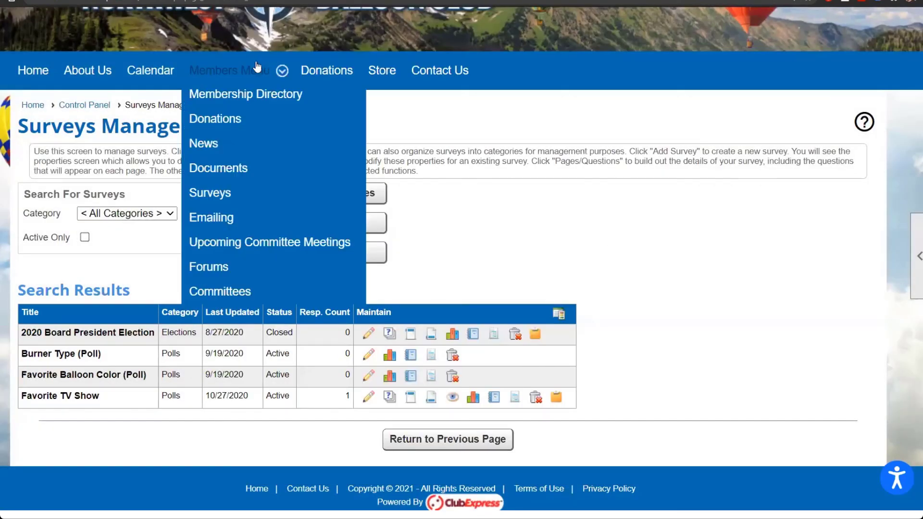
pyautogui.click(80, 107)
pyautogui.scroll(-2, 205, 259)
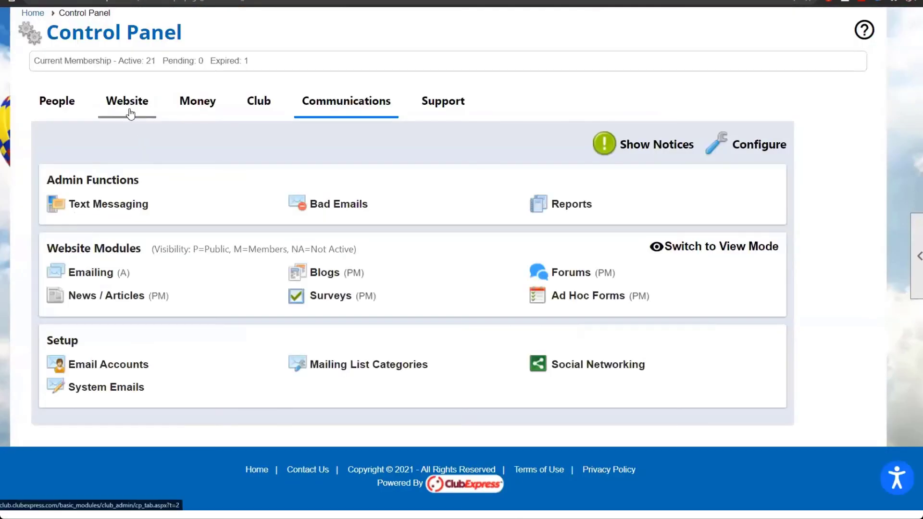
pyautogui.click(129, 117)
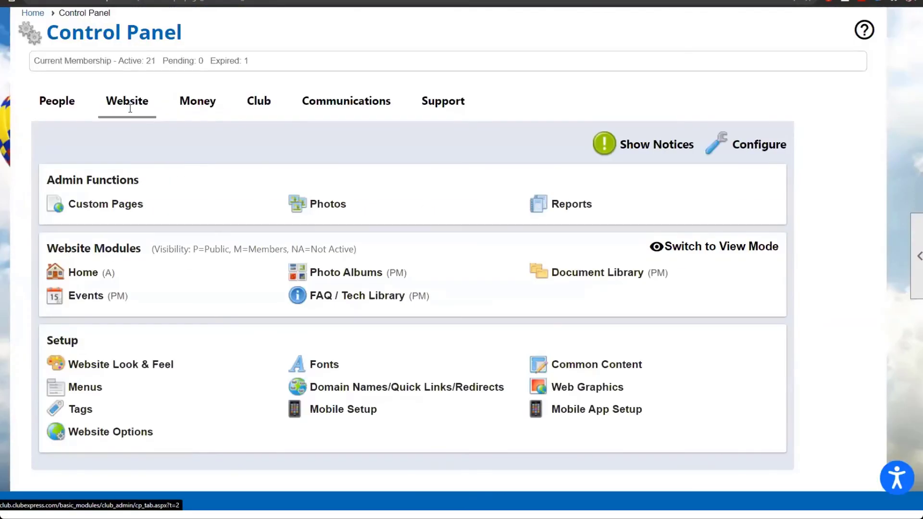
pyautogui.click(95, 298)
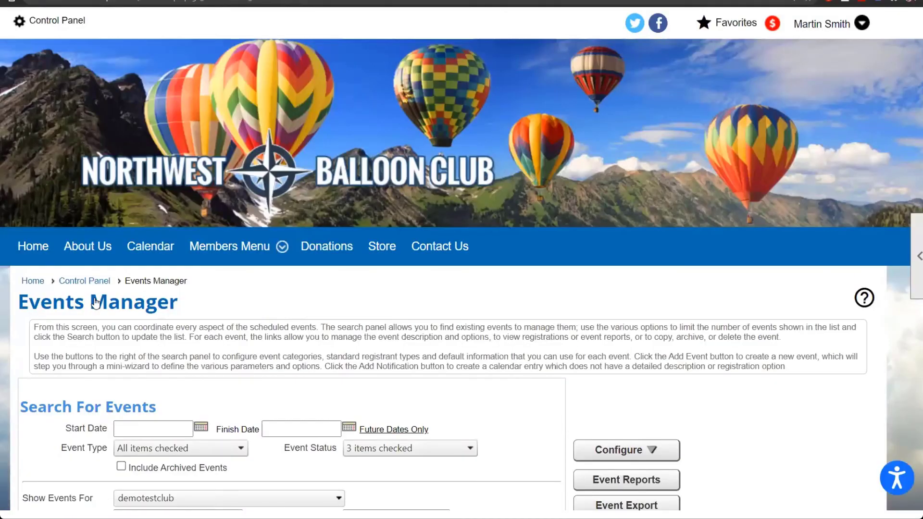
pyautogui.scroll(-2, 473, 328)
pyautogui.scroll(-5, 473, 329)
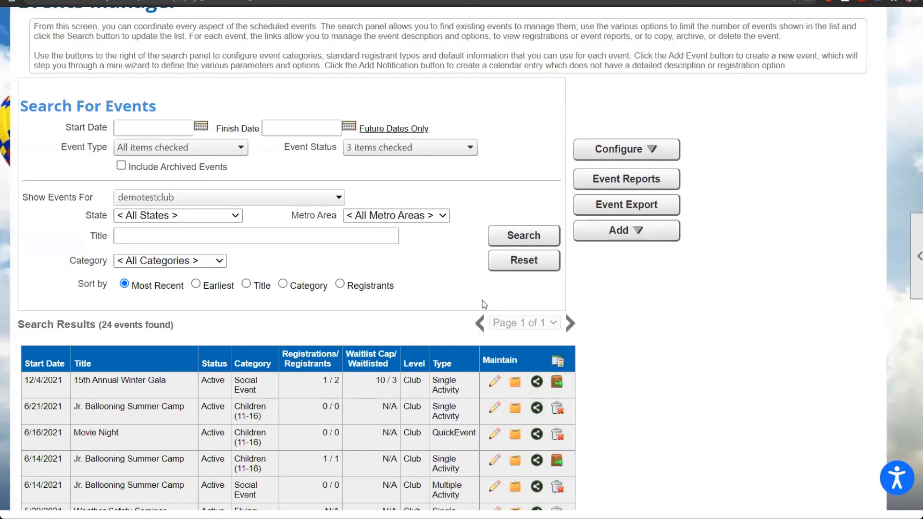
pyautogui.click(629, 155)
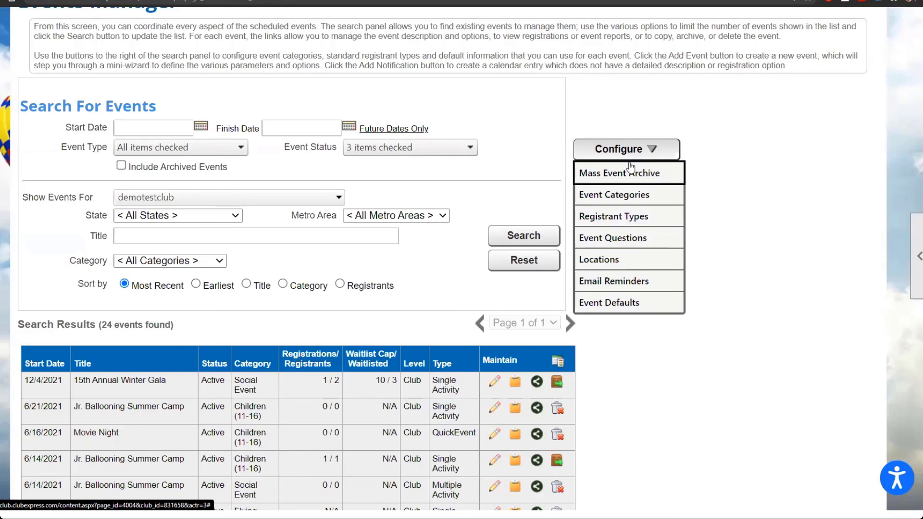
pyautogui.click(644, 245)
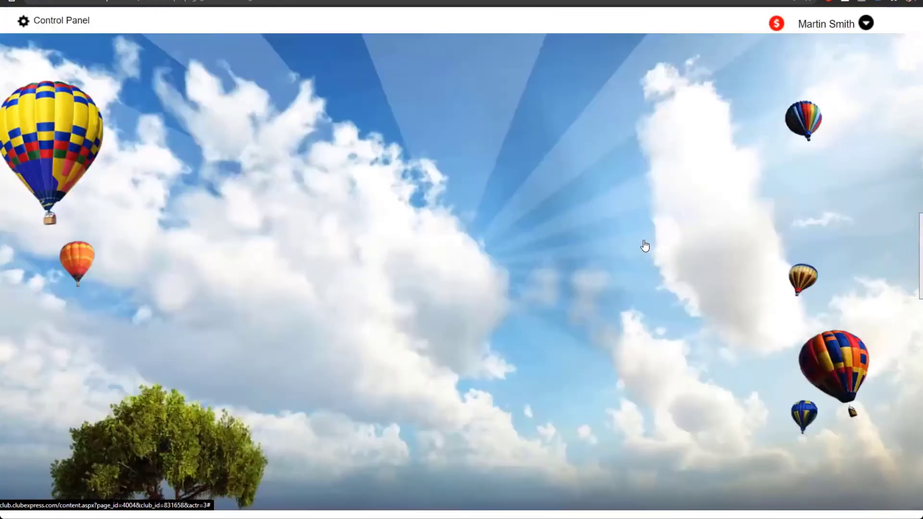
# Step: Add a new event question and list the member fields it can be linked to
pyautogui.scroll(-3, 451, 347)
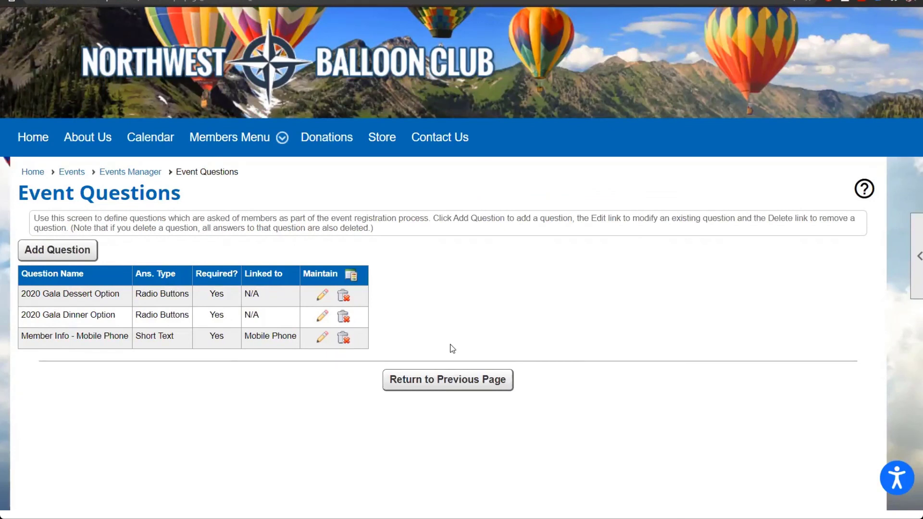
pyautogui.click(66, 251)
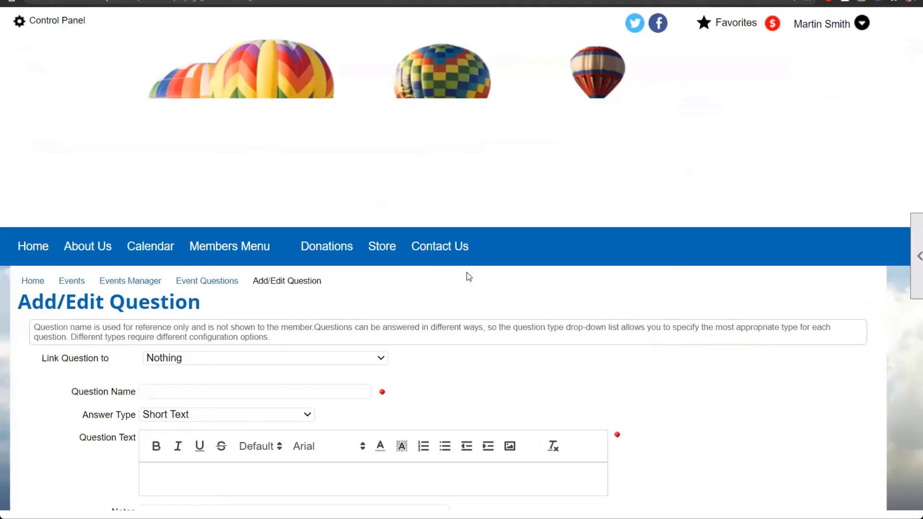
pyautogui.scroll(-3, 468, 277)
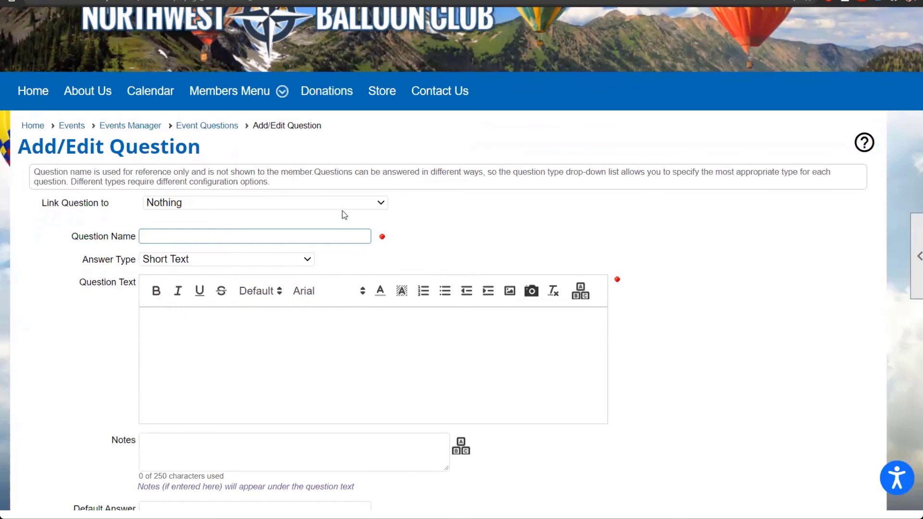
pyautogui.click(330, 207)
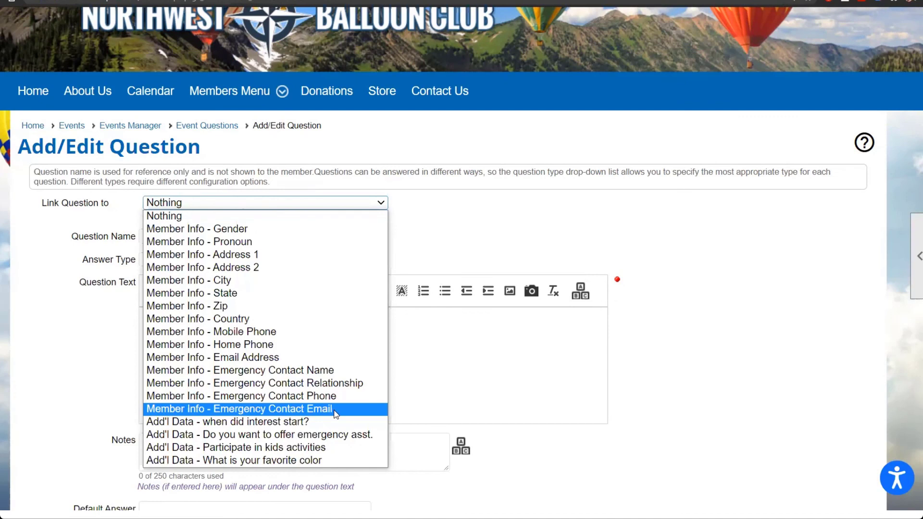
# Step: Link the question to Member Info - Emergency Contact Name, fixing its answer type as Short Text
pyautogui.click(332, 370)
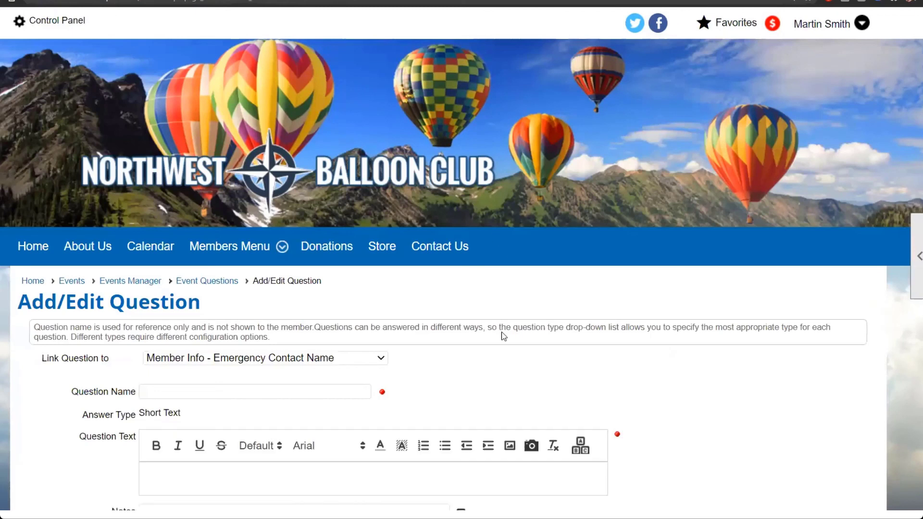
pyautogui.scroll(-1, 498, 343)
pyautogui.scroll(-3, 497, 343)
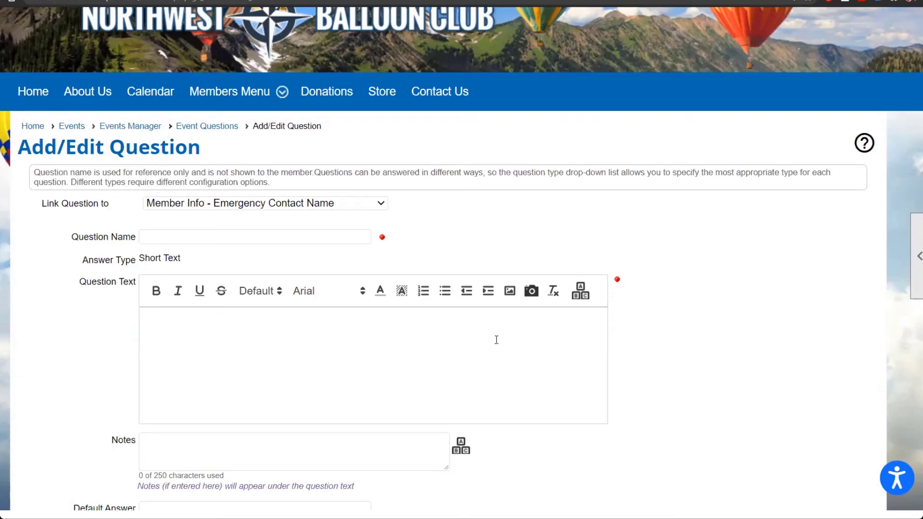
pyautogui.scroll(3, 496, 340)
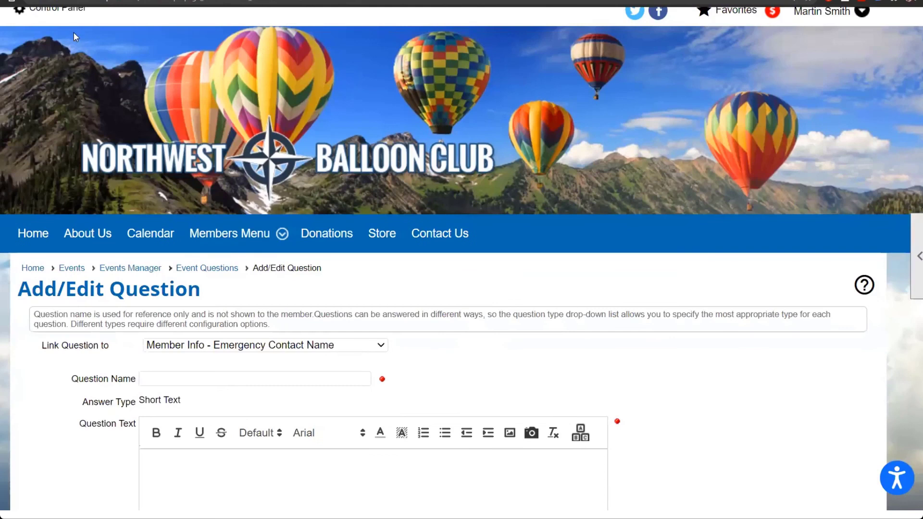
# Step: Return to the Control Panel's Club tab showing Data Export, Titles and Club Options
pyautogui.click(59, 12)
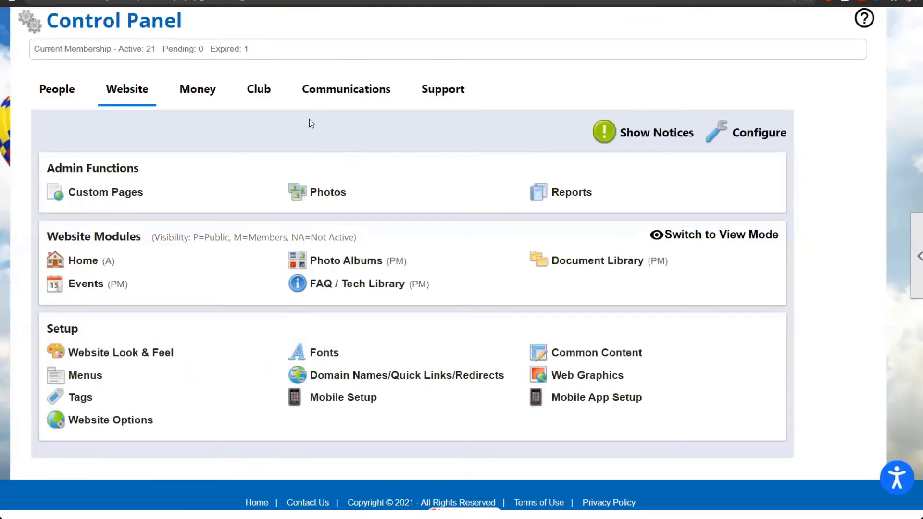
pyautogui.click(265, 91)
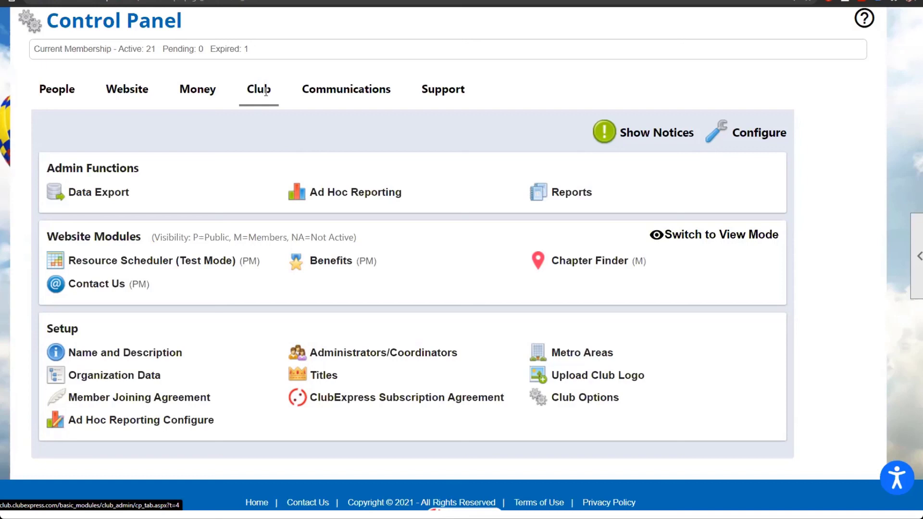
pyautogui.click(98, 192)
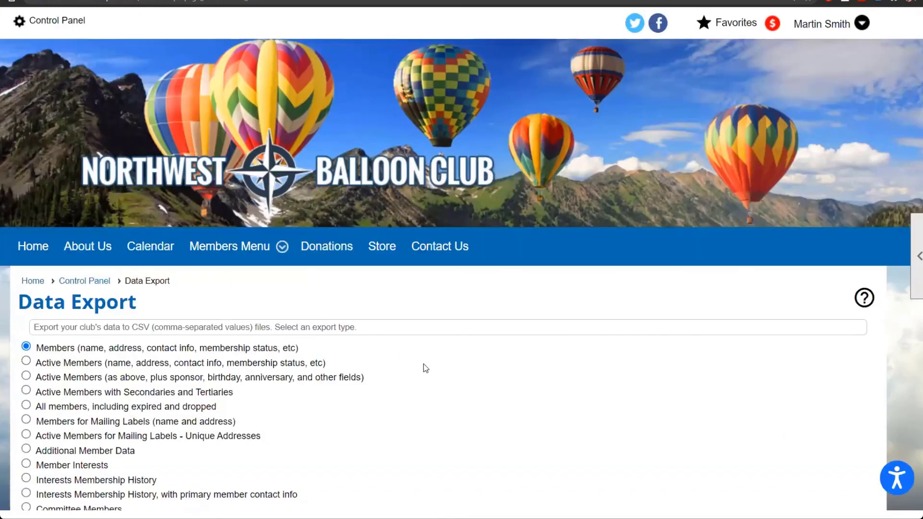
pyautogui.scroll(-4, 425, 368)
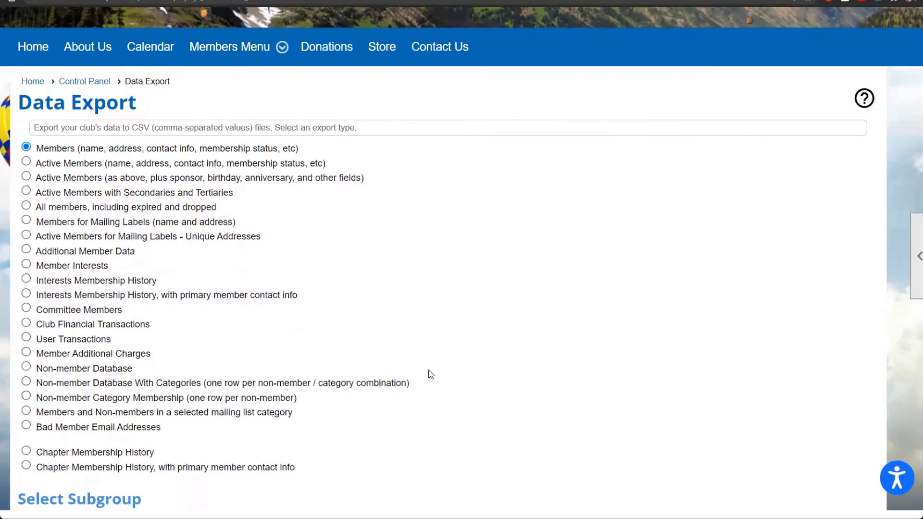
pyautogui.scroll(-1, 431, 375)
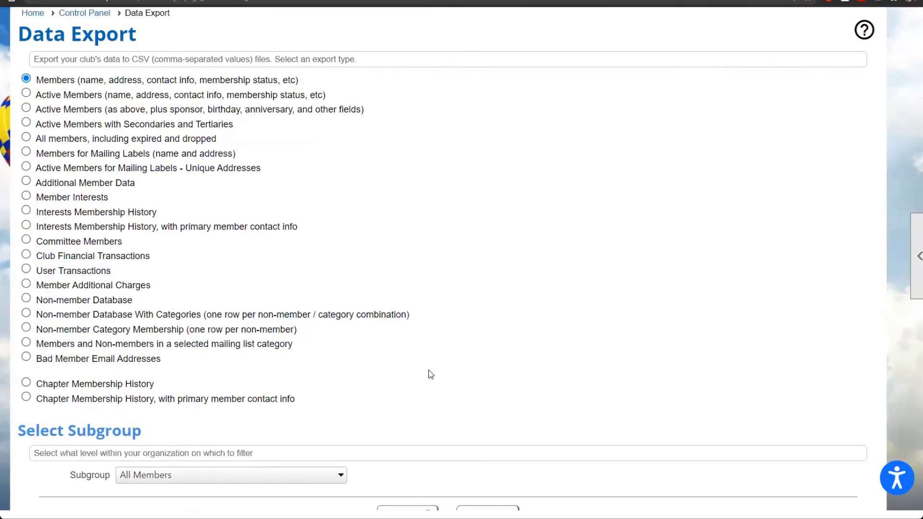
pyautogui.scroll(2, 430, 374)
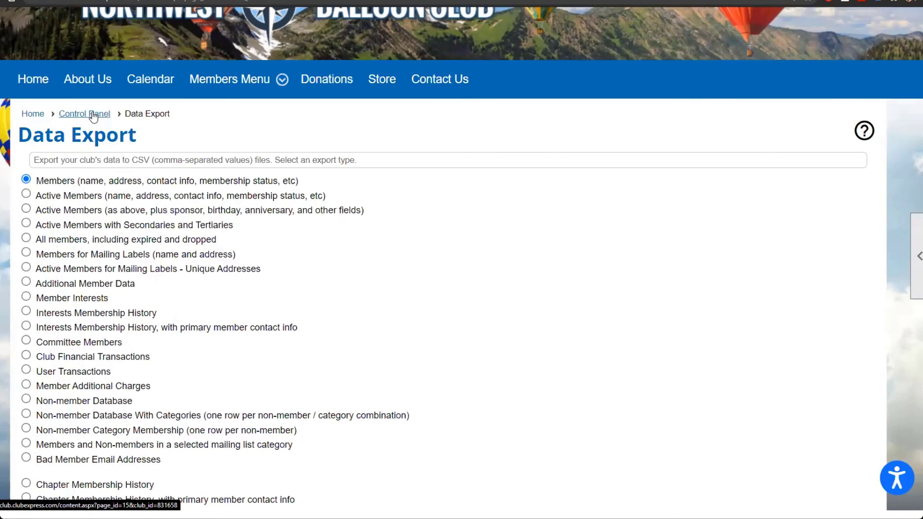
pyautogui.click(93, 116)
pyautogui.scroll(-5, 94, 117)
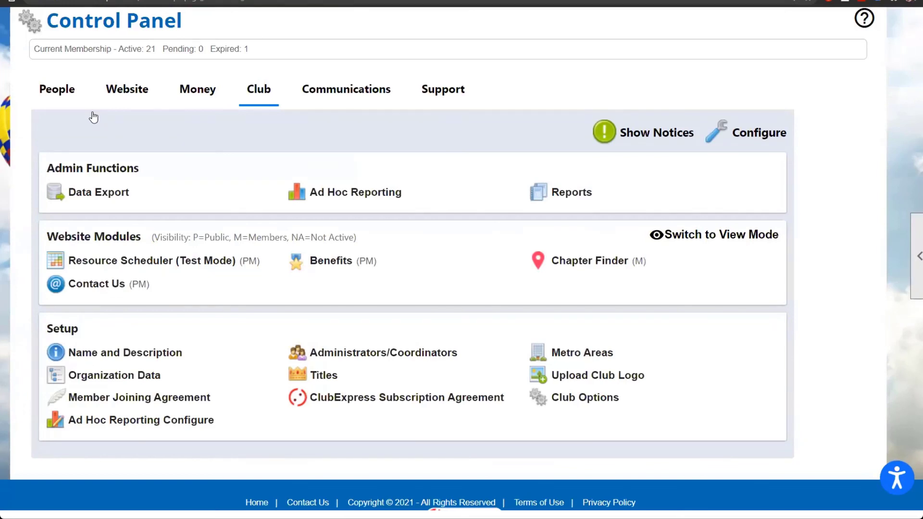
# Step: Look over the Ad Hoc Reporting subscription page, then show the Control Panel's Support resources: Online Help, Administrator Forum, Manuals, Video Tutorials and contacts
pyautogui.click(344, 202)
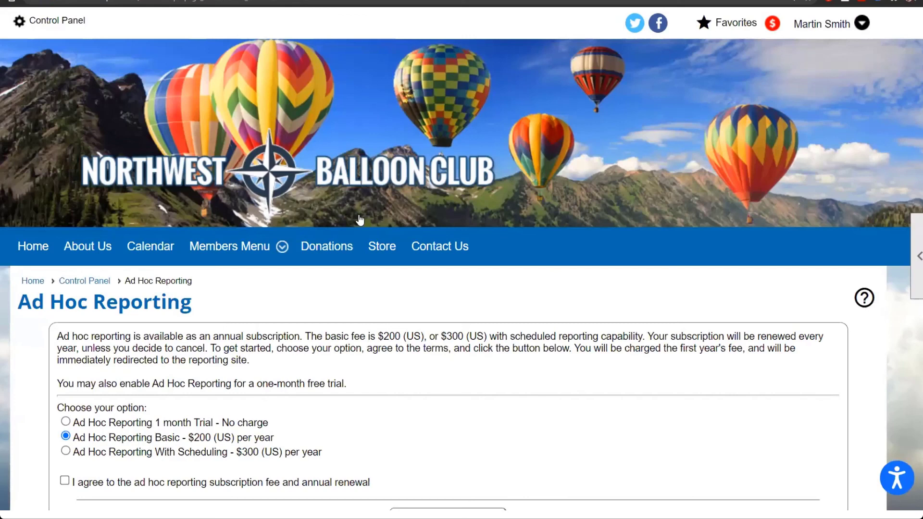
pyautogui.scroll(-2, 469, 345)
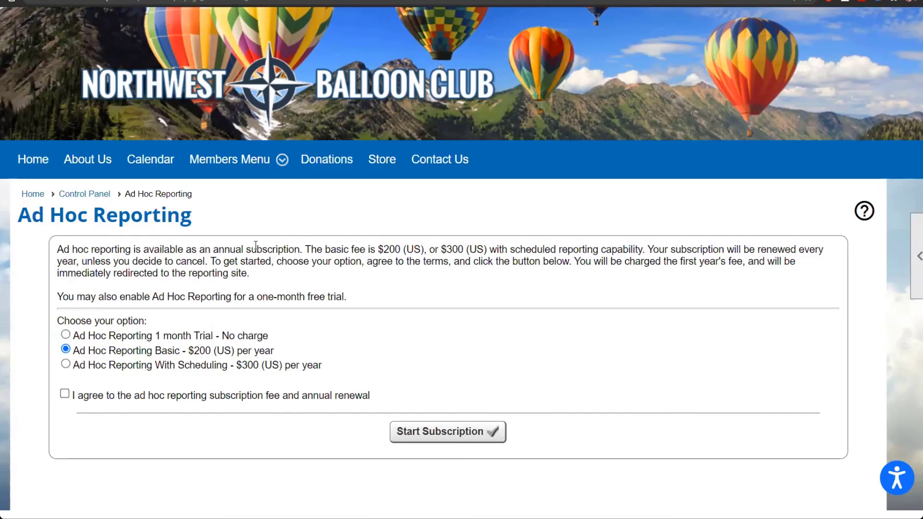
pyautogui.click(102, 195)
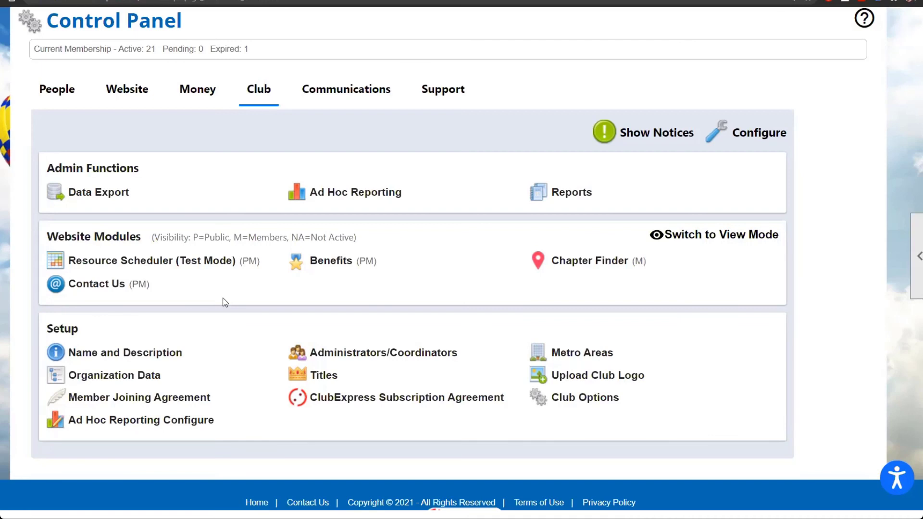
pyautogui.click(435, 97)
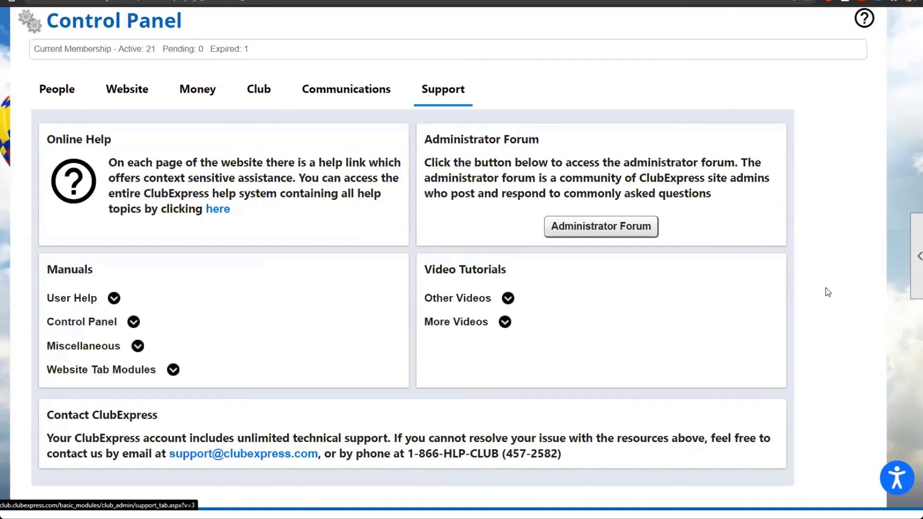
pyautogui.scroll(-1, 828, 292)
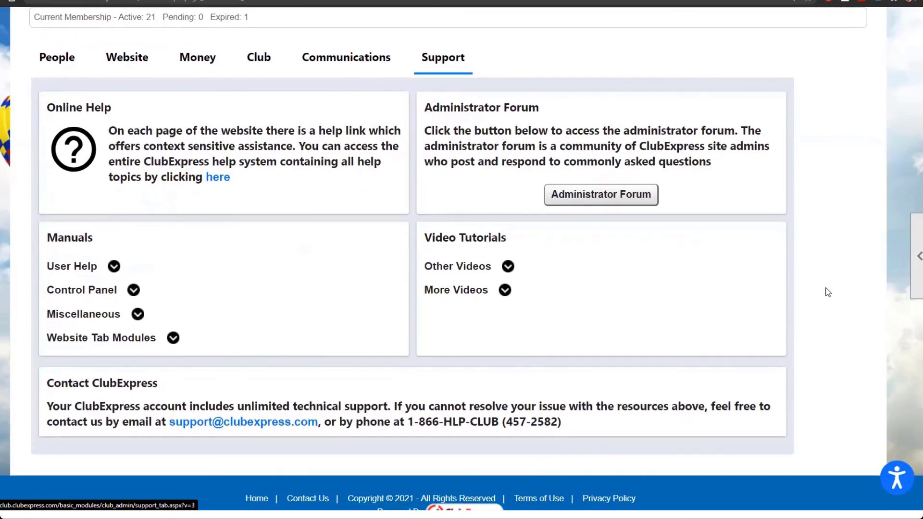